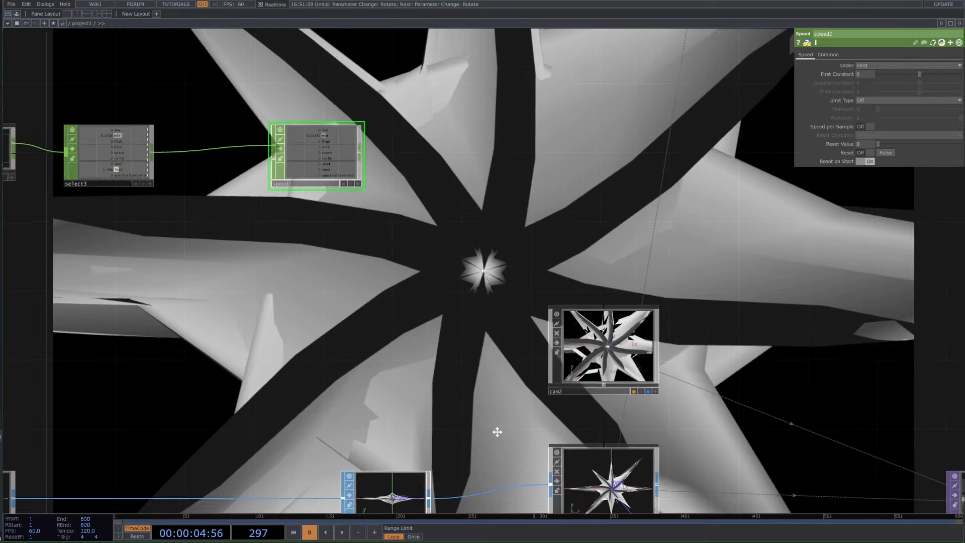
Step: Resume playback and link geo3's Z rotation to the fmsd channel of speed2 as a CHOP reference
left_click_drag(497, 432, 486, 412)
left_click(563, 443)
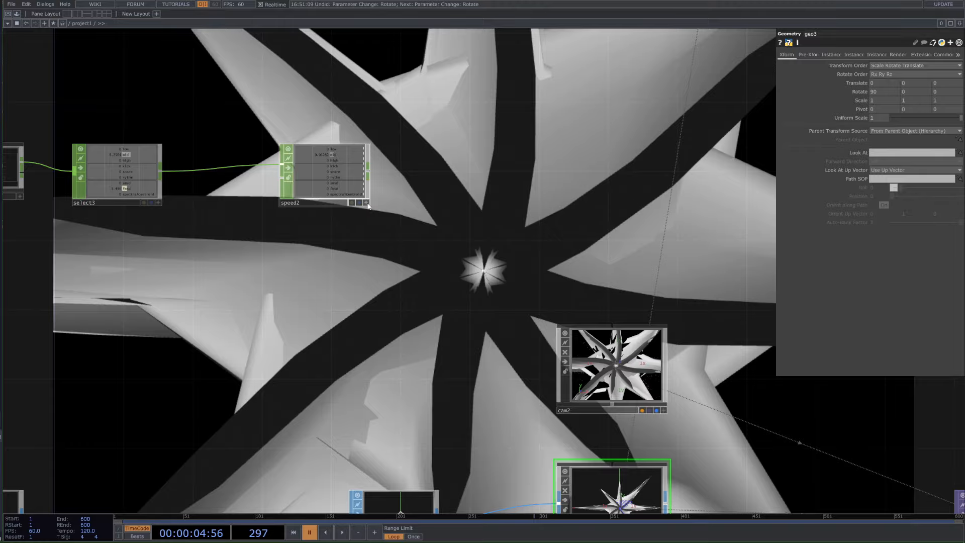
key("space")
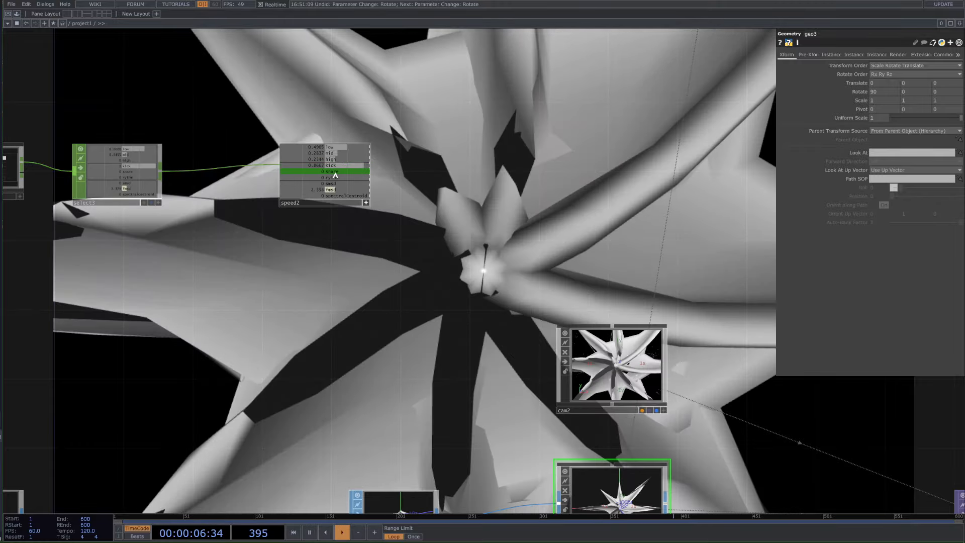
left_click_drag(332, 191, 932, 91)
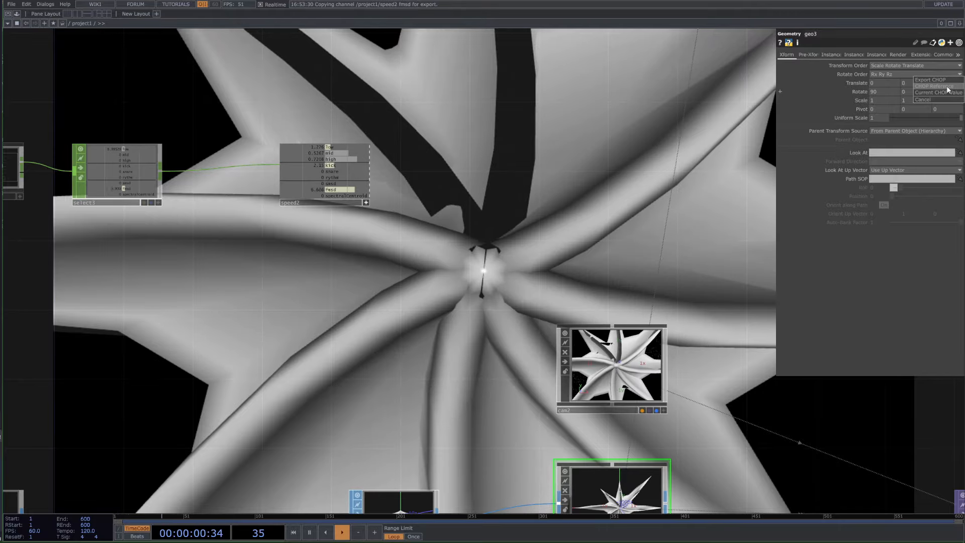
left_click(947, 87)
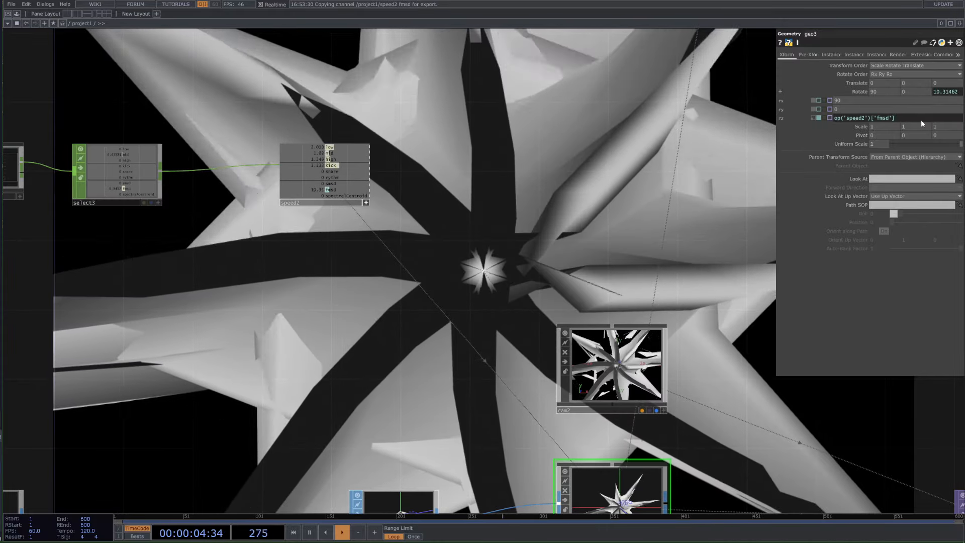
Step: Multiply the fmsd reference in geo3's Z rotation expression by 10
left_click(921, 118)
type("*10")
key("Return")
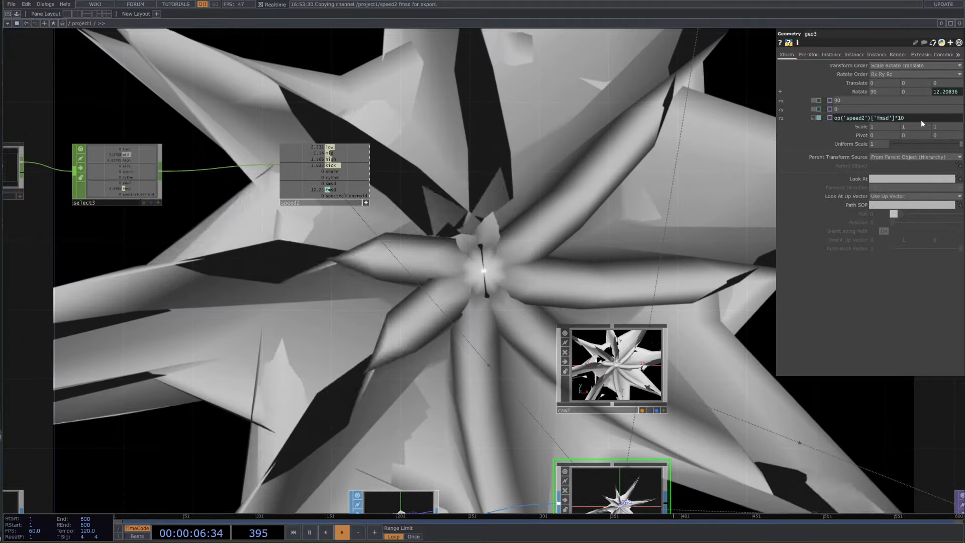
Step: Lock and unlock the audiofilein2 node, discarding its locked changes
scroll(305, 308, "down", 5)
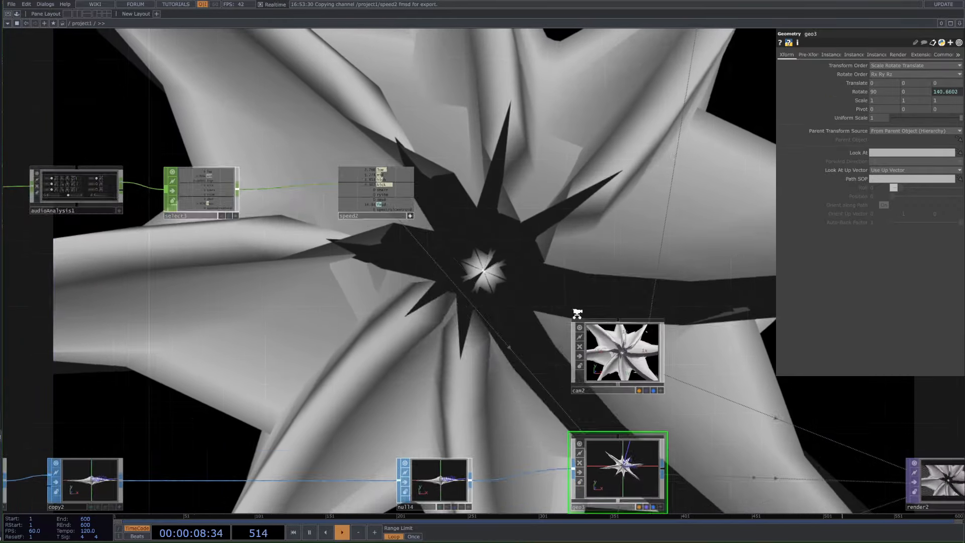
scroll(249, 232, "up", 5)
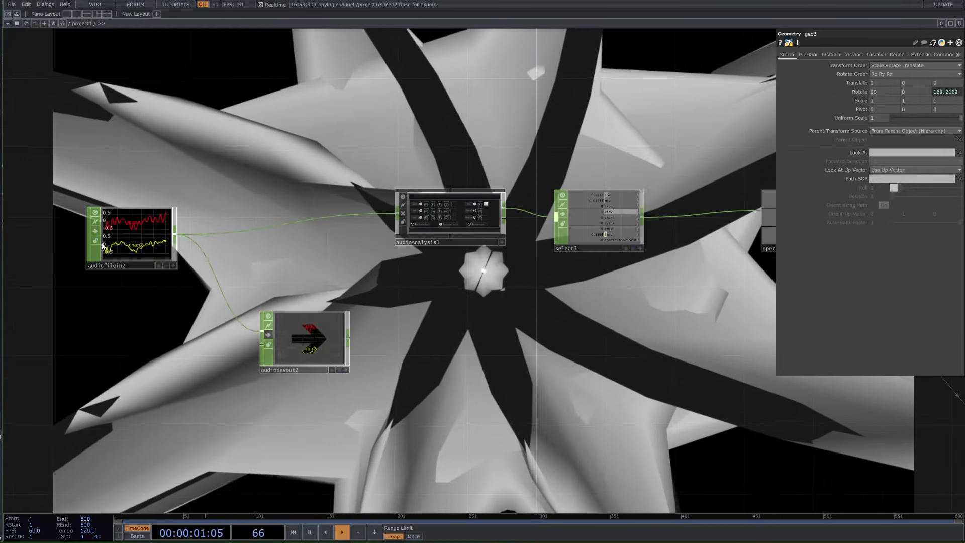
left_click(95, 240)
left_click(95, 241)
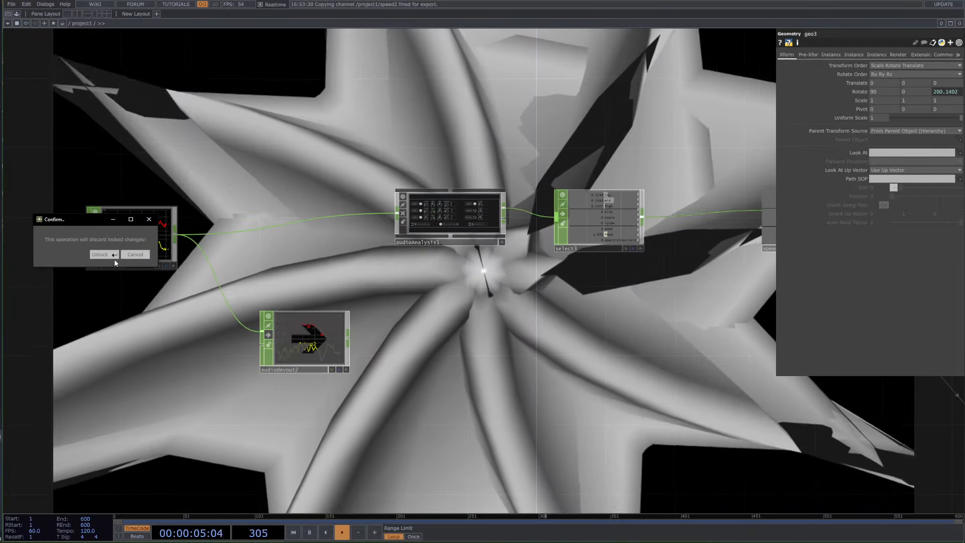
left_click(115, 259)
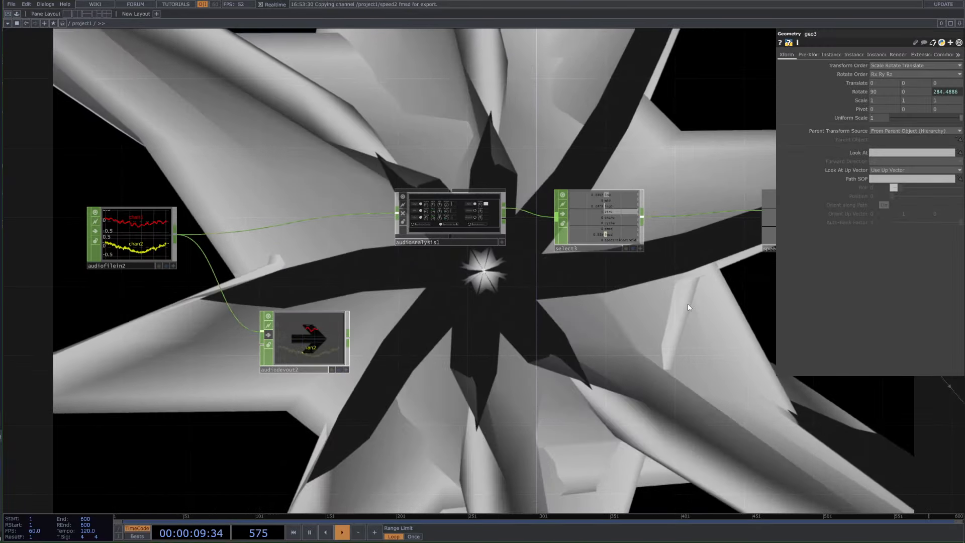
Step: Check geo1's transform for comparison and set geo3's uniform scale to 0.537
left_click_drag(625, 316, 452, 317)
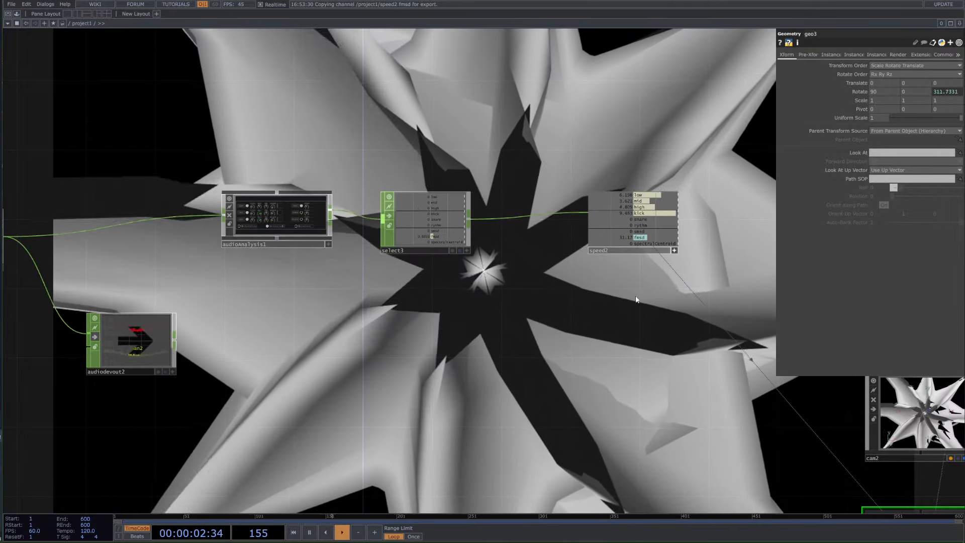
scroll(625, 349, "down", 3)
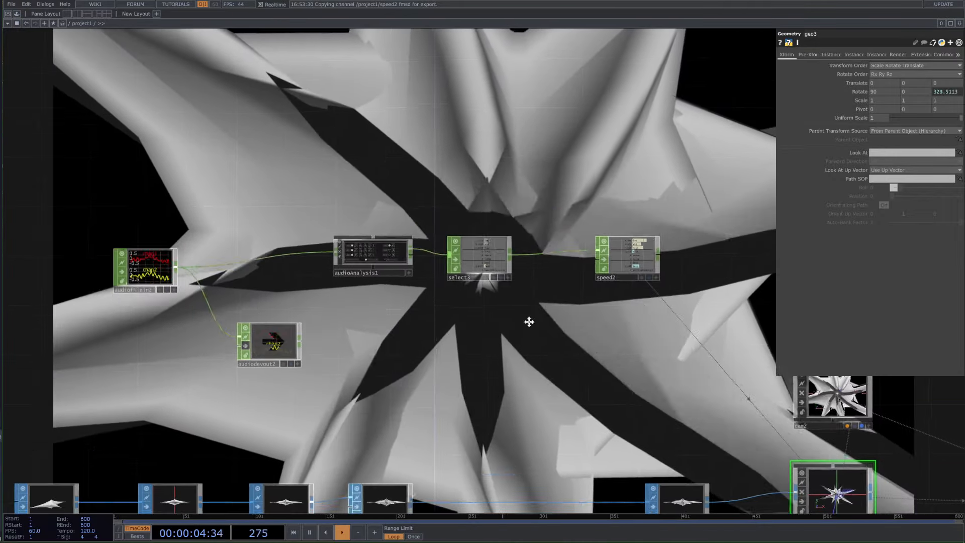
left_click_drag(530, 321, 426, 261)
scroll(427, 261, "down", 3)
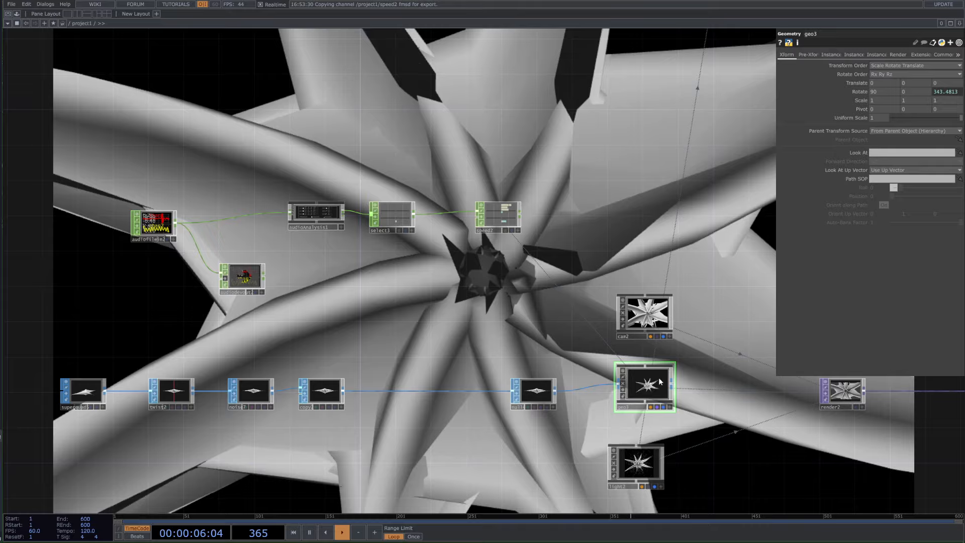
left_click_drag(663, 328, 633, 405)
scroll(633, 405, "down", 3)
left_click(615, 79)
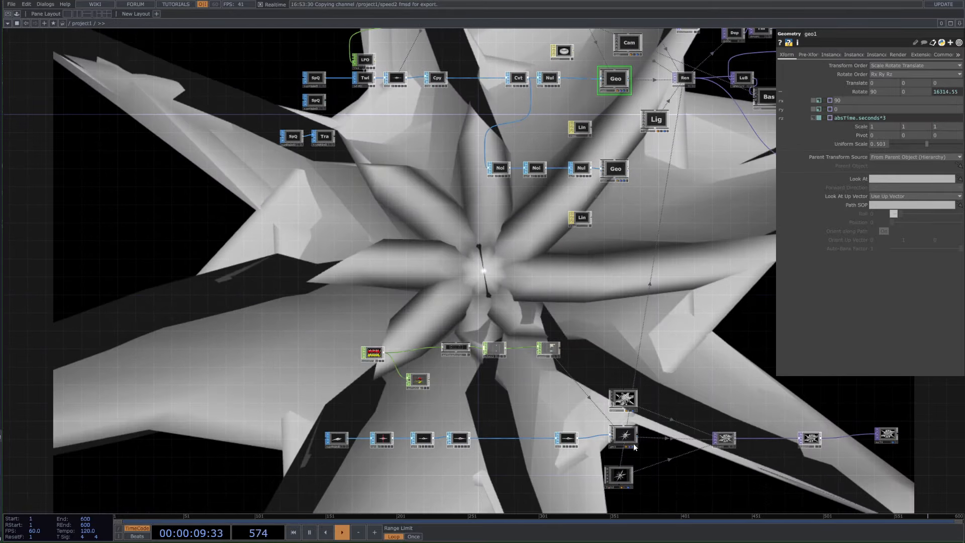
left_click(624, 435)
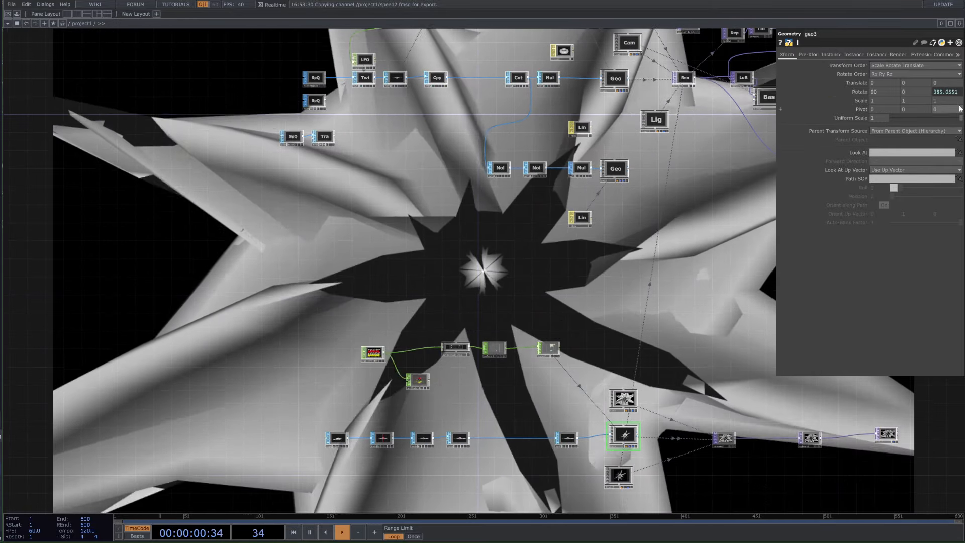
left_click_drag(960, 118, 930, 118)
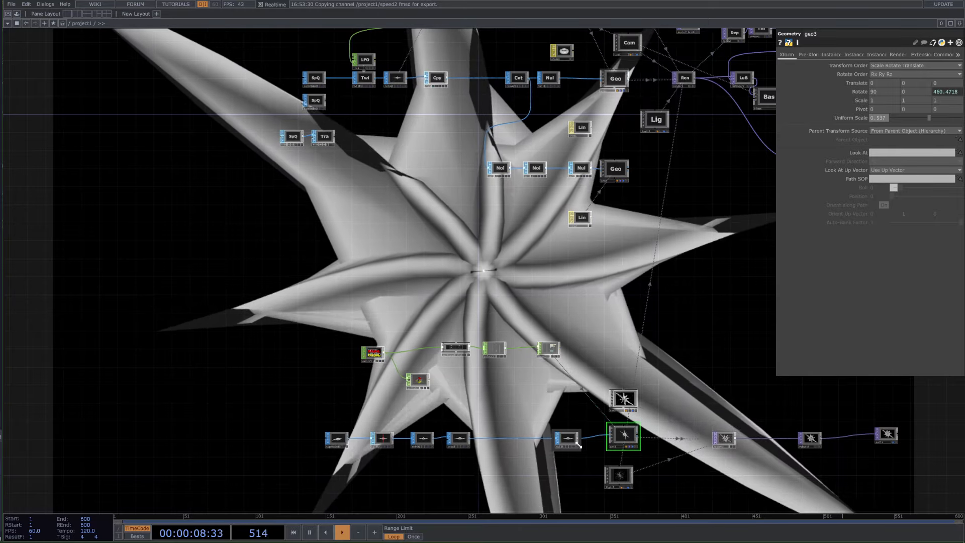
Step: Insert a Convert SOP on the wire between copy2 and null4
scroll(497, 438, "up", 3)
right_click(496, 437)
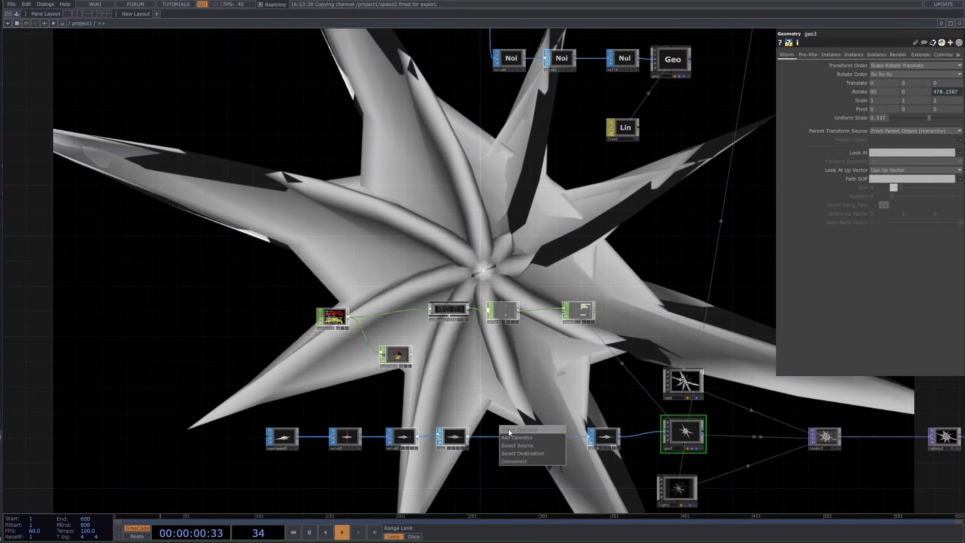
left_click(509, 429)
type("con")
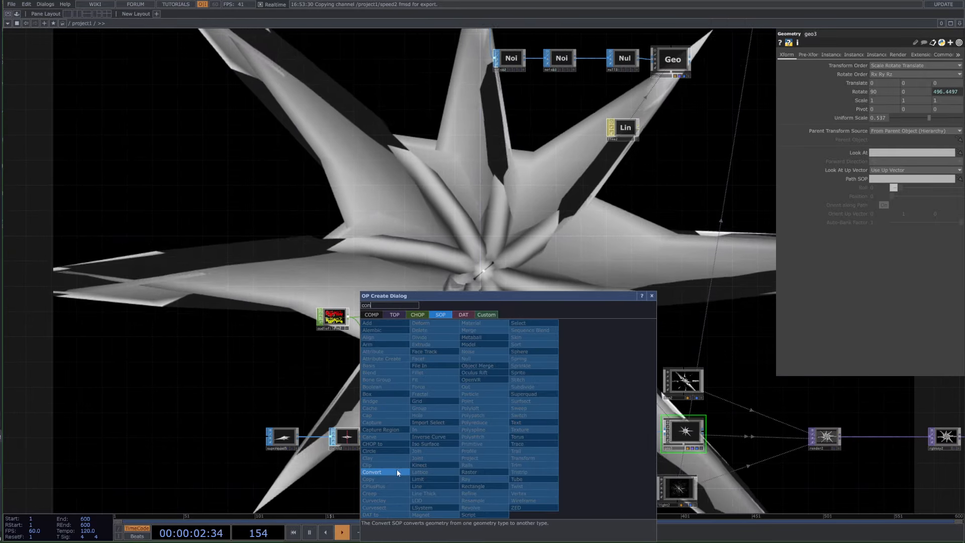
left_click(397, 472)
scroll(482, 438, "up", 4)
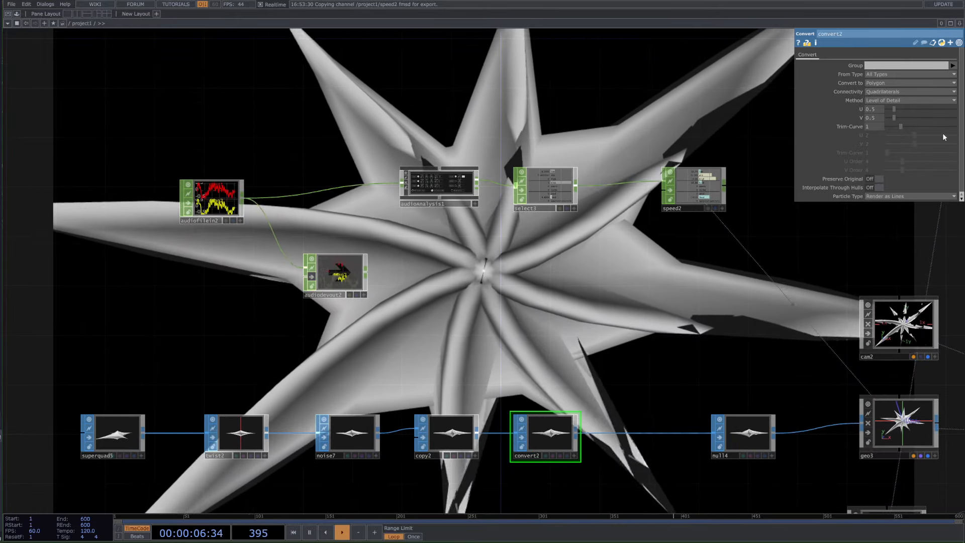
Step: Copy the existing convert1 node from the older network and paste it above convert2
scroll(614, 367, "down", 5)
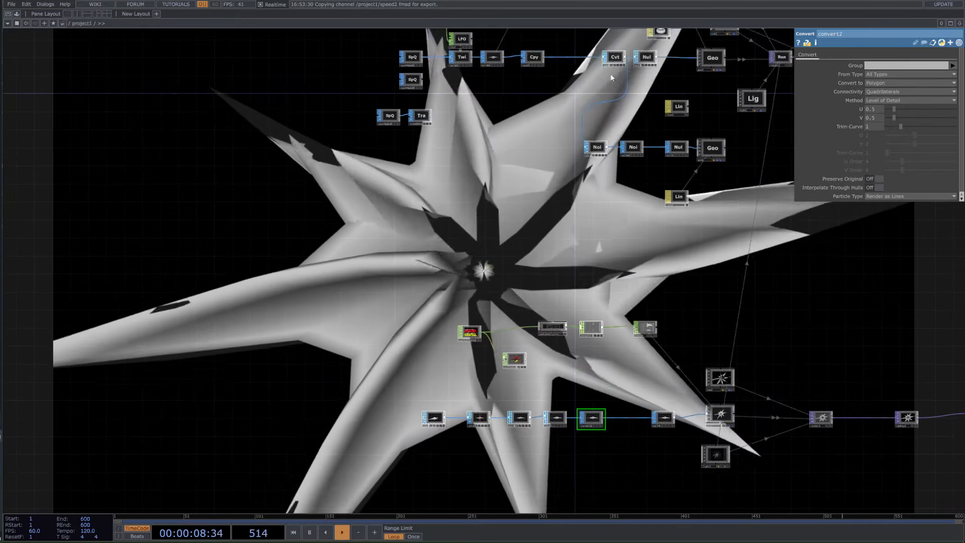
scroll(573, 431, "up", 5)
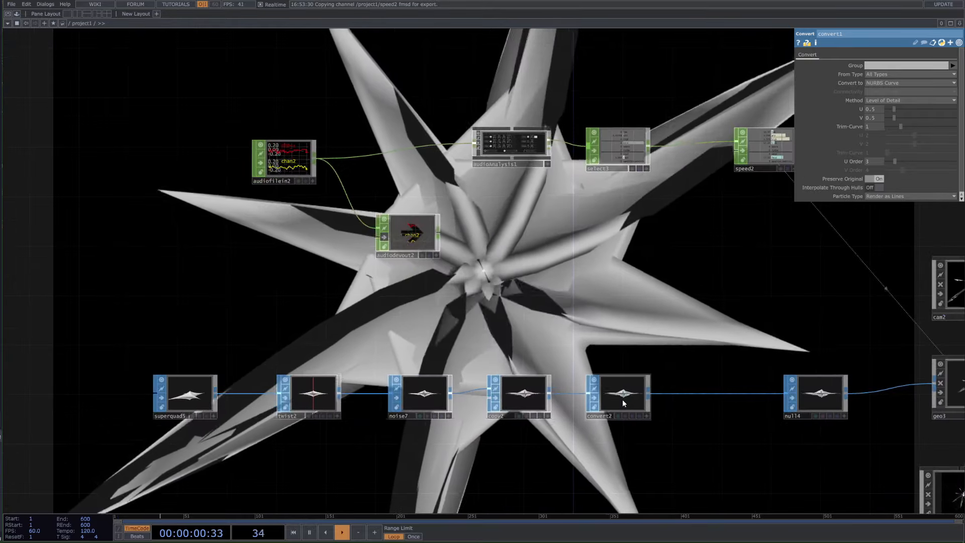
key("ctrl+v")
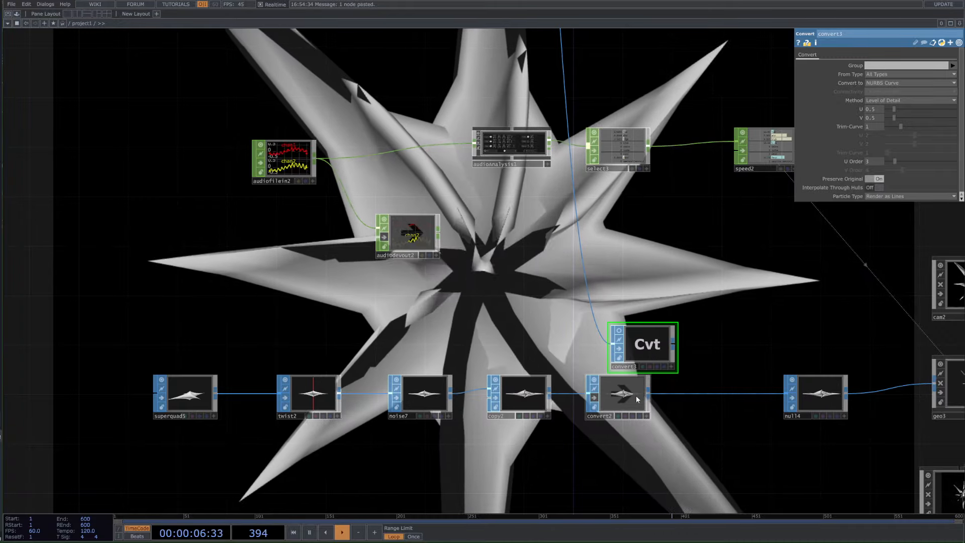
Step: Match convert2 to the pasted Convert node: convert to NURBS Curve, U Order 3, Preserve Original on
left_click(604, 399)
left_click(878, 91)
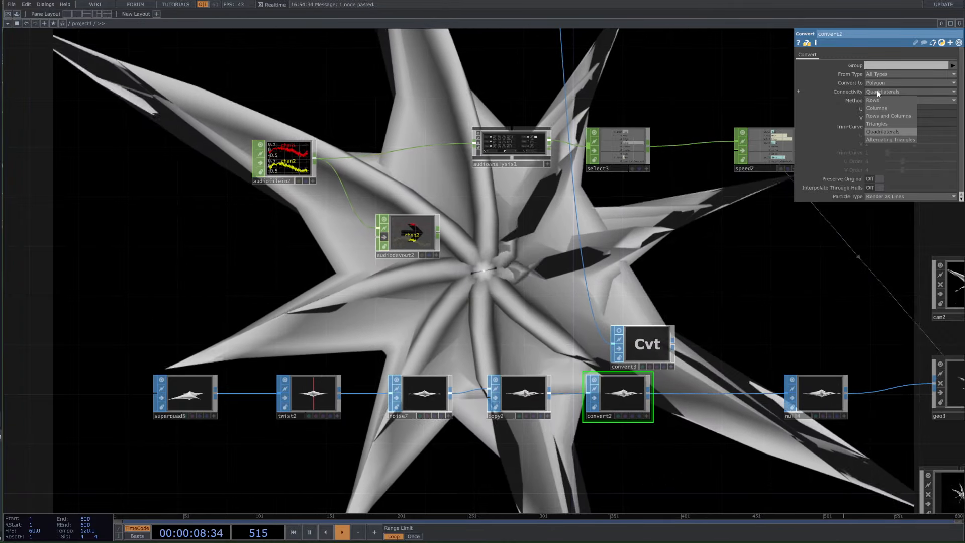
left_click(879, 81)
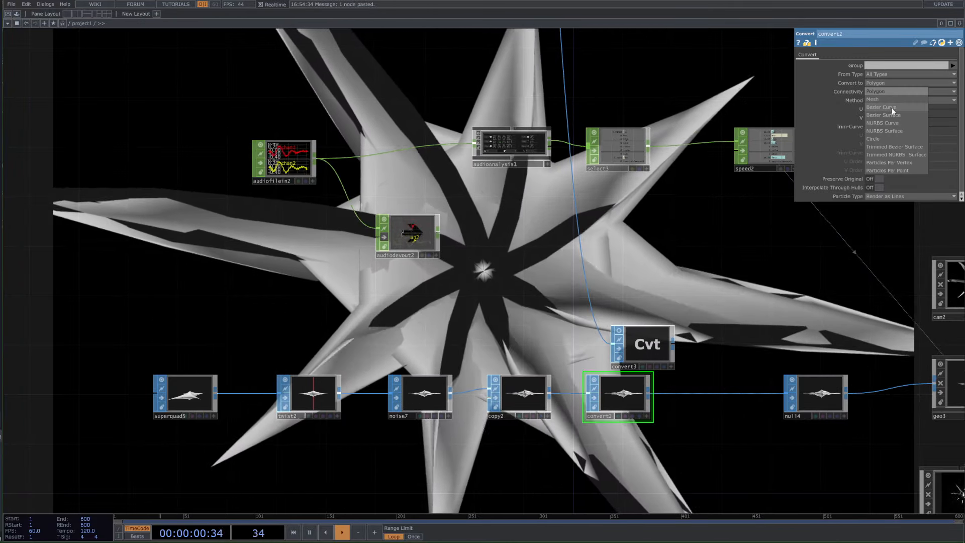
left_click(896, 123)
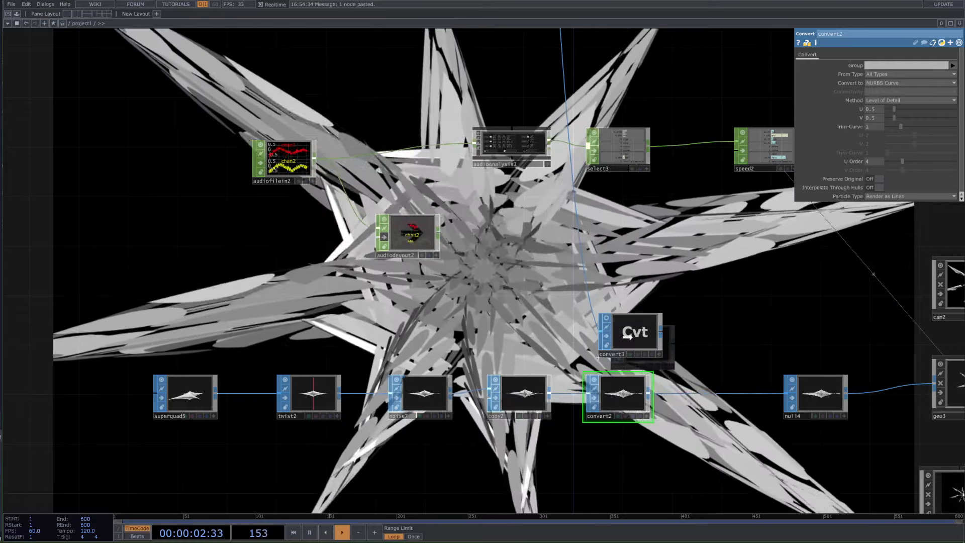
left_click(622, 334)
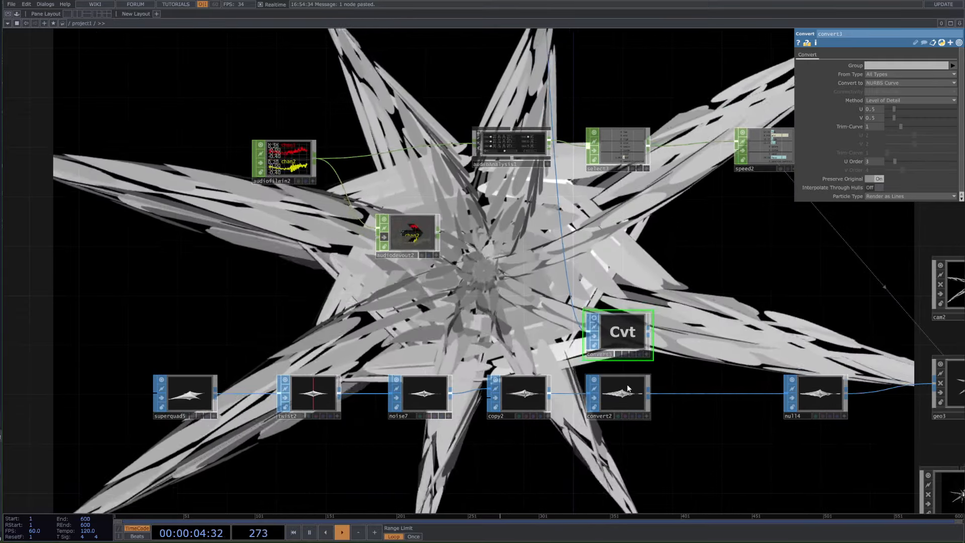
left_click(626, 384)
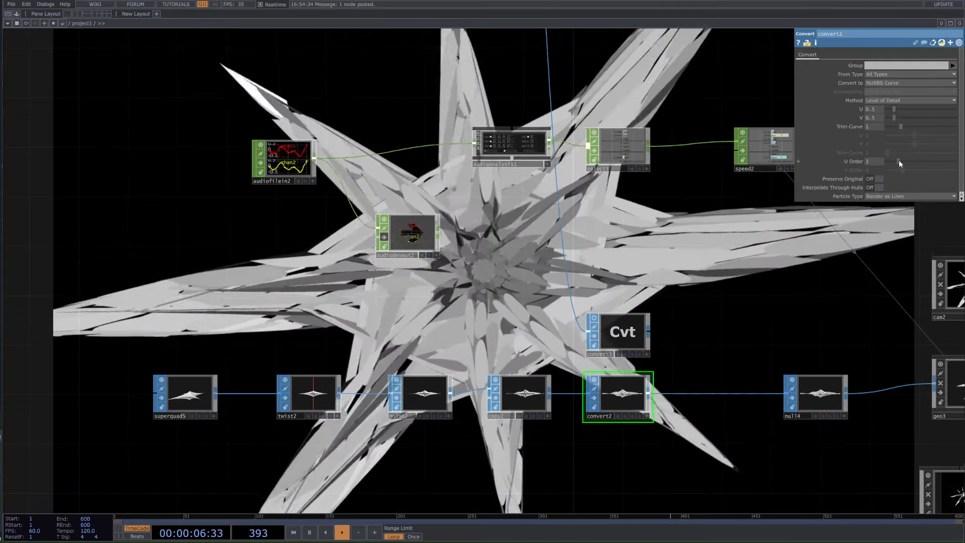
left_click(878, 179)
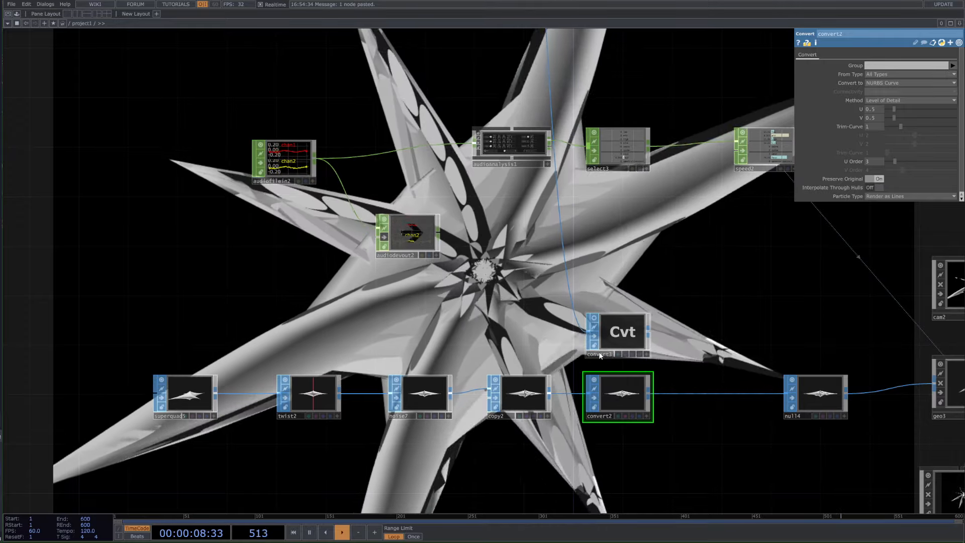
Step: Compare convert2 with the pasted Convert node and change convert2's output type to Circle
left_click(636, 333)
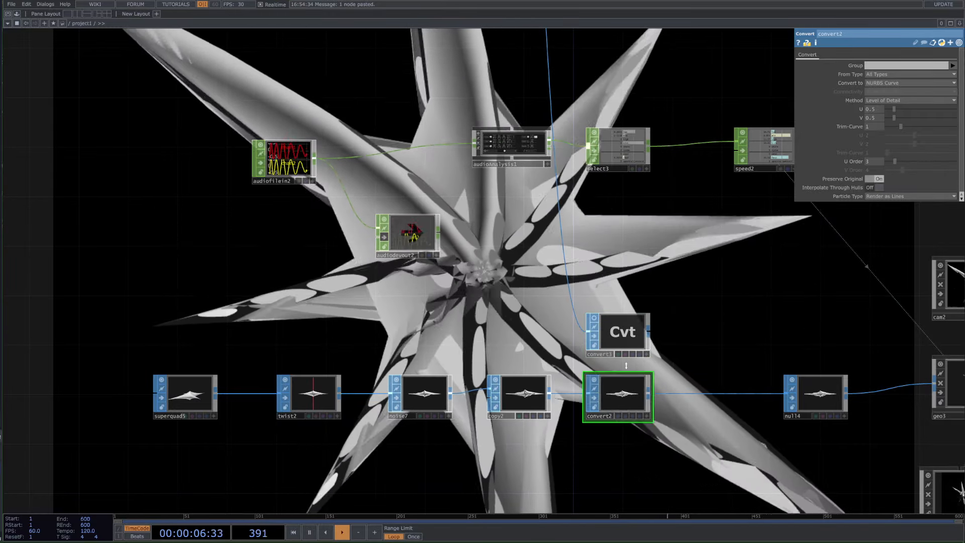
left_click(624, 396)
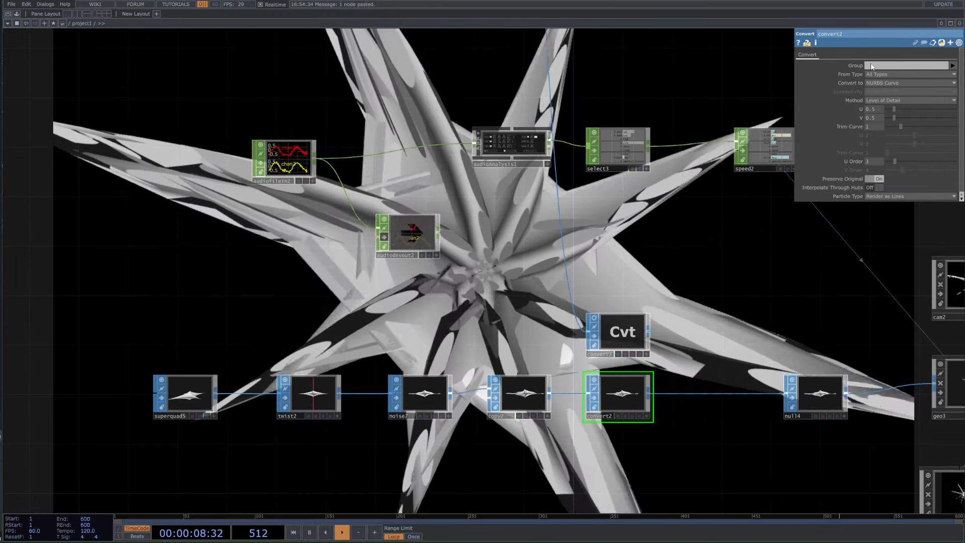
left_click(894, 83)
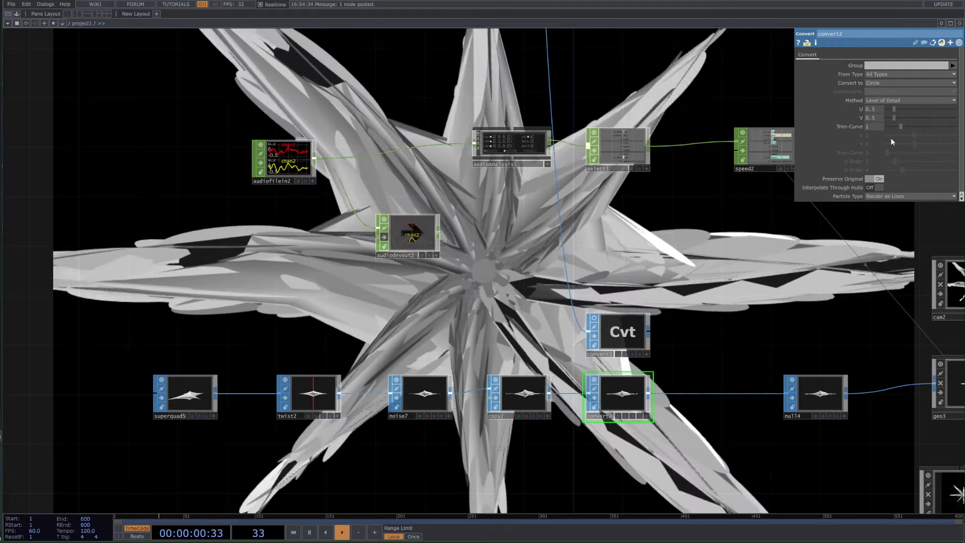
left_click(891, 137)
Step: Try Trimmed Bezier Surface as convert2's output type and undo the change
left_click(890, 83)
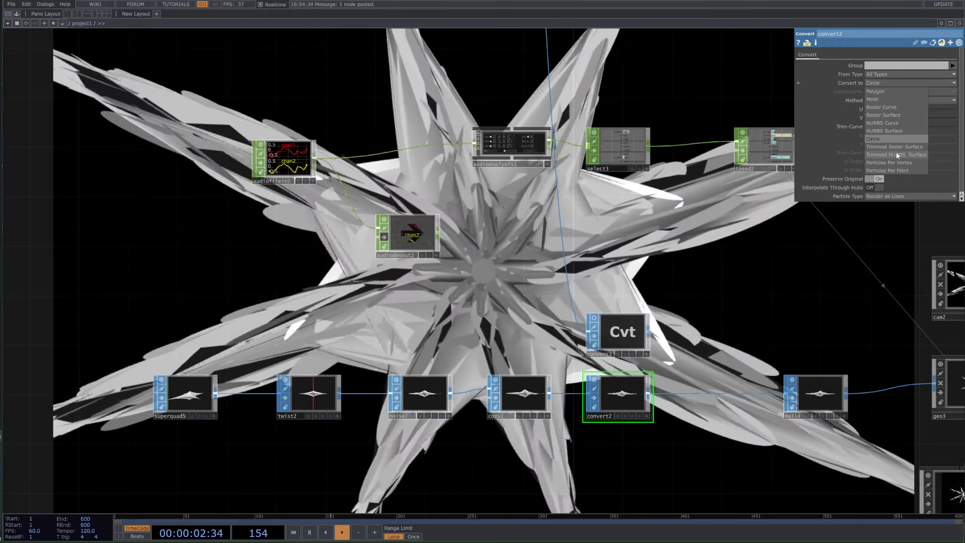
left_click(870, 160)
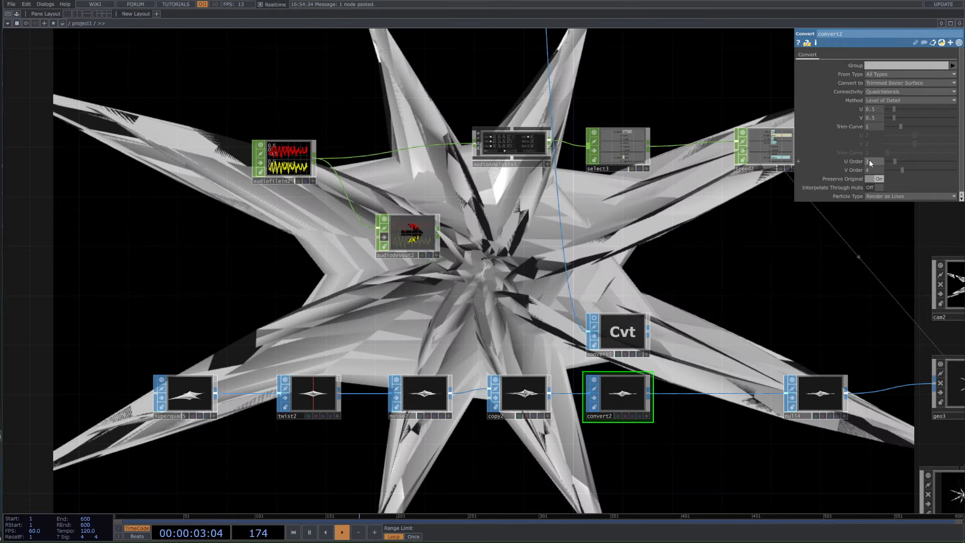
key("ctrl+z")
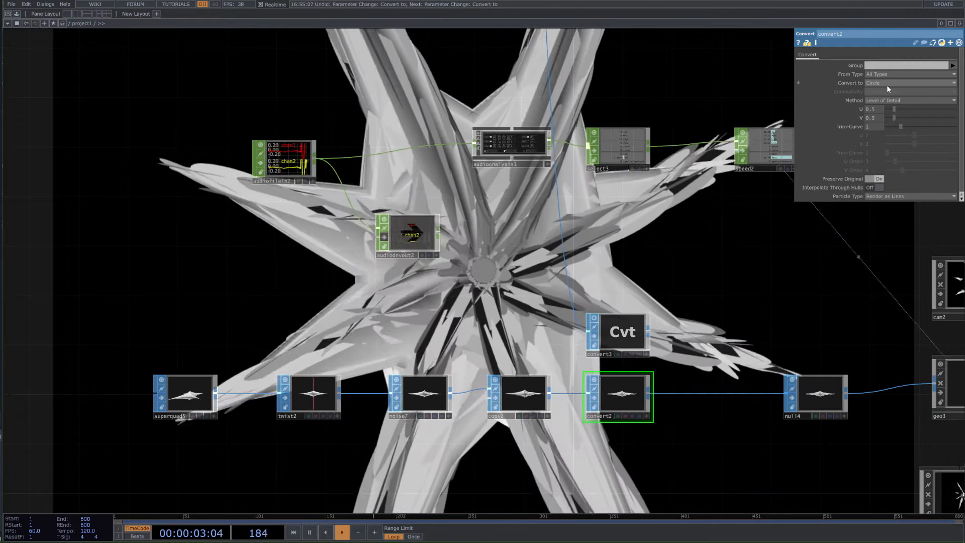
Step: Try Mesh as convert2's output type and undo the change
left_click(885, 83)
left_click(880, 98)
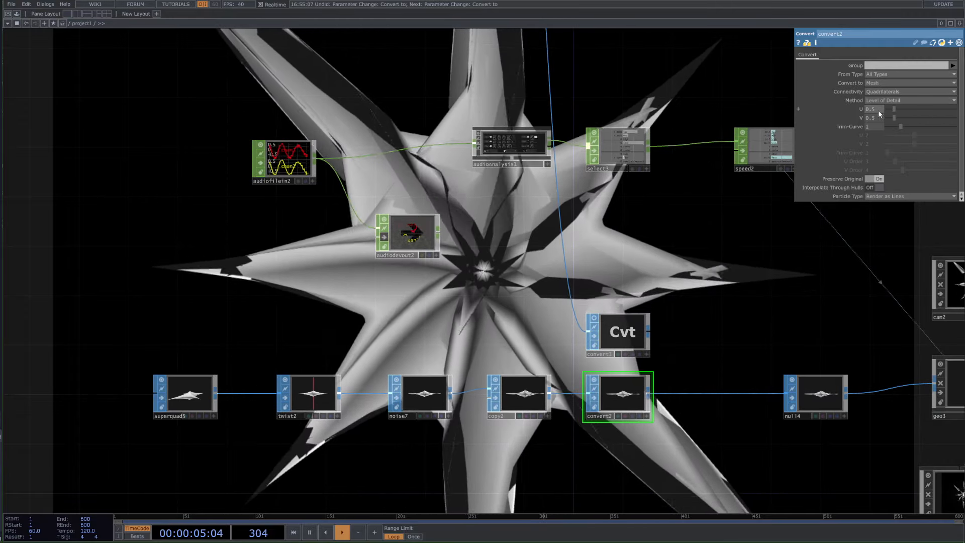
key("ctrl+z")
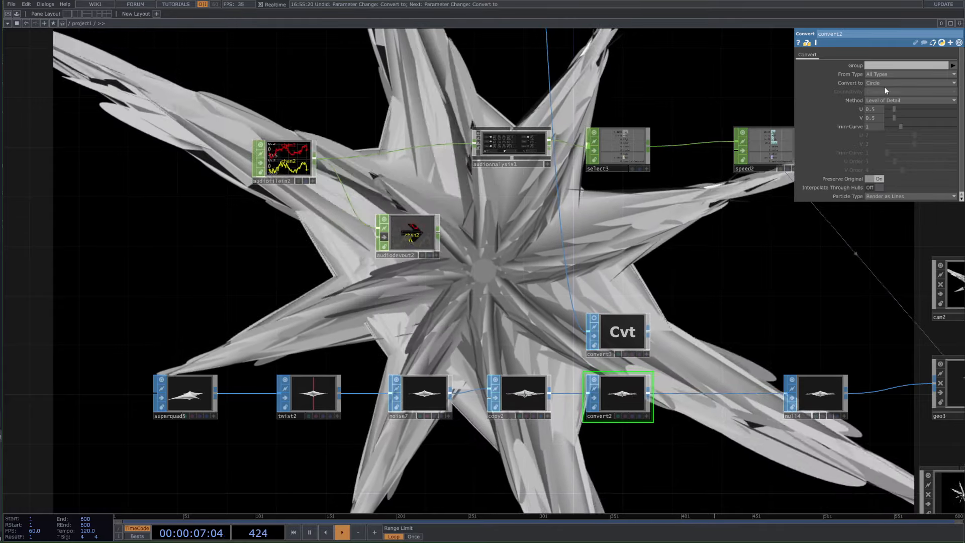
Step: Set convert2's output type to NURBS Curve and delete the pasted Convert node above it
left_click(885, 85)
left_click(885, 123)
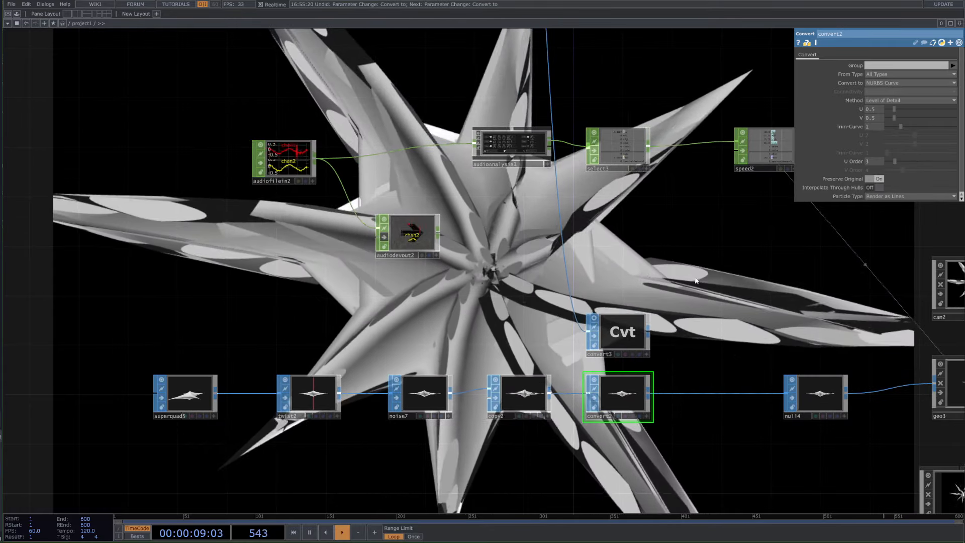
left_click(647, 340)
key("Delete")
Step: Pause playback and add a Line MAT near the star's cam2 and geo3 components
left_click_drag(684, 324, 645, 352)
scroll(526, 369, "down", 4)
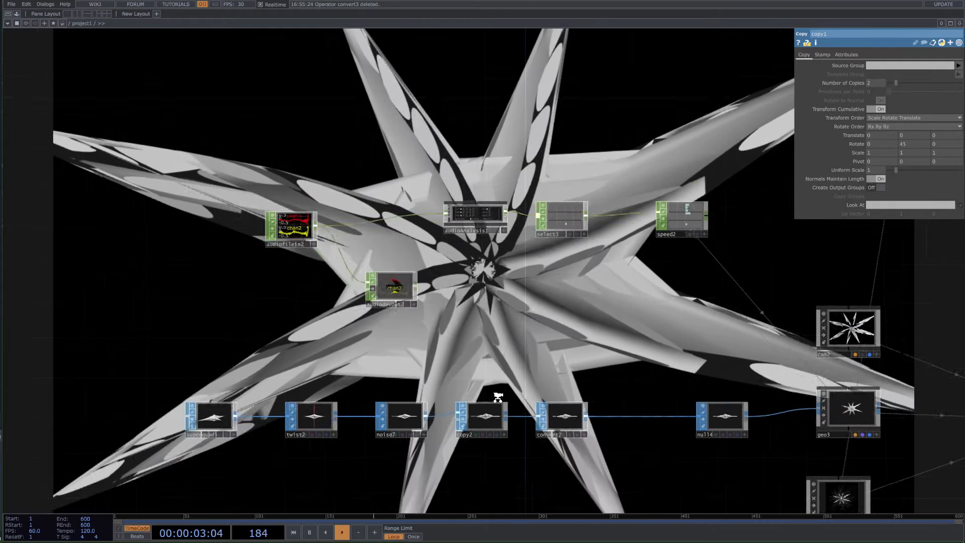
scroll(674, 370, "down", 3)
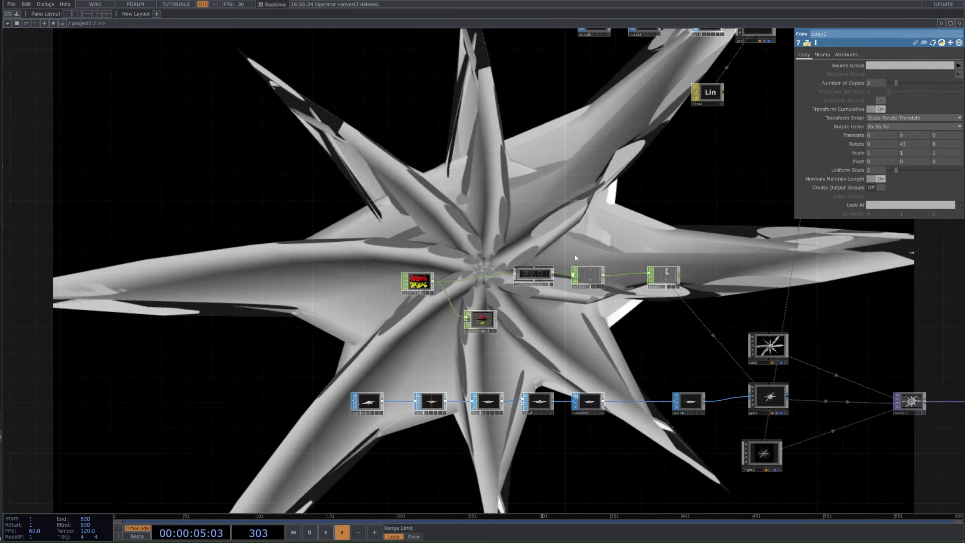
scroll(591, 368, "down", 5)
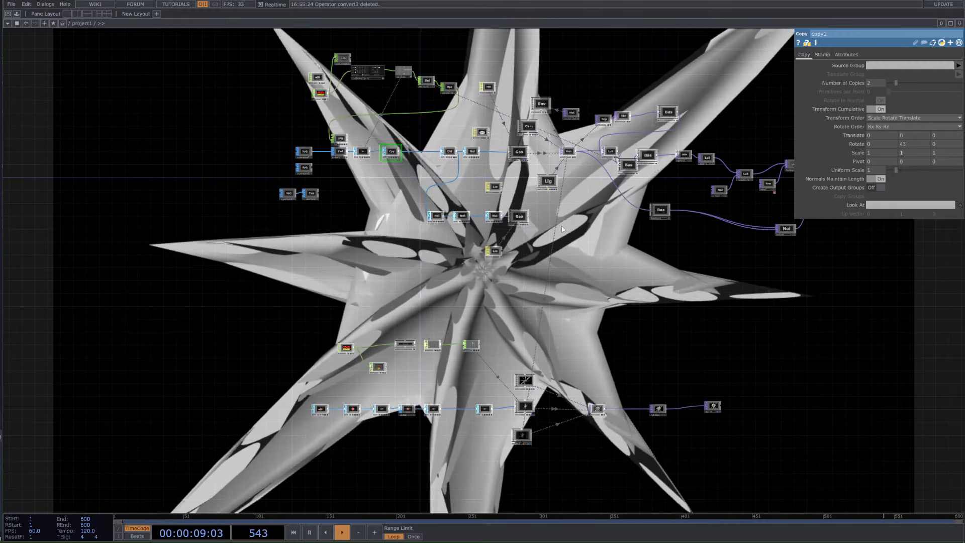
left_click_drag(544, 291, 550, 249)
left_click_drag(549, 291, 559, 265)
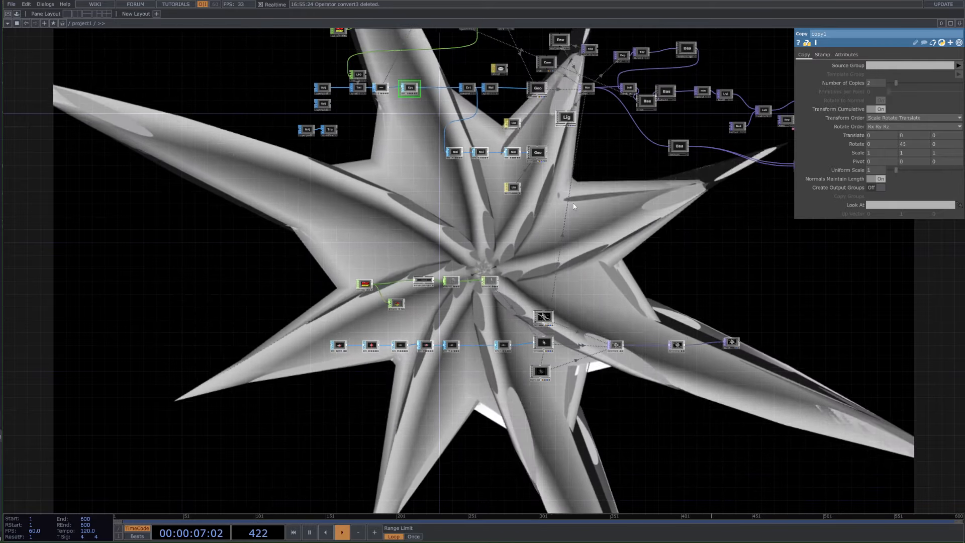
scroll(479, 270, "up", 5)
key("space")
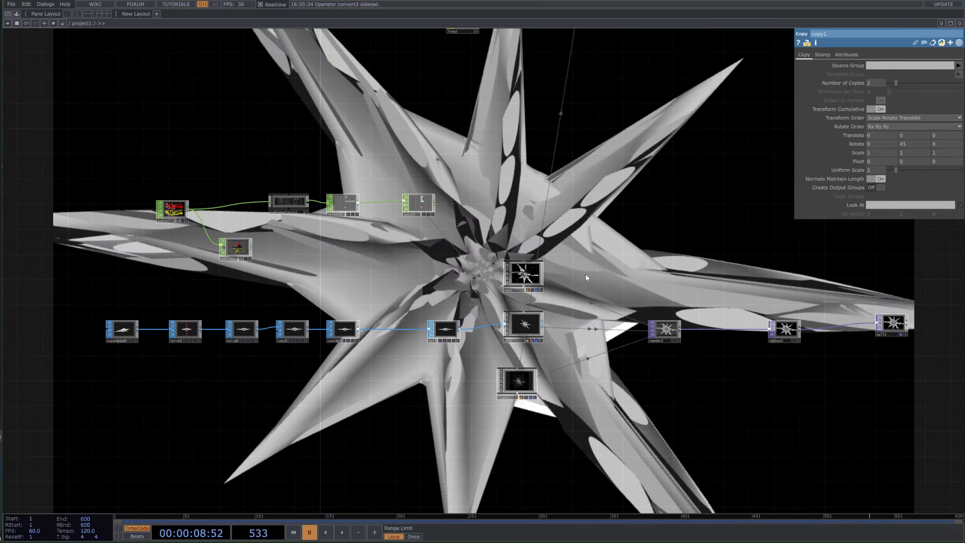
left_click_drag(586, 274, 590, 254)
key("Tab")
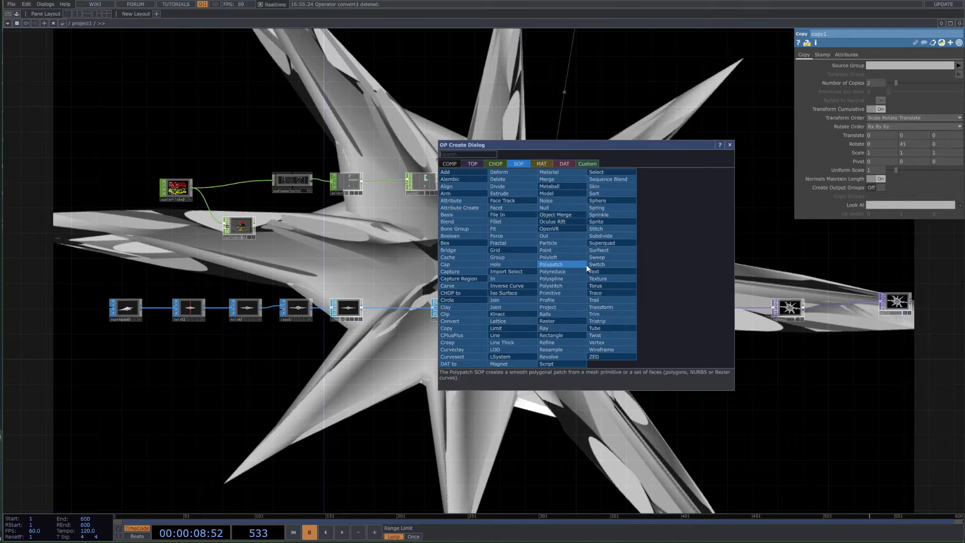
type("lin")
left_click(538, 164)
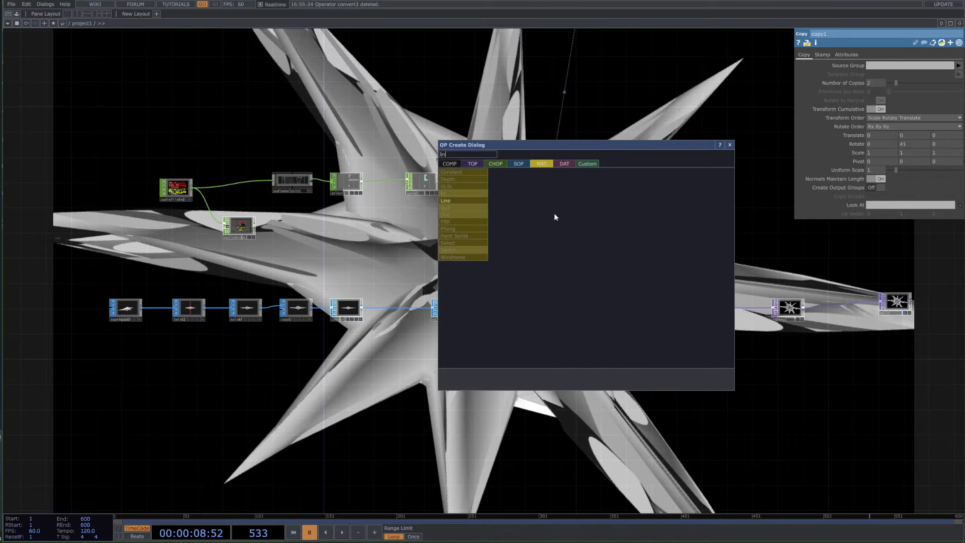
left_click(462, 200)
Step: Examine the Setup and Point settings of the existing line2 material and its link to geo2
middle_click_drag(560, 353, 545, 306)
left_click_drag(546, 327, 582, 264)
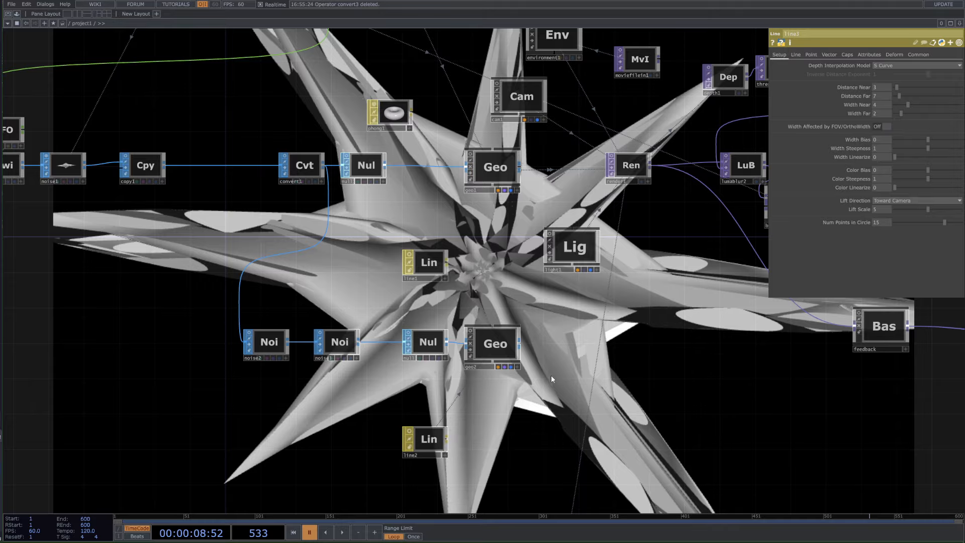
scroll(473, 329, "up", 10)
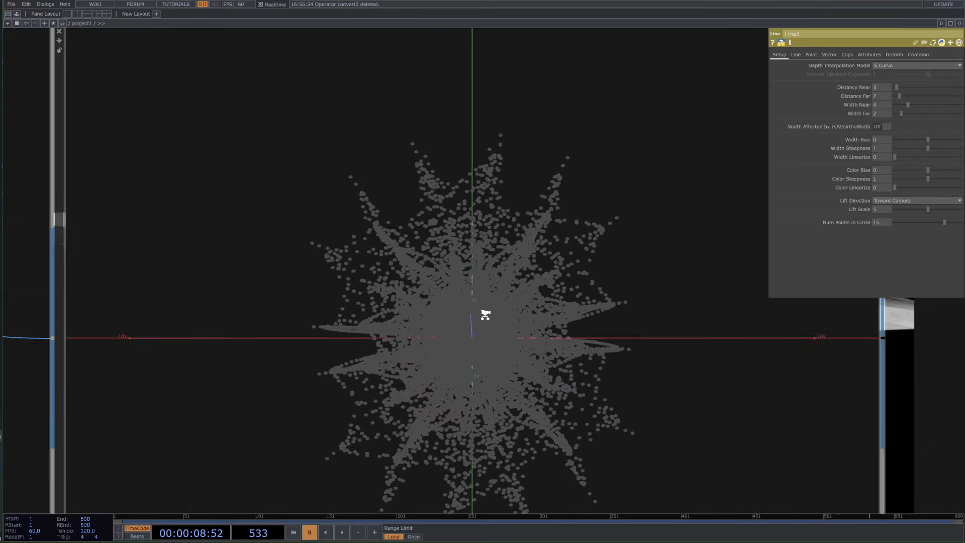
scroll(340, 221, "down", 10)
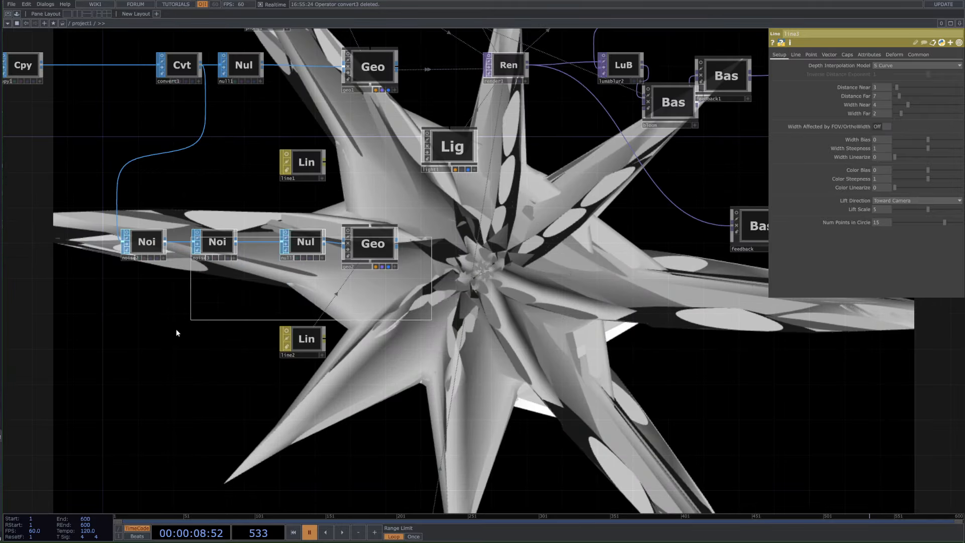
left_click_drag(485, 279, 484, 384)
left_click_drag(366, 262, 372, 329)
left_click_drag(321, 341, 321, 305)
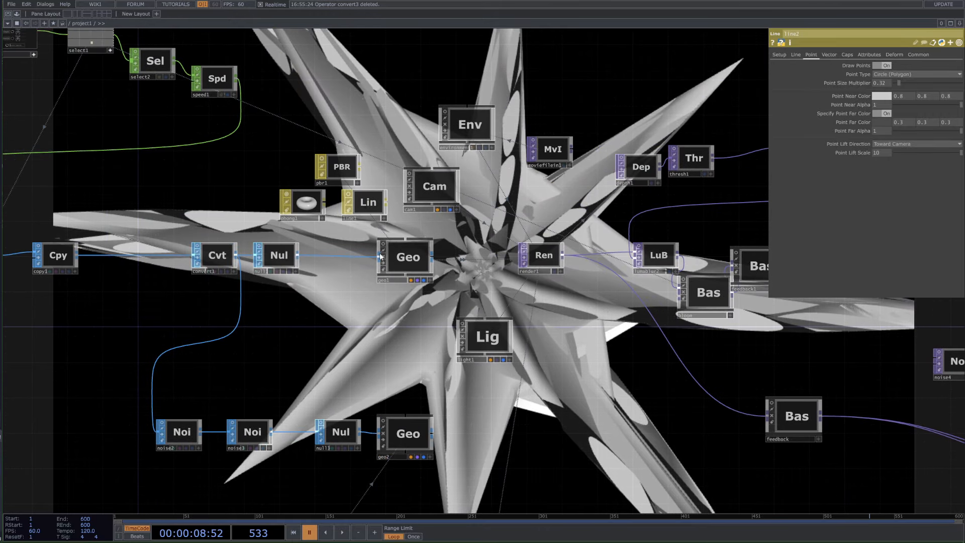
left_click_drag(345, 287, 310, 217)
scroll(310, 218, "down", 6)
Step: Assign the new Line material to the geo3 component, resume playback and select the material
left_click_drag(374, 280, 358, 250)
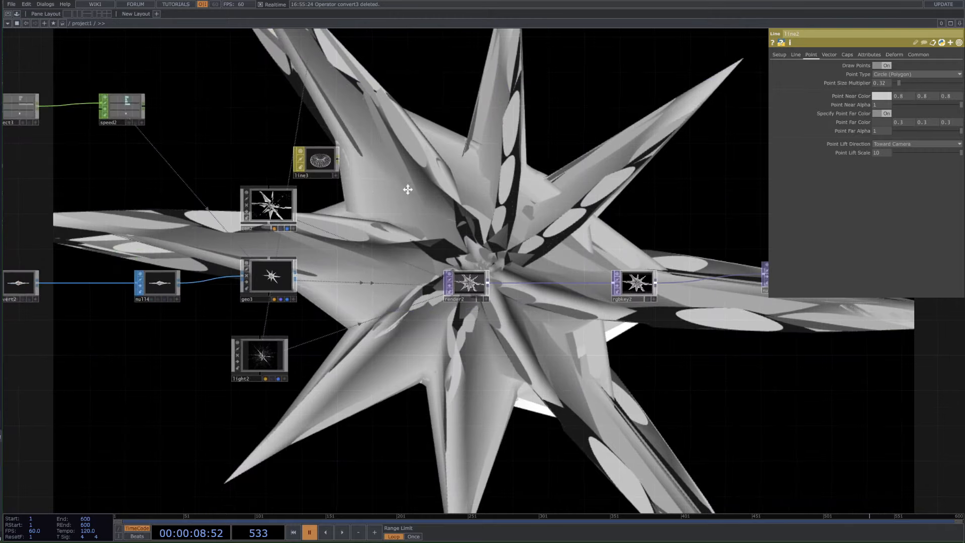
left_click(374, 292)
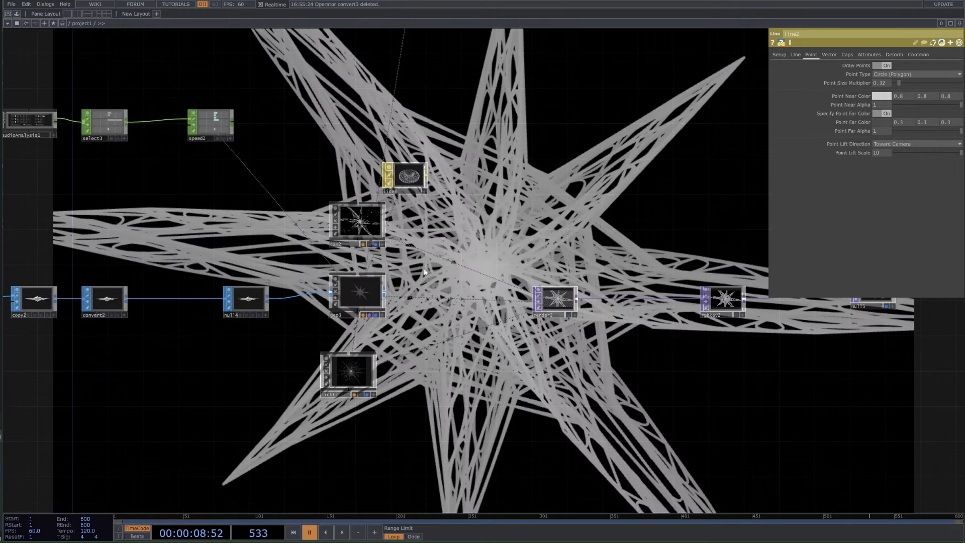
key("space")
left_click(406, 176)
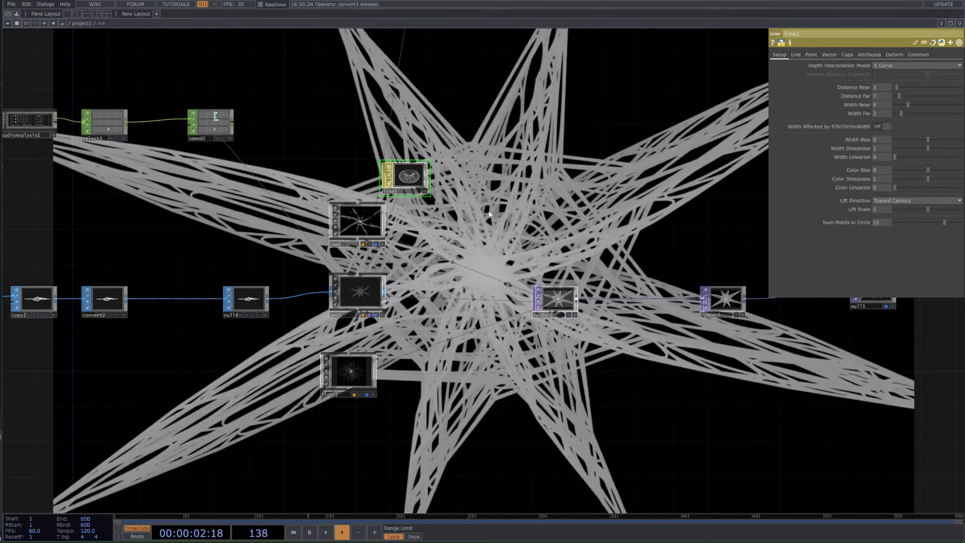
Step: Add a PBR MAT between cam2 and render2 and delete the line3 material
key("Tab")
type("pb")
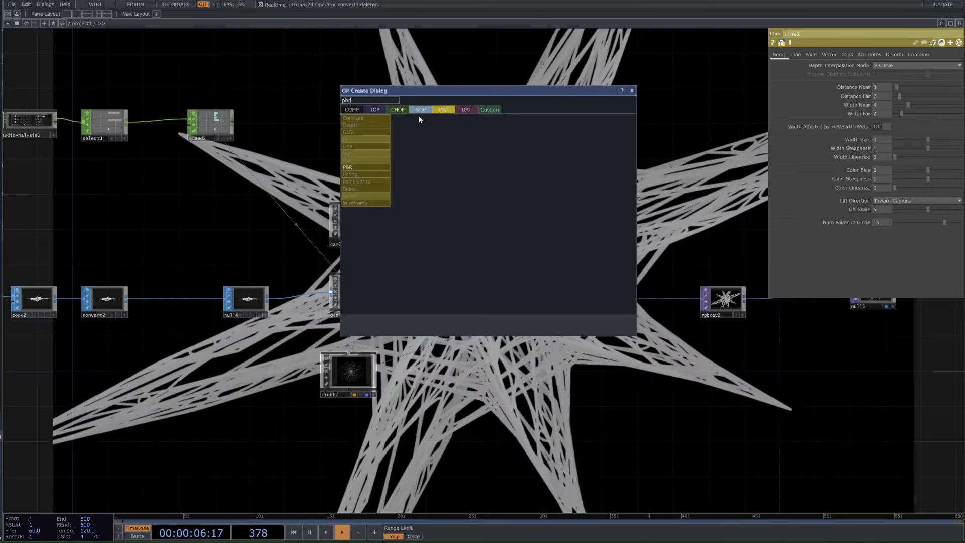
type("r")
key("Return")
left_click(476, 246)
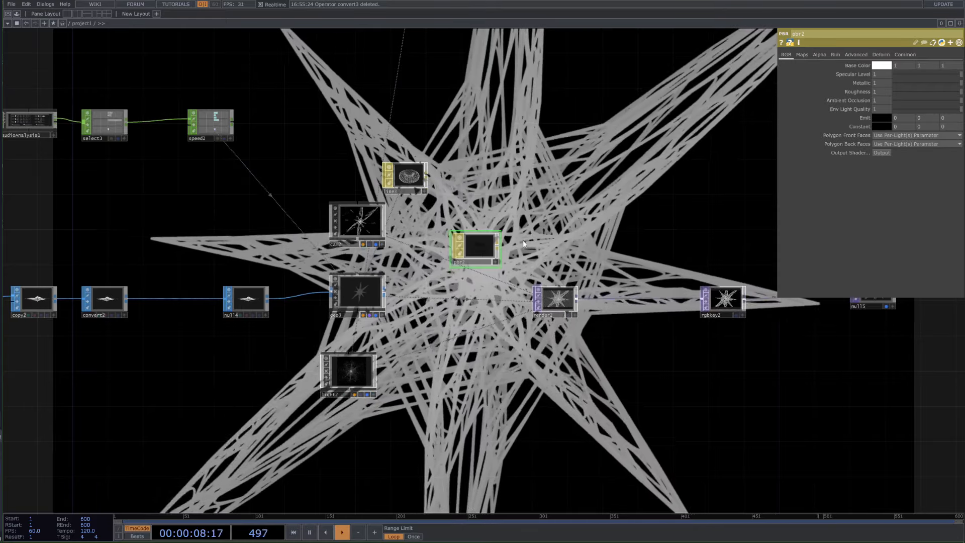
left_click(406, 176)
key("Delete")
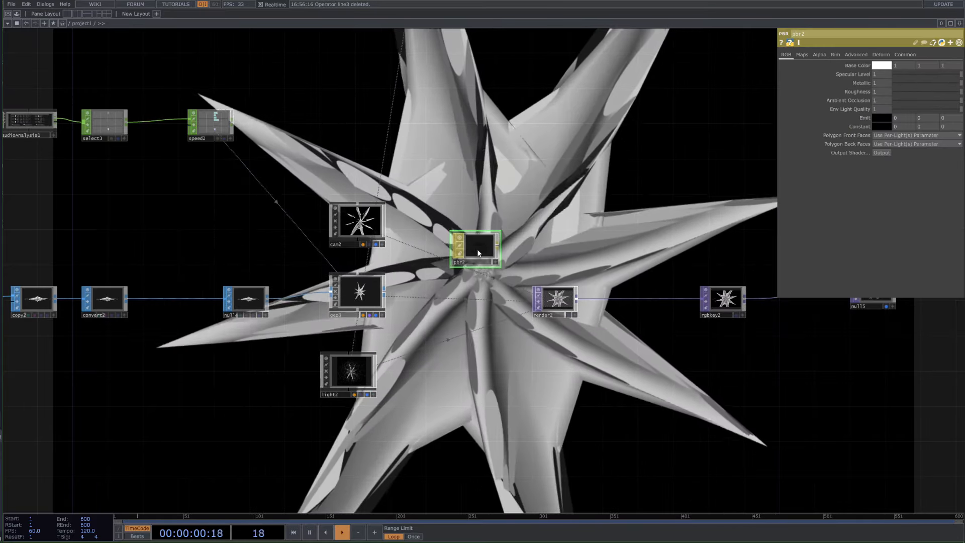
Step: Assign the PBR material to the geo3 component and lower its Roughness to about 0.095
left_click_drag(474, 253, 375, 282)
left_click(376, 277)
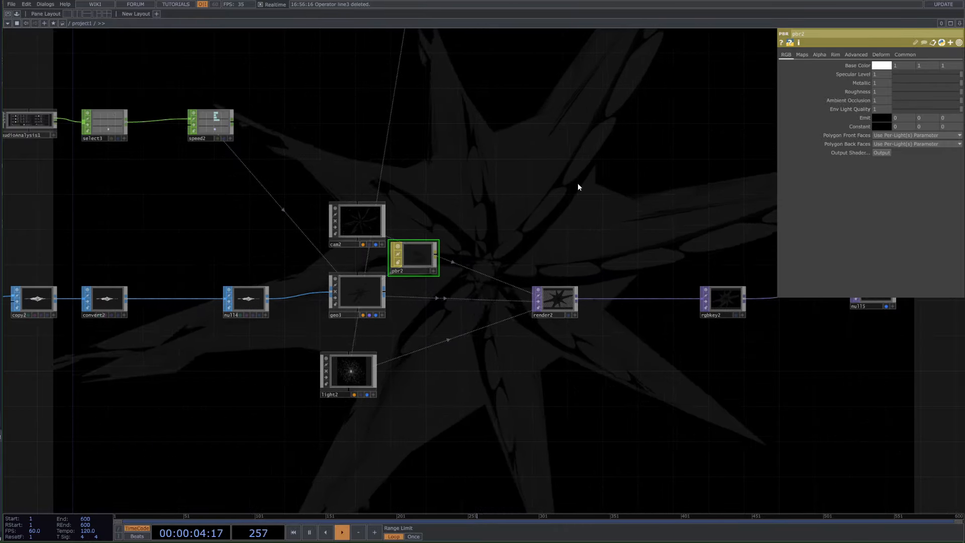
left_click(903, 92)
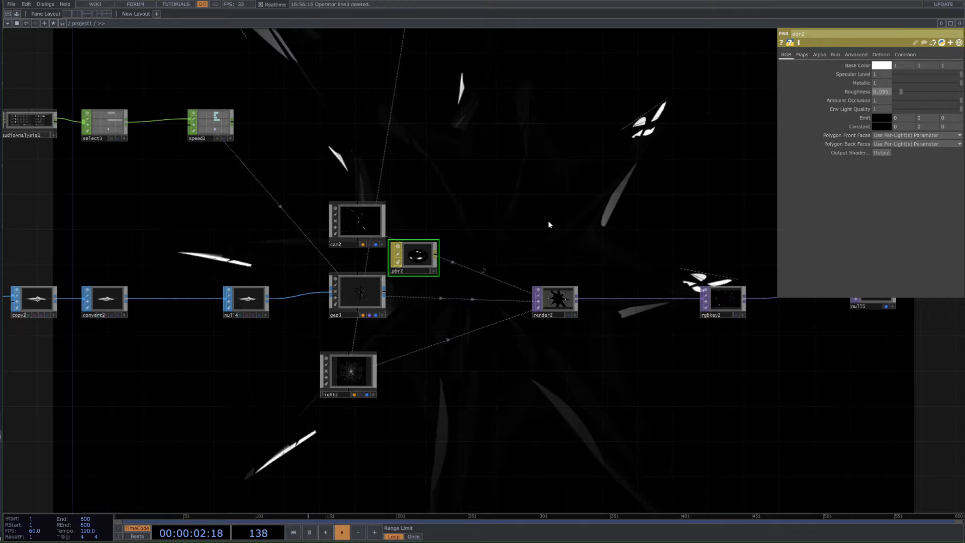
Step: Try a Dimmer value of 5 on light2 and undo the change
left_click(368, 395)
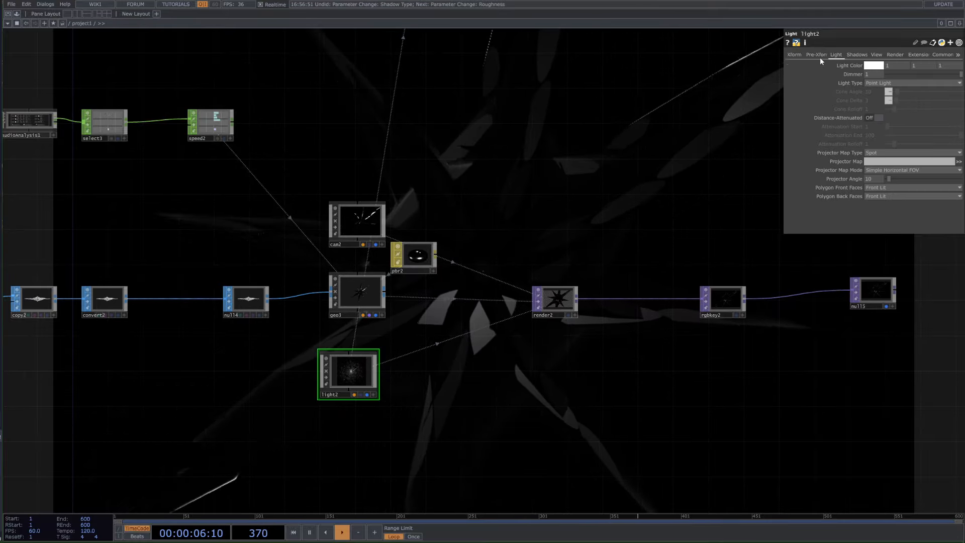
type("5")
key("Return")
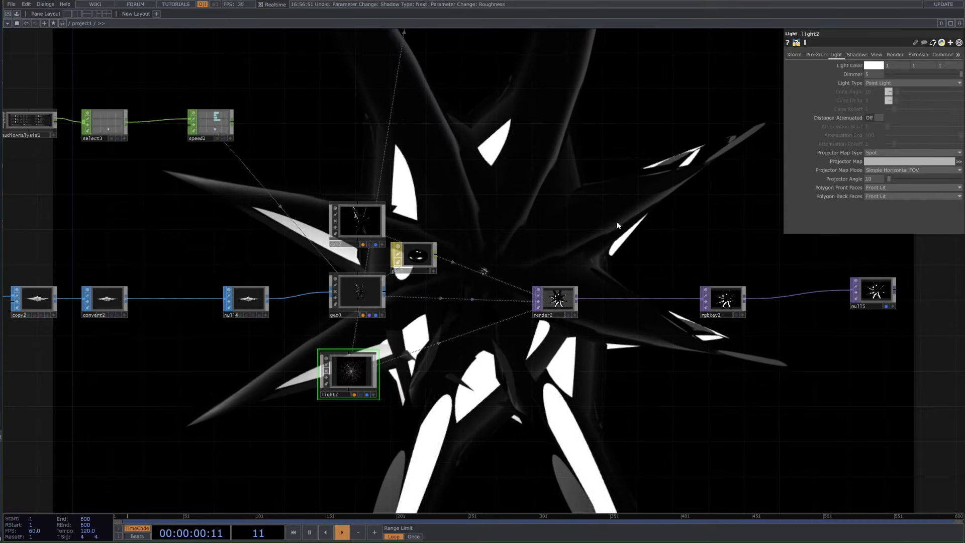
key("ctrl+z")
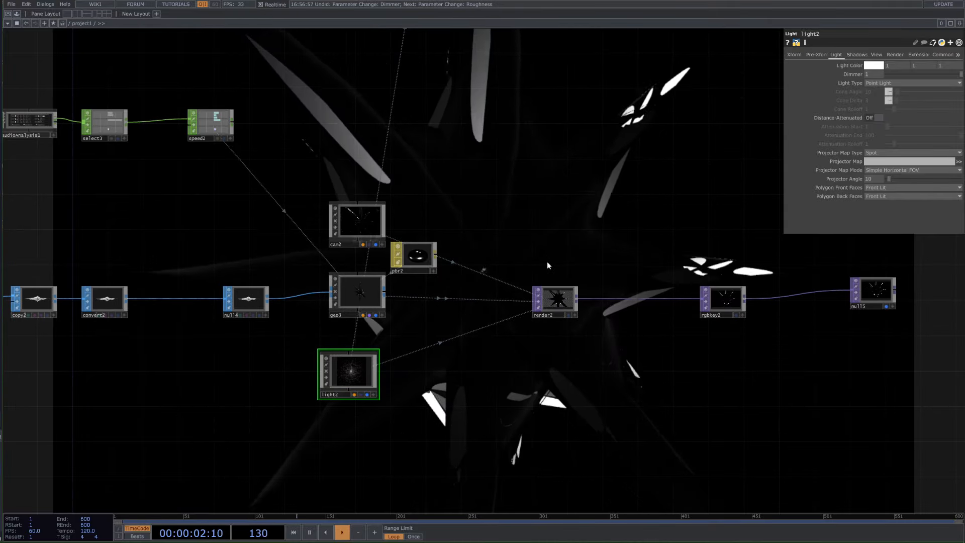
Step: Try deleting the original network's Environment Light and its Movie File In source, and undo the deletion
scroll(507, 241, "down", 3)
scroll(556, 302, "down", 3)
left_click_drag(556, 301, 541, 391)
key("space")
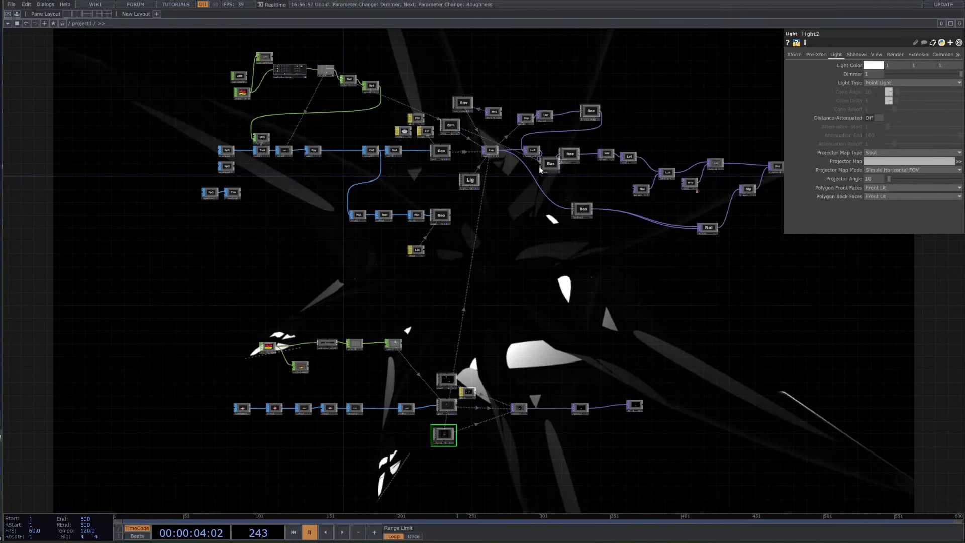
scroll(512, 110, "up", 5)
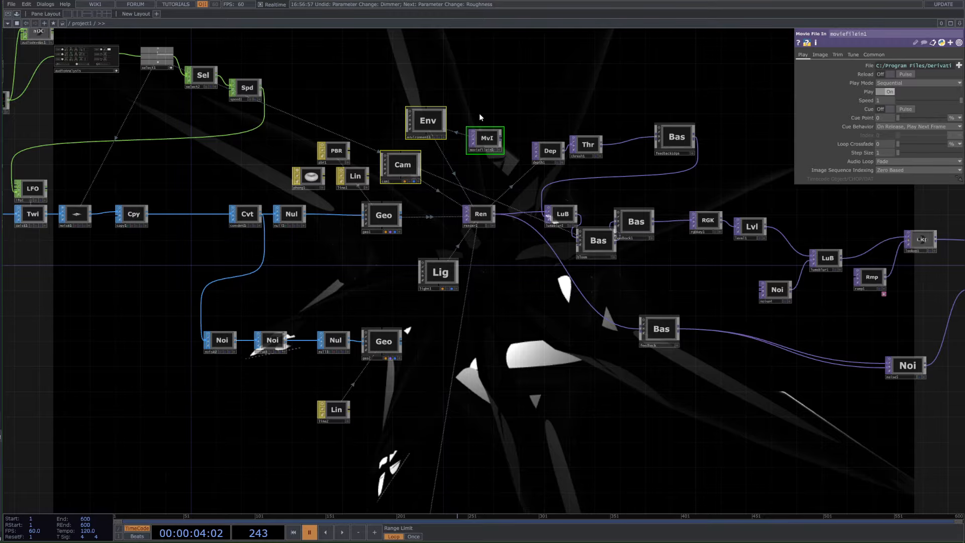
key("Delete")
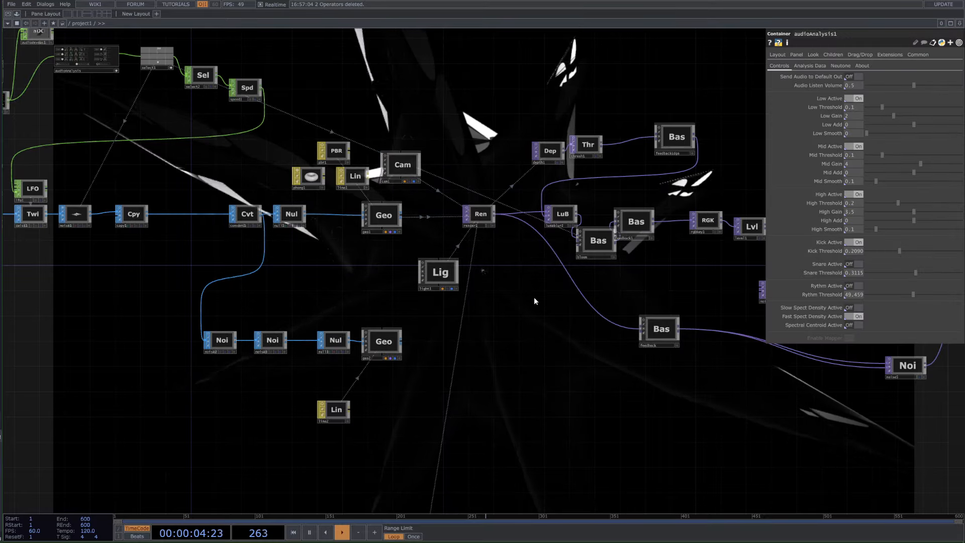
key("ctrl+z")
Step: Pause playback and add an Environment Light COMP above the PBR material, beside cam2
scroll(525, 321, "down", 5)
key("space")
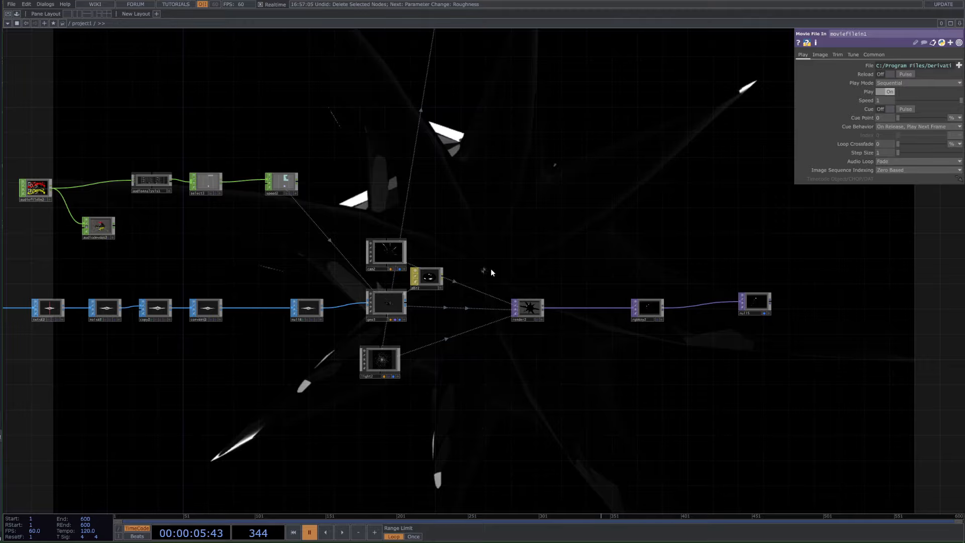
scroll(503, 363, "down", 2)
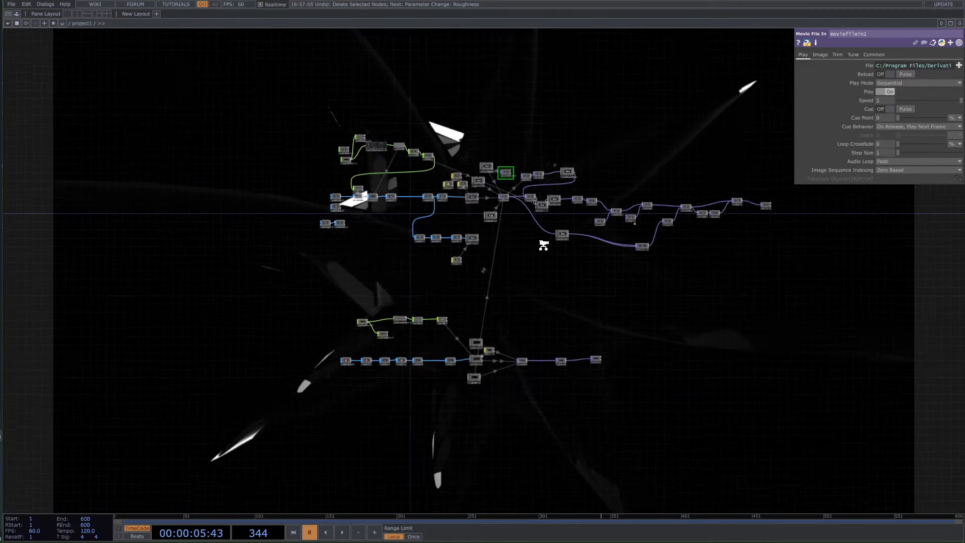
scroll(512, 330, "up", 3)
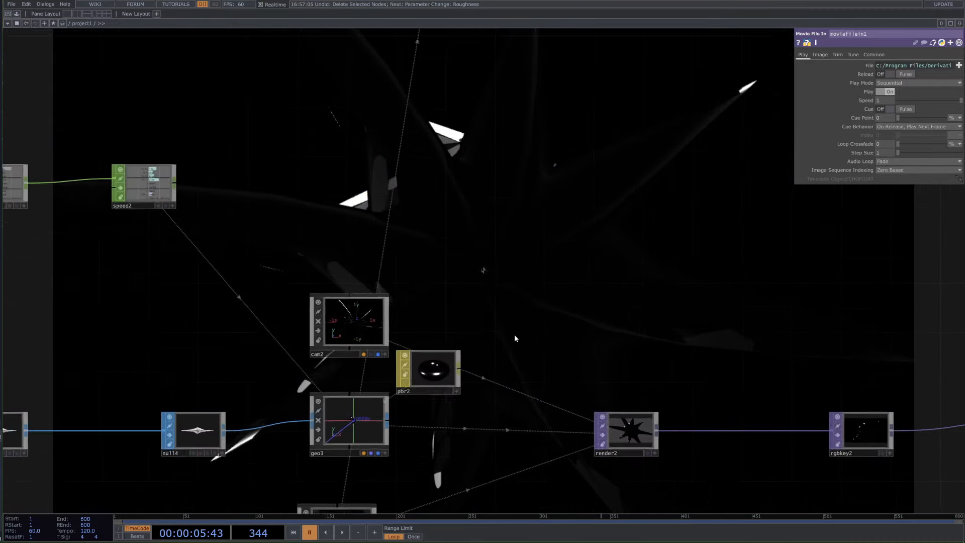
left_click_drag(515, 335, 518, 267)
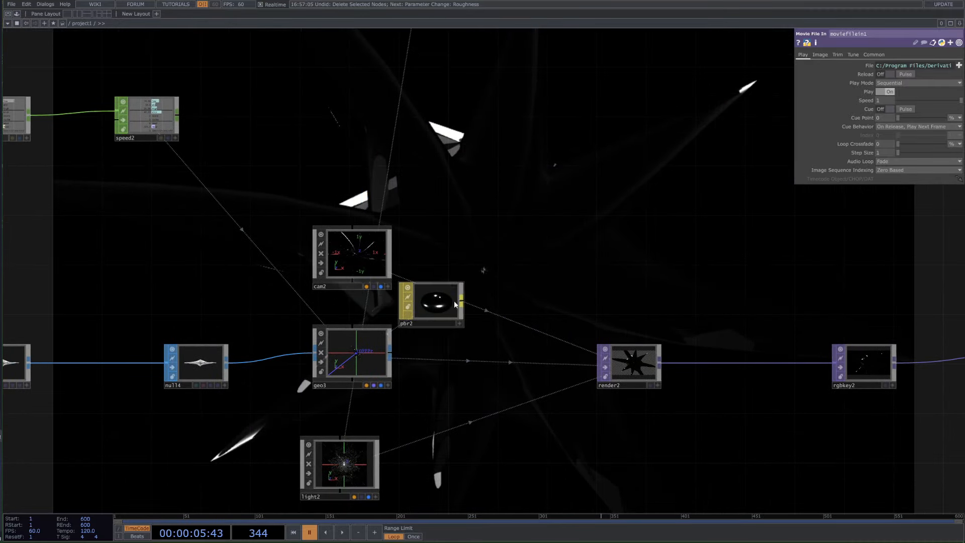
double_click(524, 259)
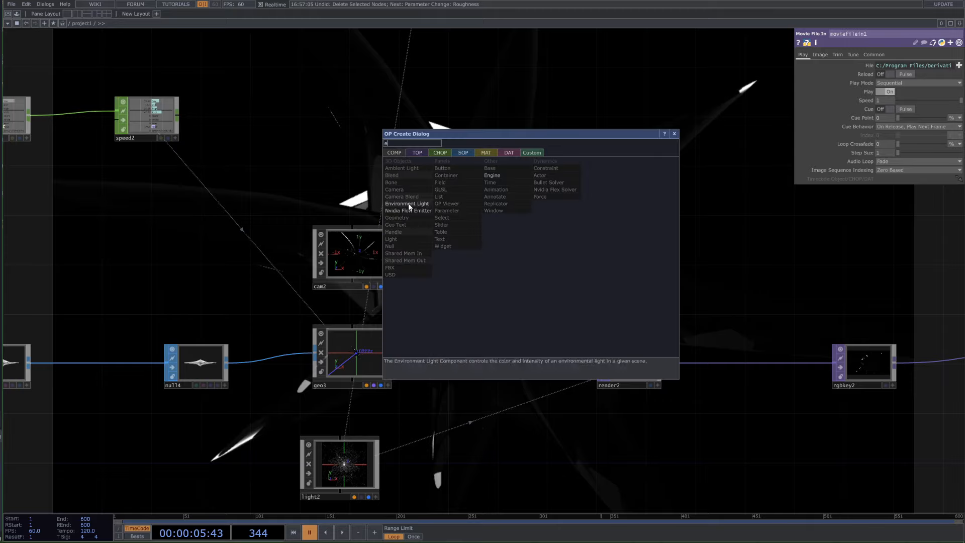
left_click(409, 204)
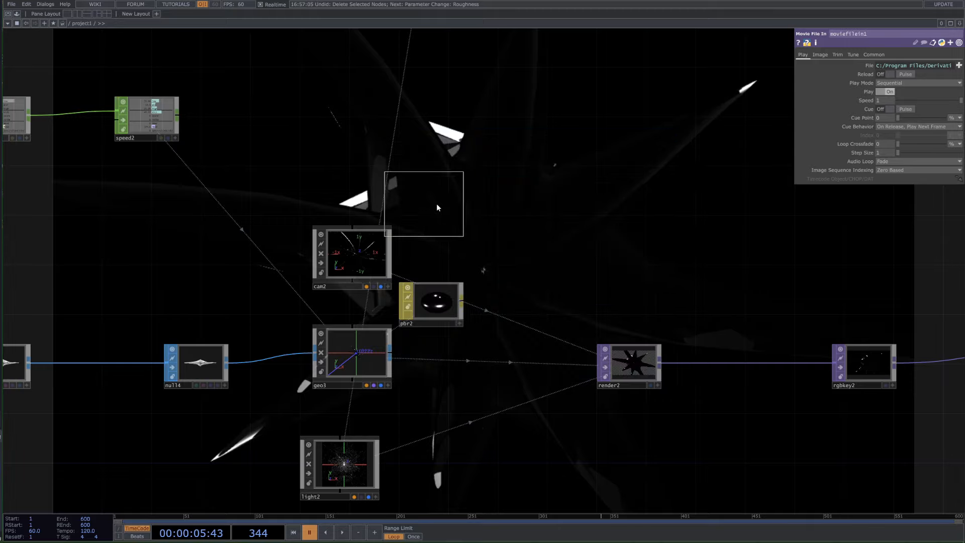
Step: Try adding a MoSys TOP near the new Environment Light and undo its creation
double_click(531, 207)
type("m")
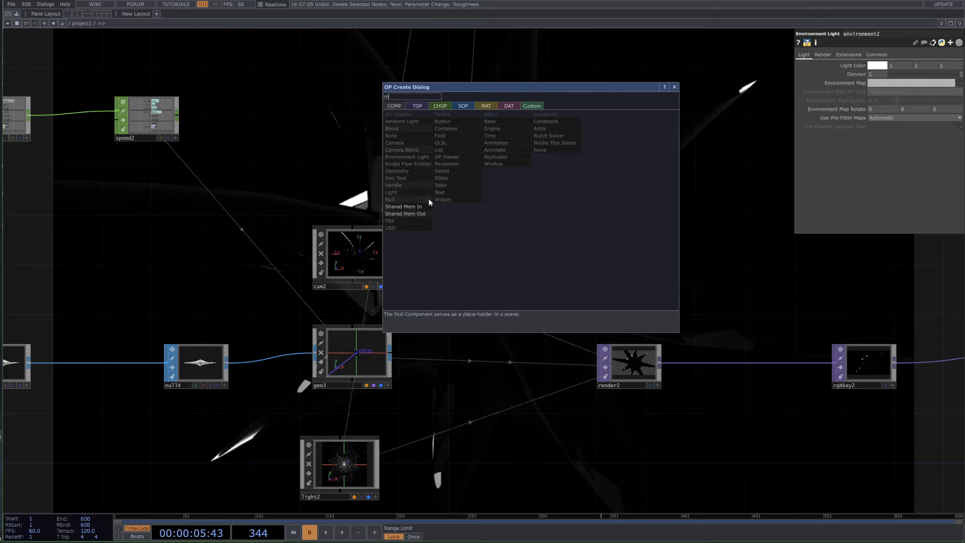
left_click(416, 106)
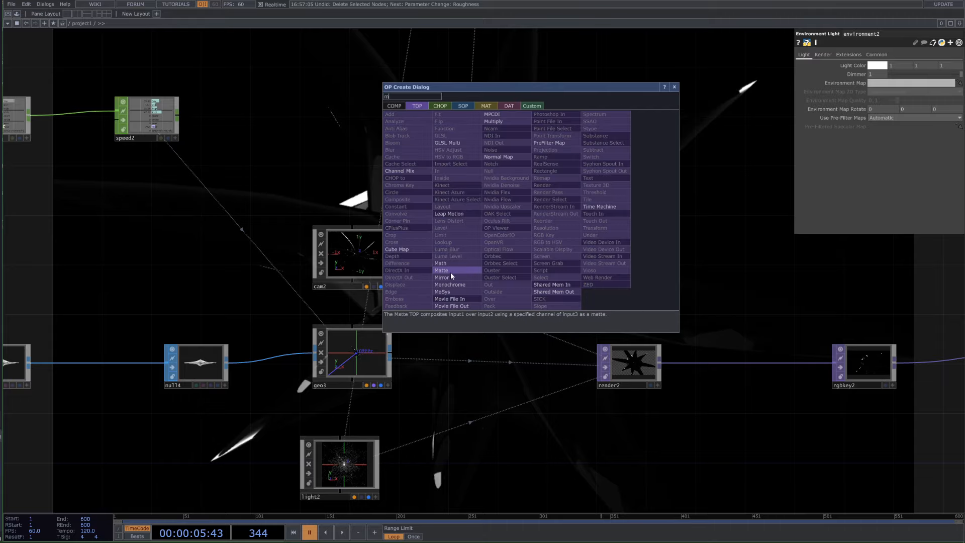
left_click(460, 293)
key("ctrl+z")
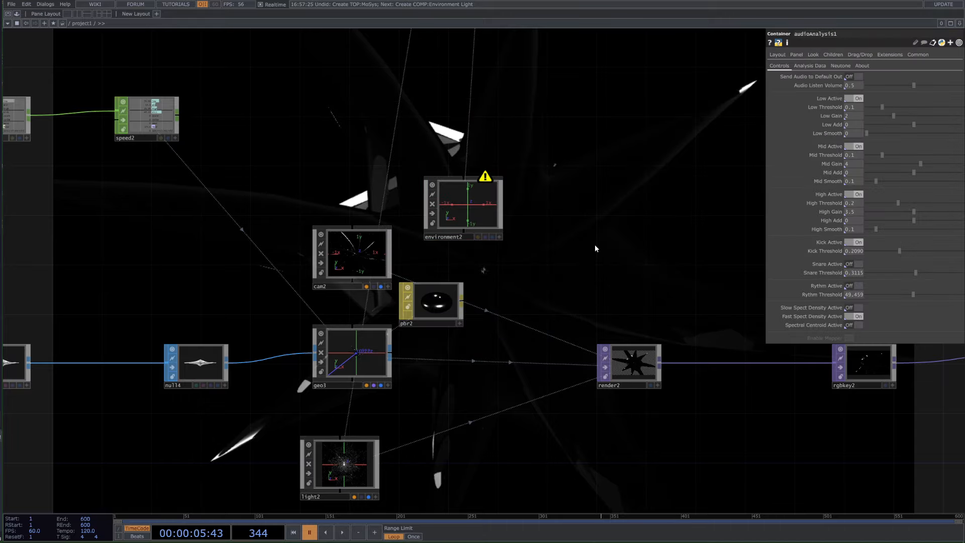
Step: Add a Movie File In TOP loading CloudyOcean_2Kx1K_8bit.tif as environment2's map, and assign environment2 as render2's light
double_click(595, 245)
type("mov")
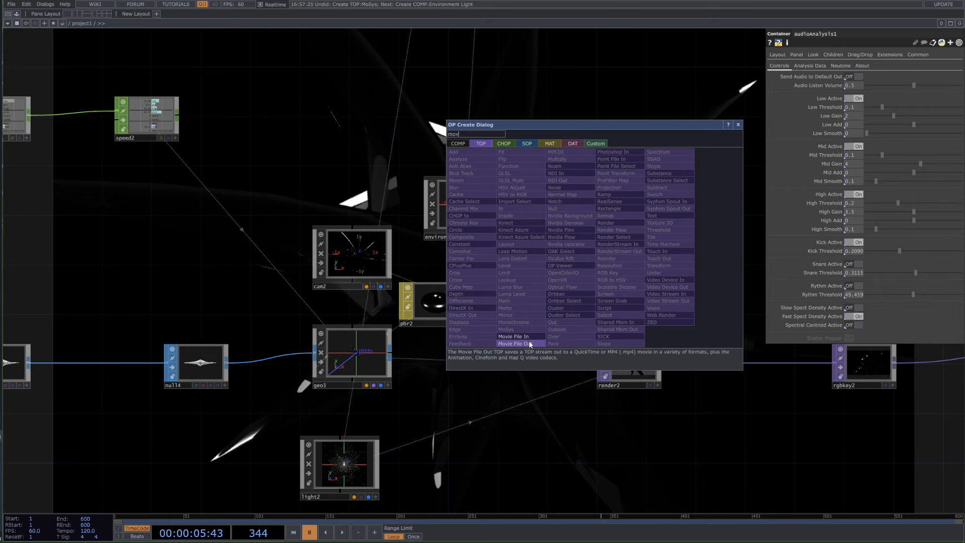
left_click(520, 336)
left_click(577, 222)
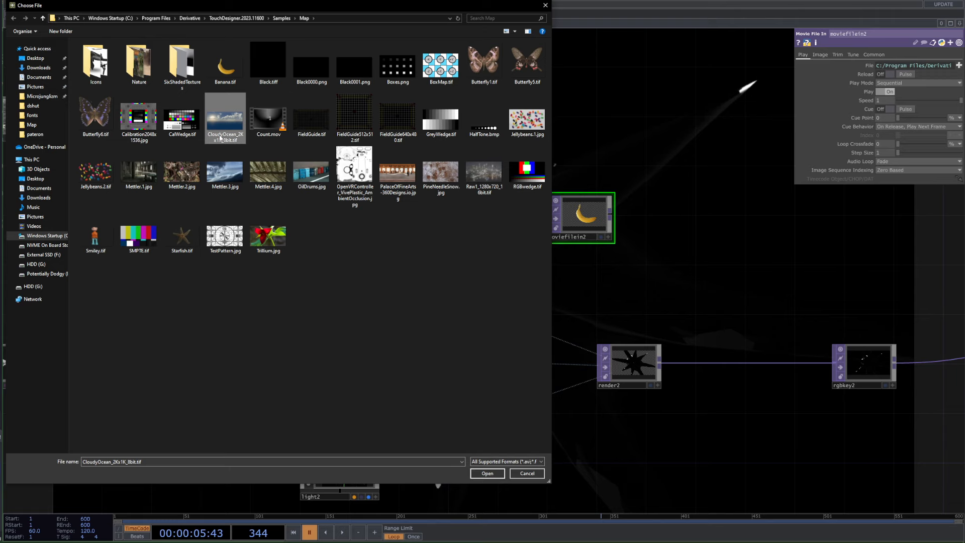
left_click(487, 473)
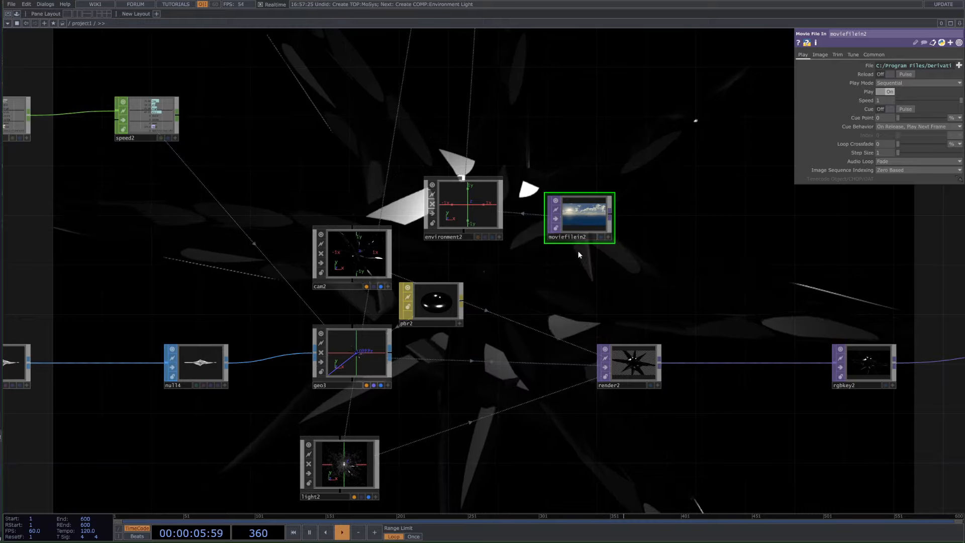
left_click(657, 368)
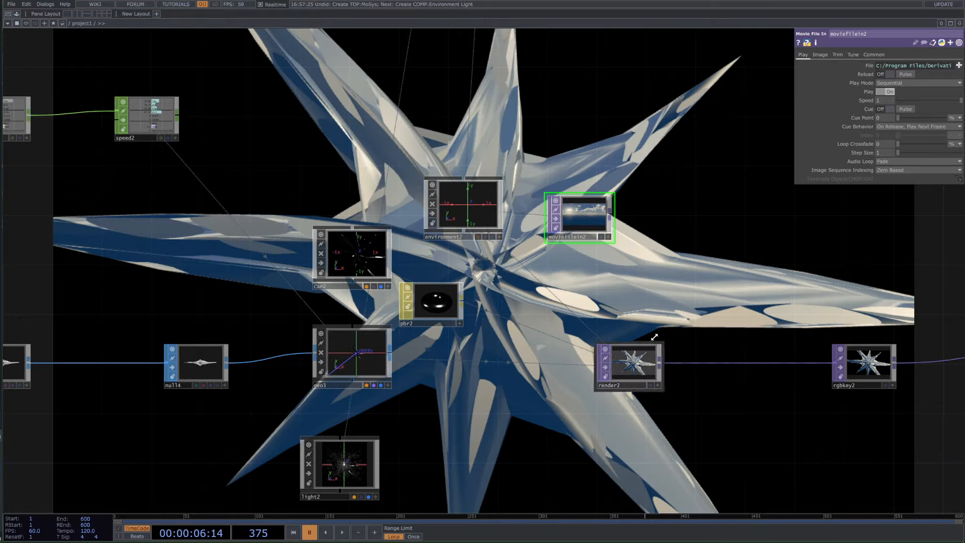
key("space")
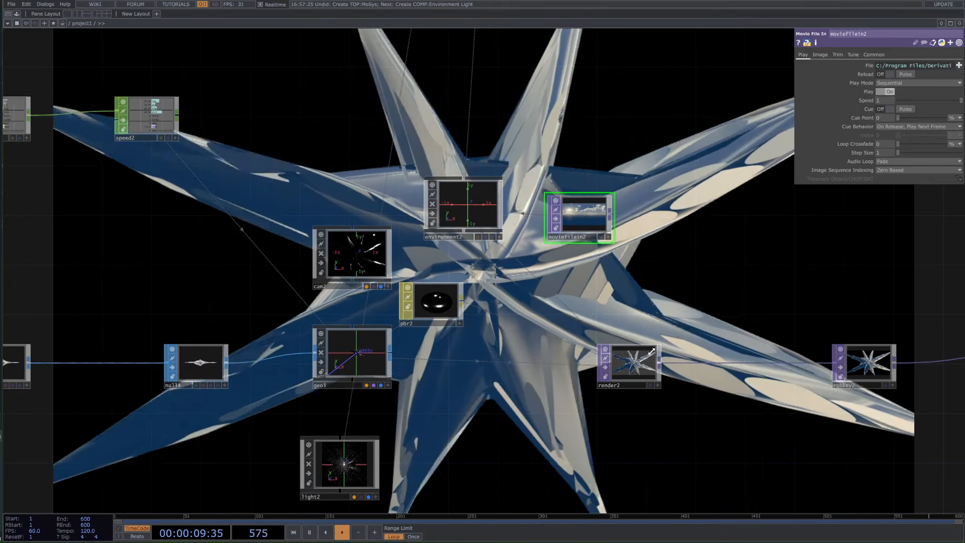
Step: Examine the star and the camera, geometry, material and light nodes of the new network while playback runs
scroll(646, 357, "up", 5)
scroll(588, 347, "down", 5)
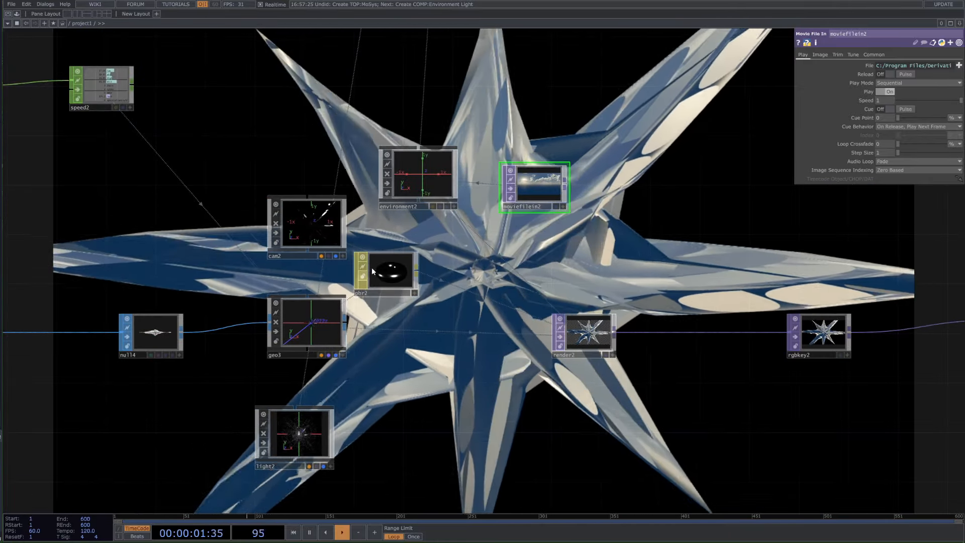
scroll(374, 269, "up", 6)
scroll(395, 303, "down", 6)
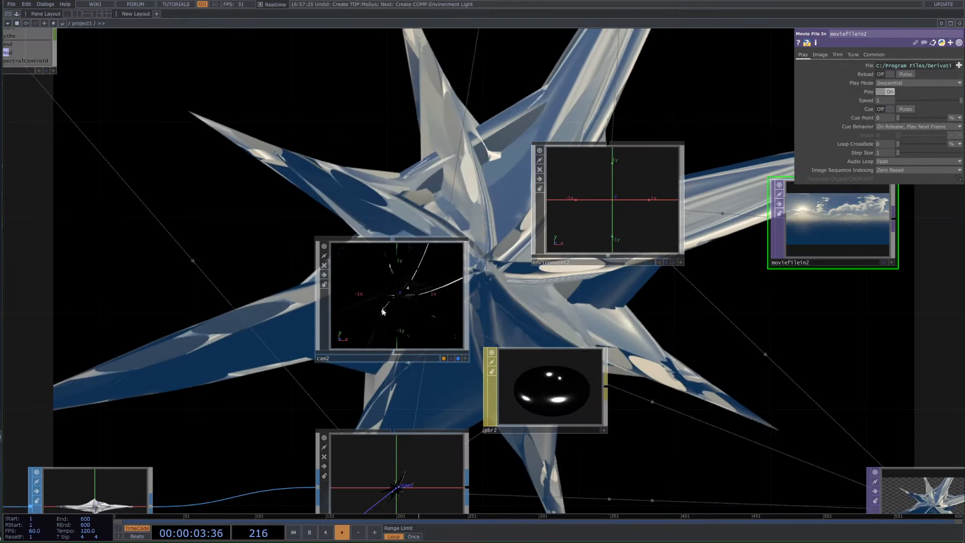
scroll(280, 370, "up", 6)
scroll(514, 276, "up", 3)
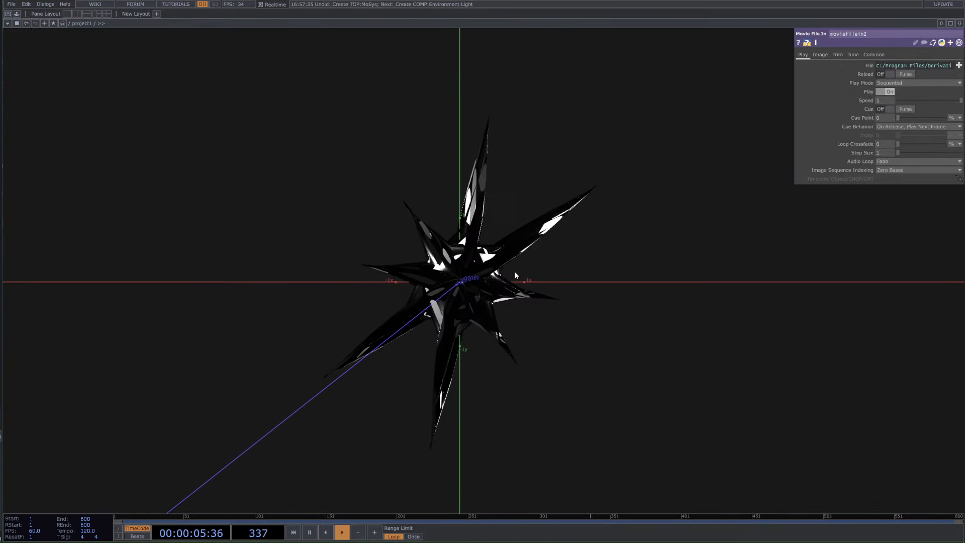
scroll(477, 292, "down", 8)
left_click_drag(659, 324, 439, 361)
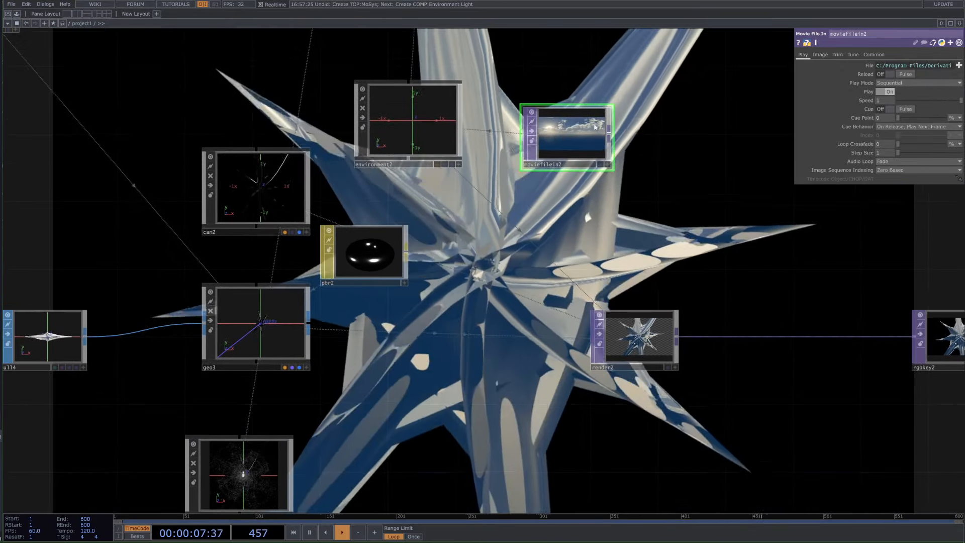
scroll(566, 312, "down", 5)
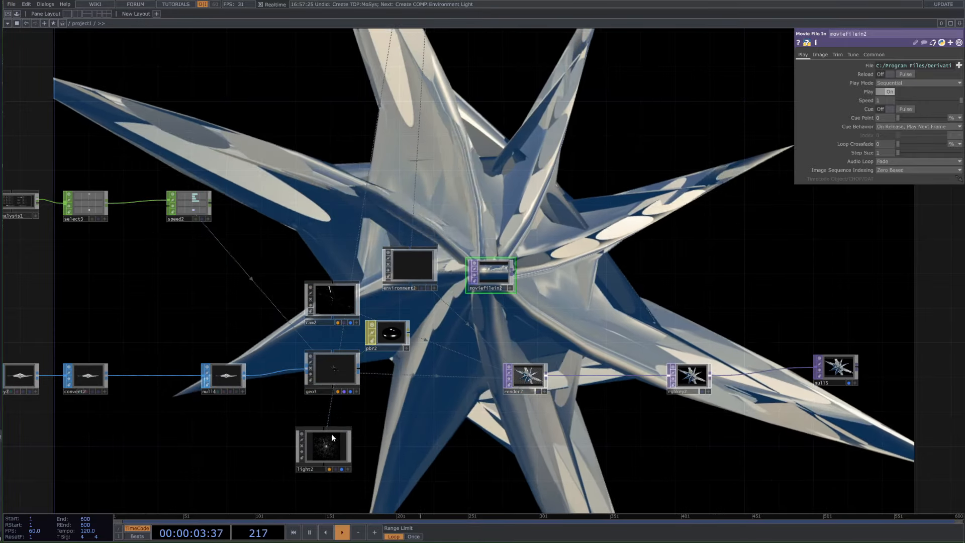
Step: Try assigning light2 as render2's light in place of environment2
left_click_drag(331, 433, 542, 368)
left_click(541, 370)
key("ctrl+z")
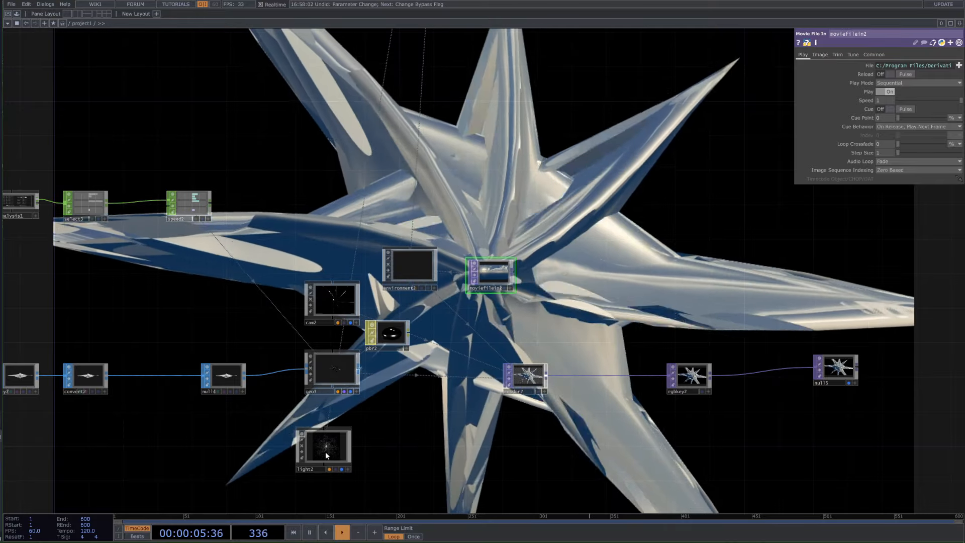
left_click_drag(325, 452, 535, 387)
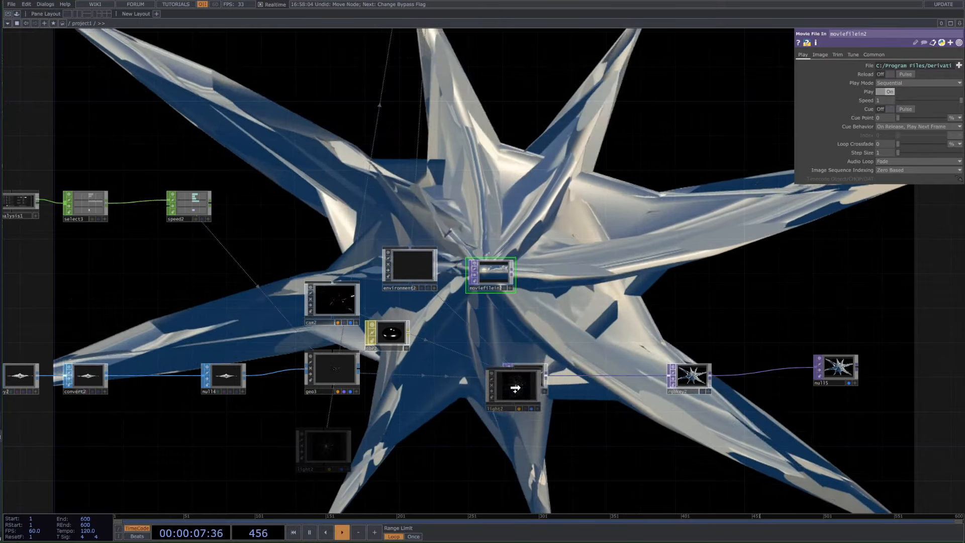
left_click(517, 381)
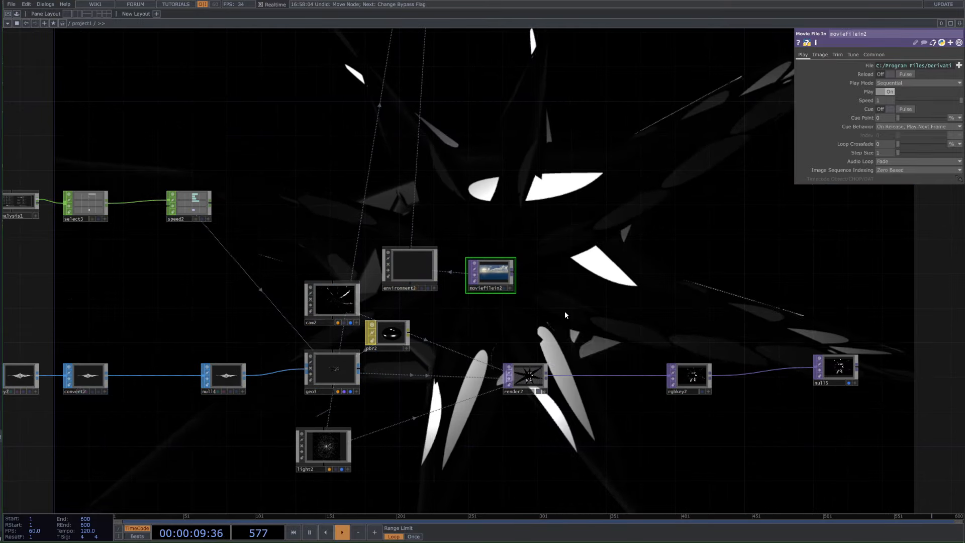
Step: Append a Monochrome TOP to moviefilein2 as environment2's map, and assign environment2 as render2's light
left_click_drag(526, 231, 477, 246)
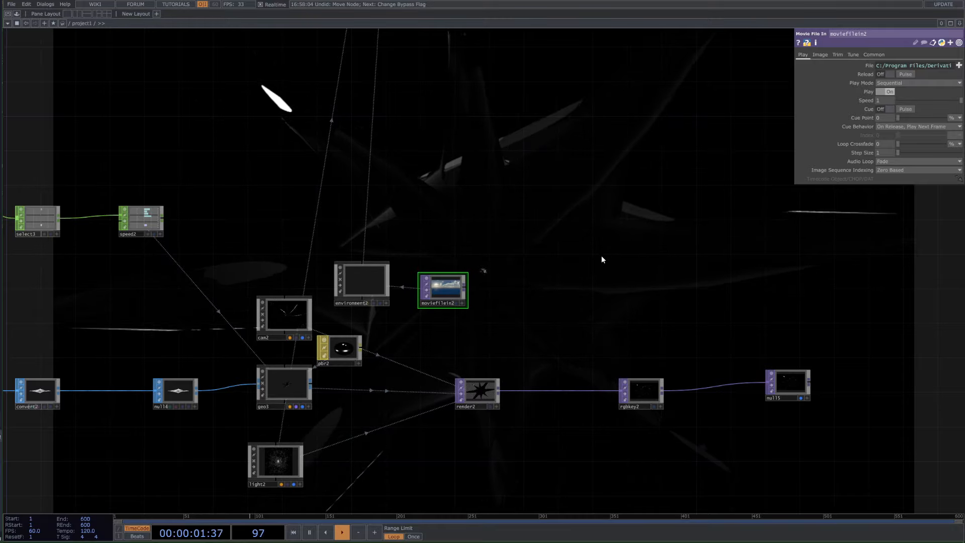
right_click(467, 290)
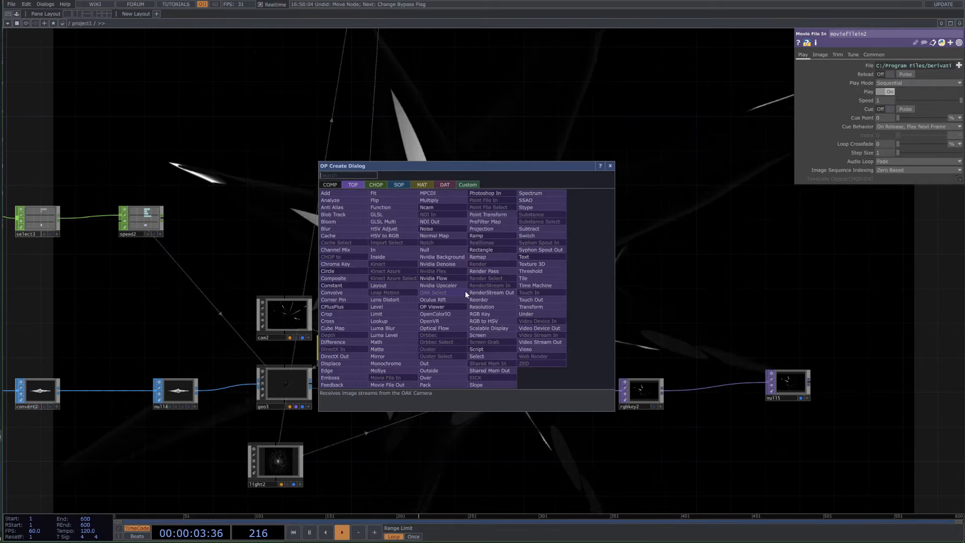
type("mono")
left_click(386, 364)
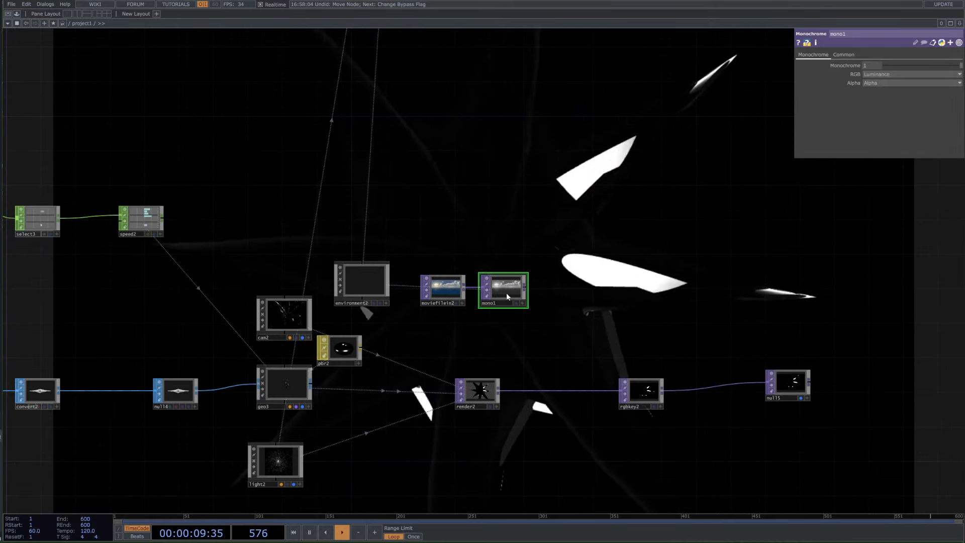
left_click(477, 382)
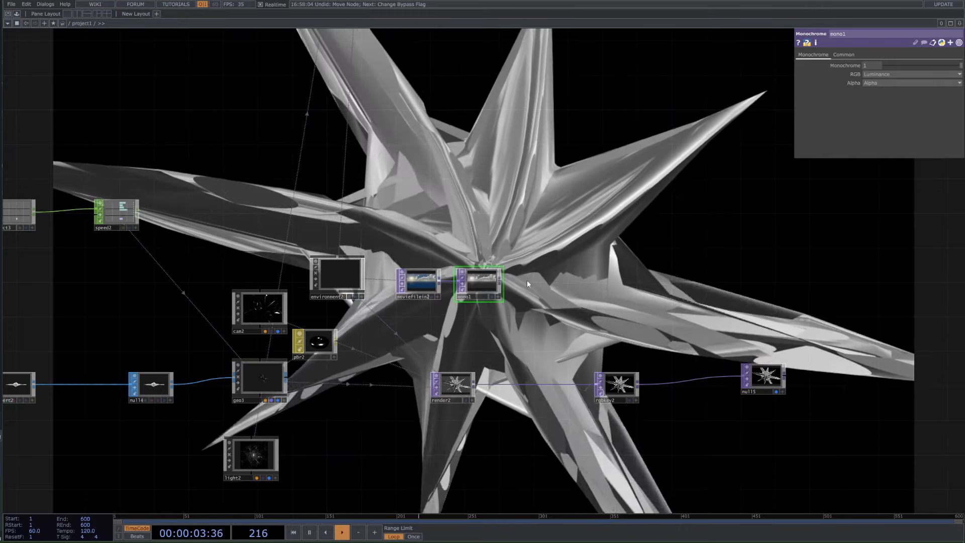
Step: Try varying the Dimmer of light2 and of environment2, restoring both to 1
left_click(250, 455)
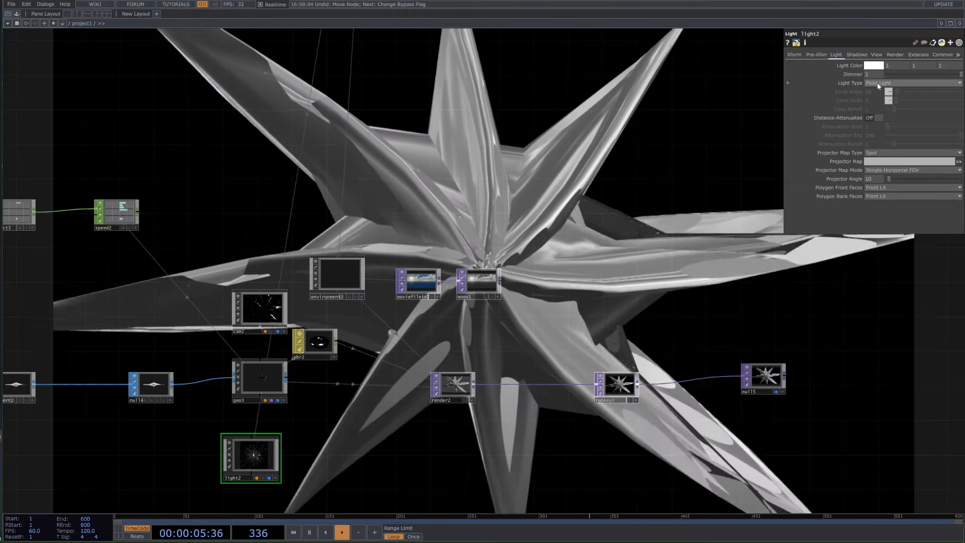
left_click_drag(910, 75, 962, 78)
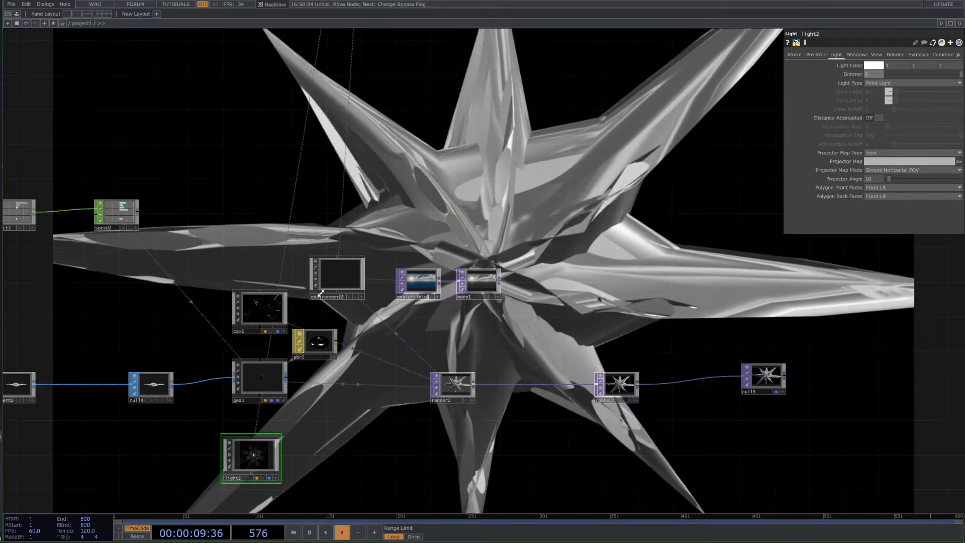
left_click(337, 274)
left_click_drag(958, 74, 916, 74)
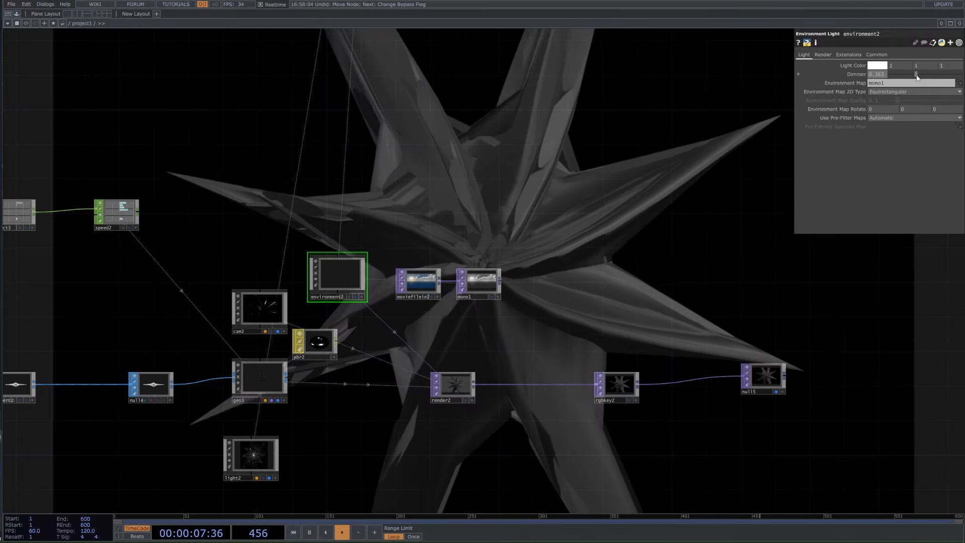
left_click_drag(917, 75, 961, 74)
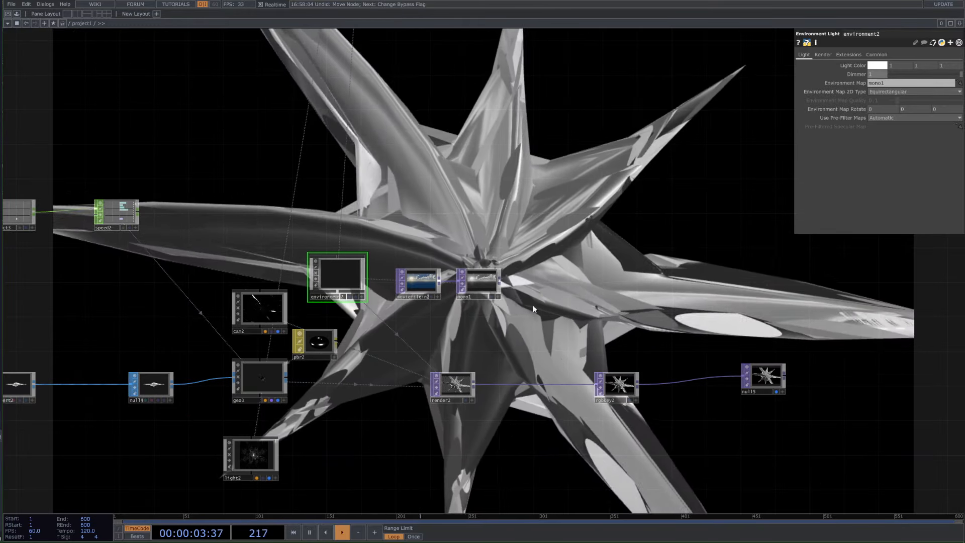
Step: Set the Amplitude of noise7 in the lower star network to 0.002
scroll(533, 306, "down", 5)
left_click_drag(534, 308, 584, 438)
scroll(583, 437, "down", 3)
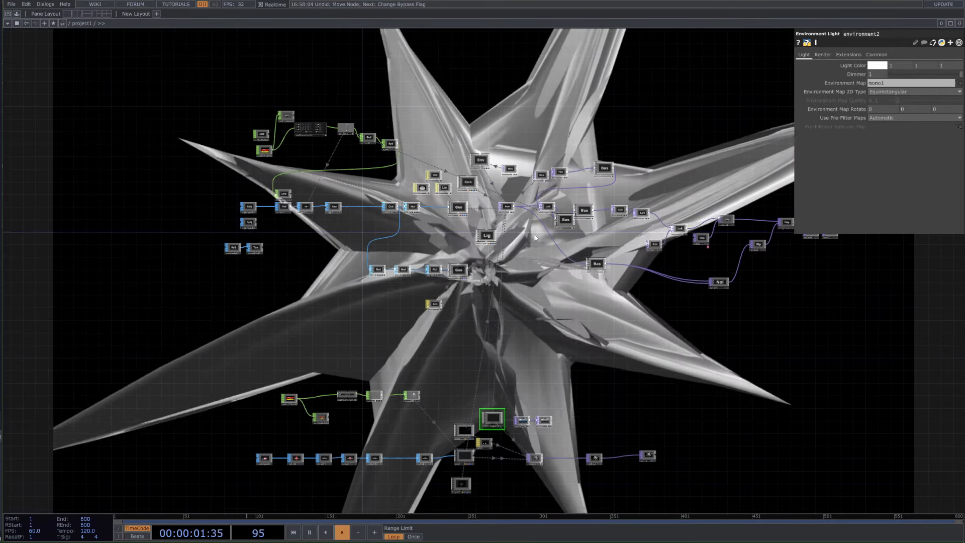
left_click_drag(464, 392, 469, 371)
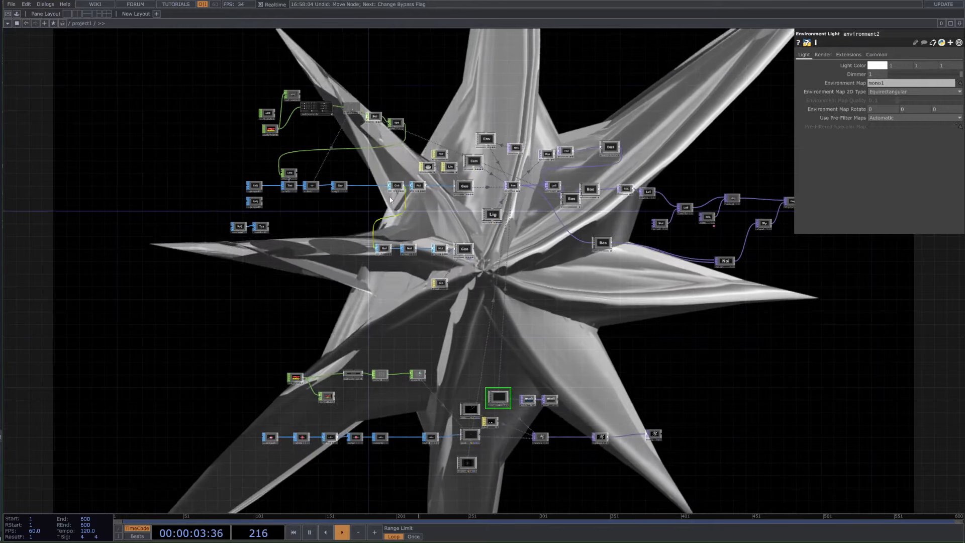
scroll(459, 337, "up", 10)
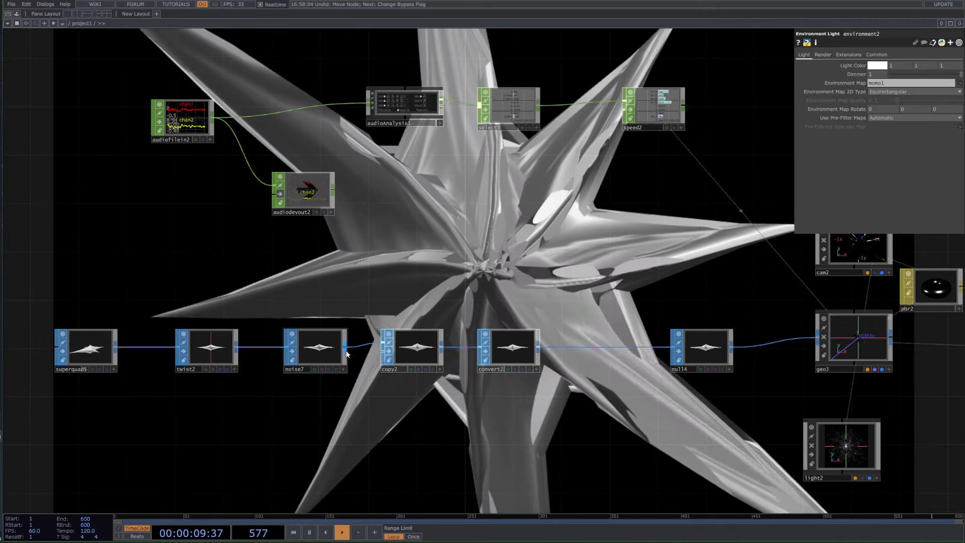
left_click(315, 347)
mouse_move(886, 153)
left_mouse_down()
mouse_move(900, 151)
mouse_move(876, 149)
left_mouse_up()
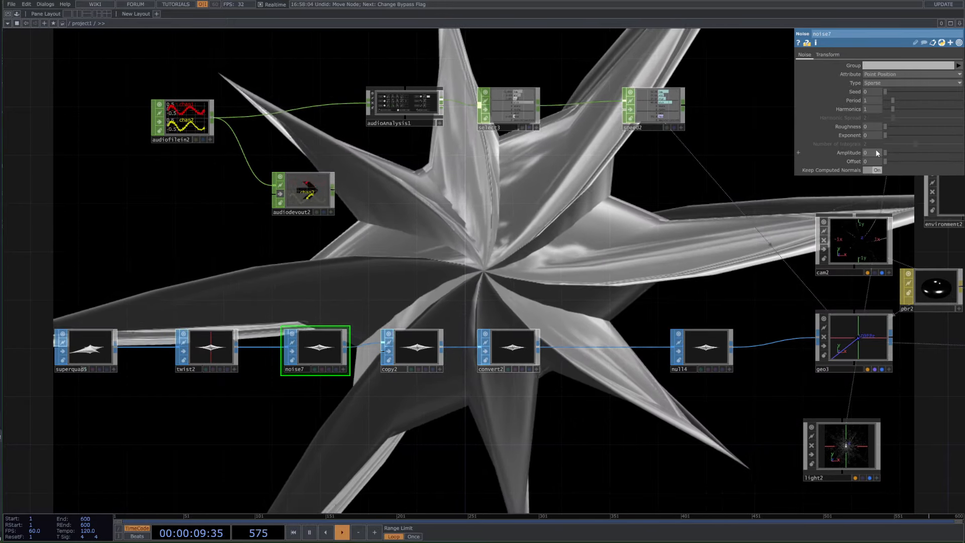
middle_click_drag(875, 149, 891, 171)
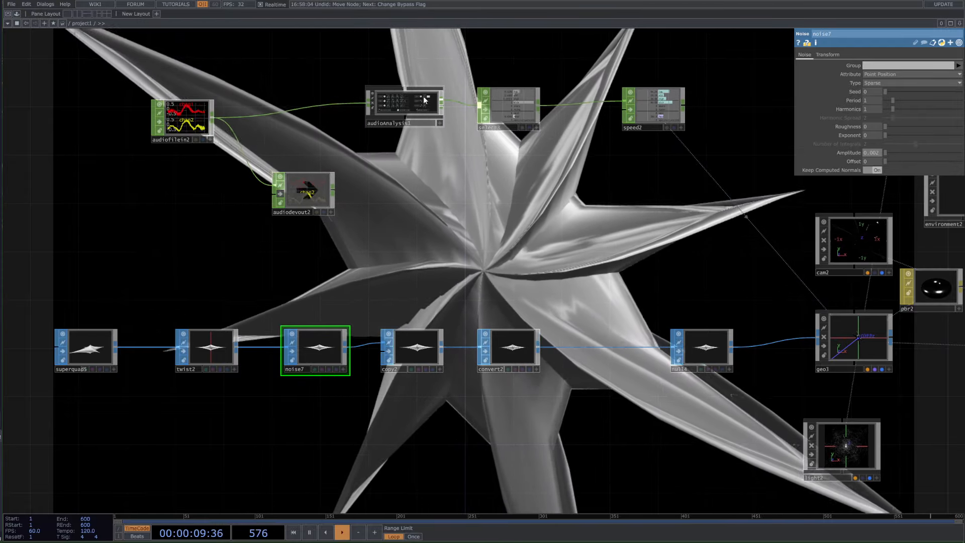
Step: Export the low channel of select3 to the Amplitude parameter of noise7
scroll(425, 99, "up", 4)
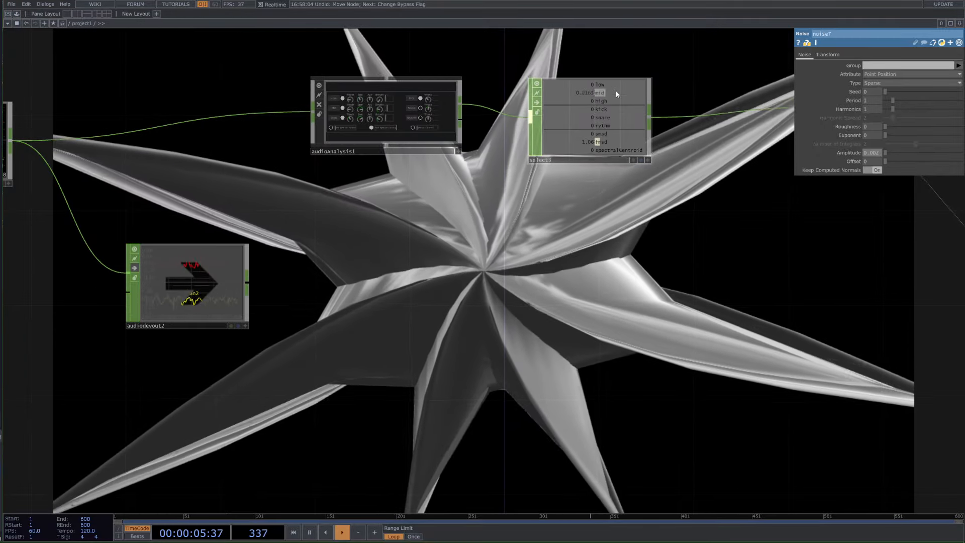
scroll(653, 183, "down", 4)
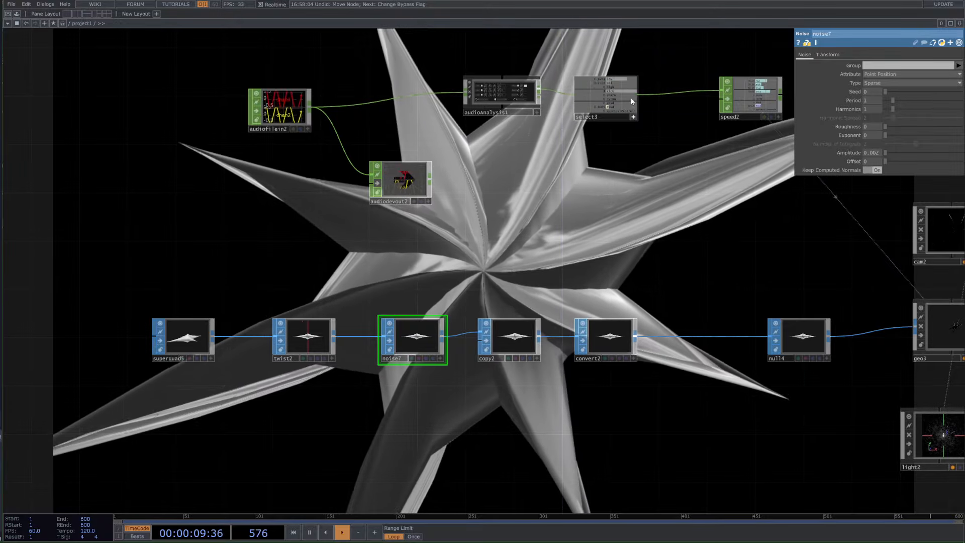
left_click_drag(610, 79, 769, 96)
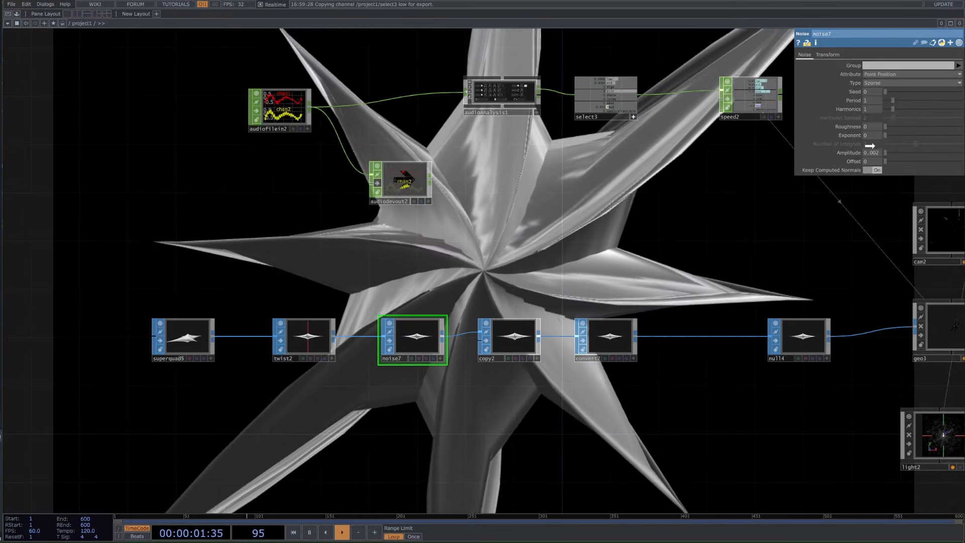
left_click_drag(870, 146, 877, 153)
left_click(883, 149)
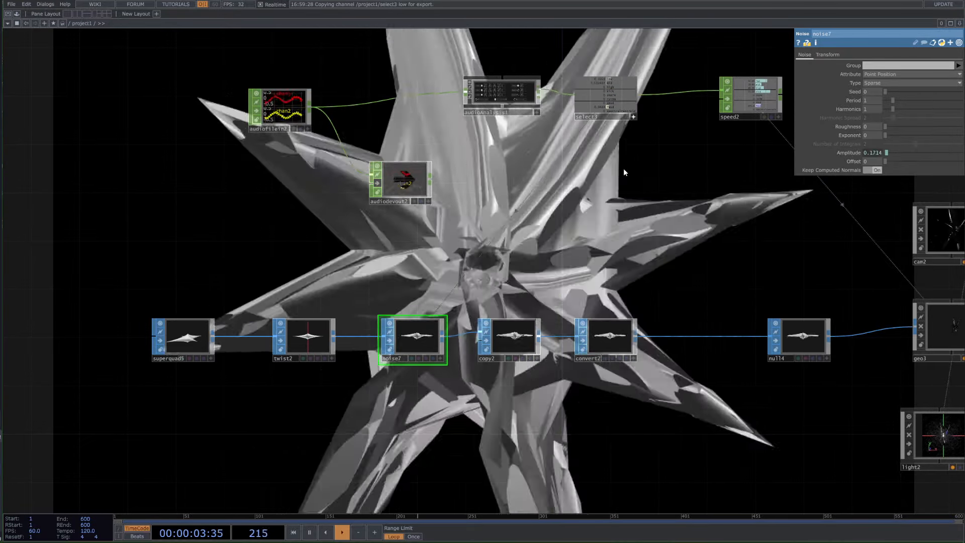
Step: Tune the Low band of audioAnalysis1 by raising Smooth, reducing Gain and raising the threshold
left_click_drag(624, 172, 672, 286)
scroll(581, 224, "up", 4)
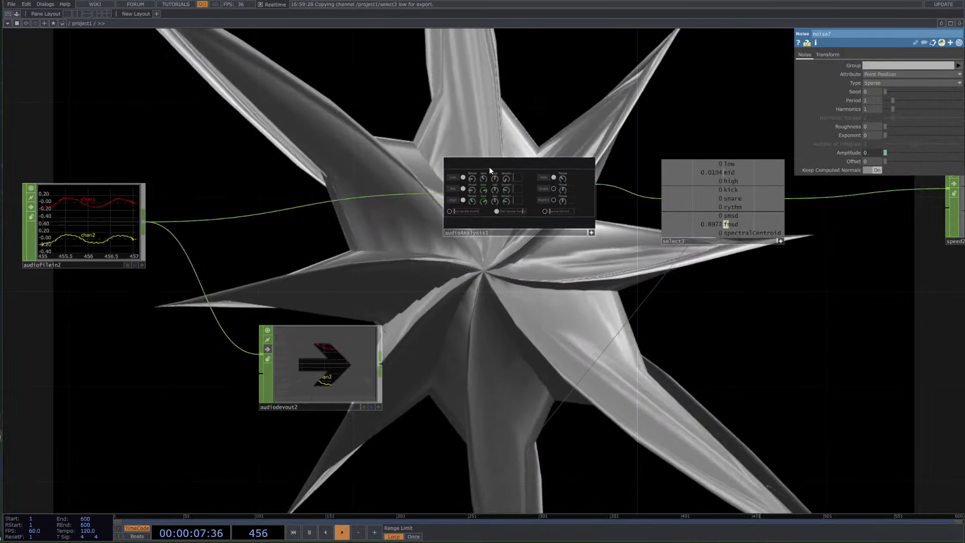
scroll(490, 167, "up", 2)
left_click_drag(310, 146, 531, 253)
scroll(633, 280, "up", 4)
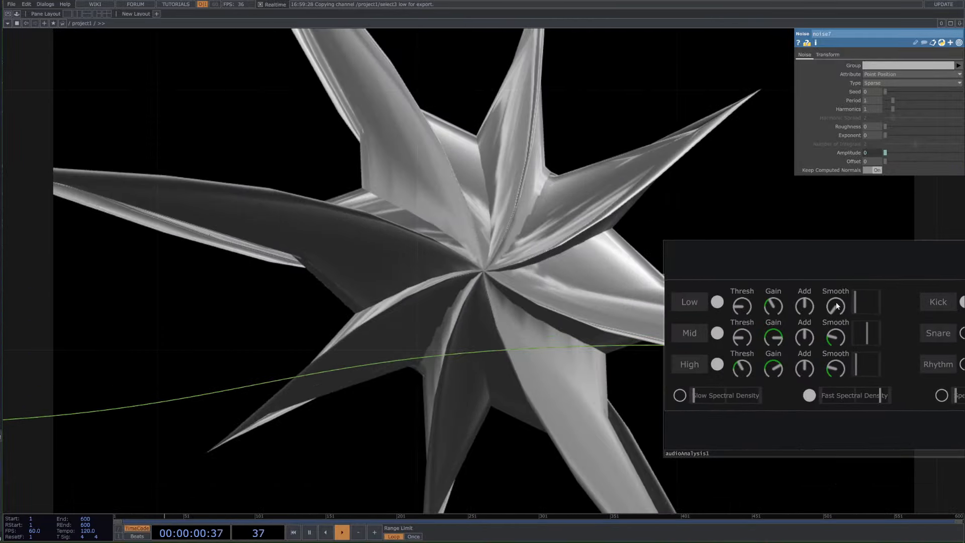
left_click_drag(835, 308, 837, 277)
left_click_drag(779, 301, 775, 313)
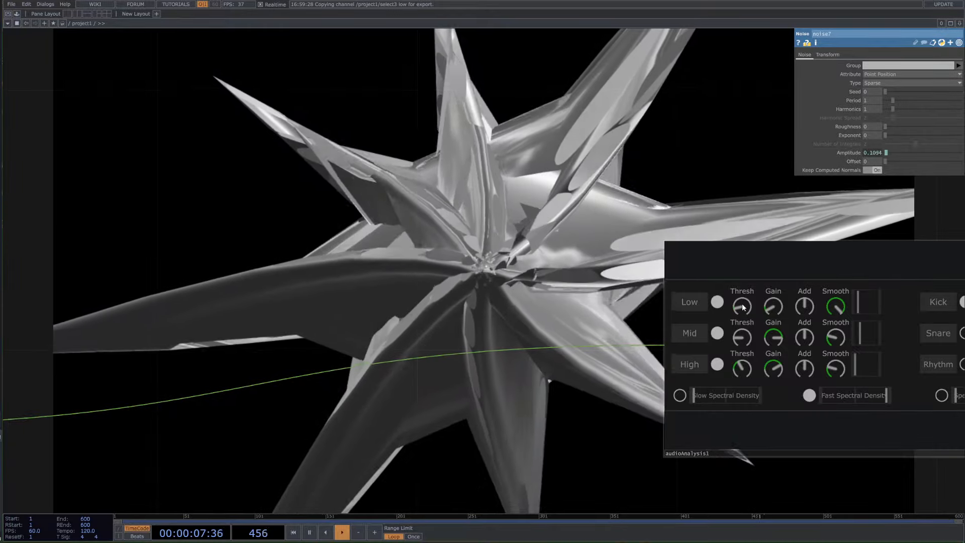
left_click_drag(743, 305, 743, 297)
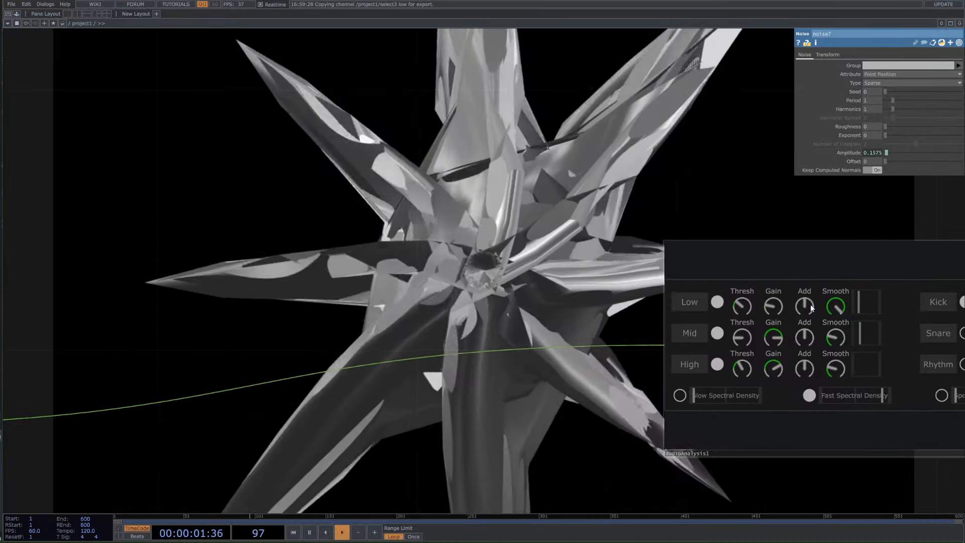
left_click_drag(809, 306, 808, 309)
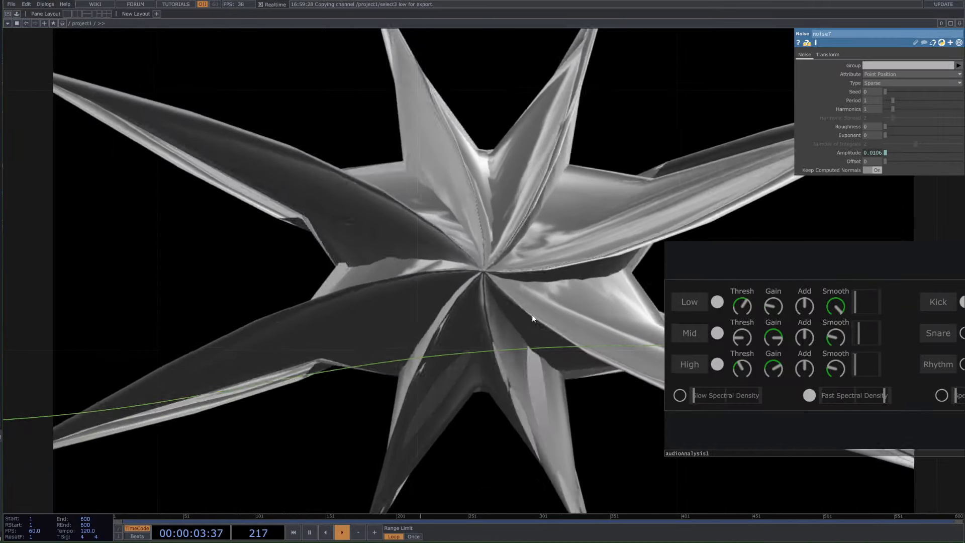
Step: Set the Strength of twist2 in the lower star network to 36
scroll(532, 319, "down", 6)
left_click_drag(756, 234, 507, 236)
scroll(530, 316, "down", 1)
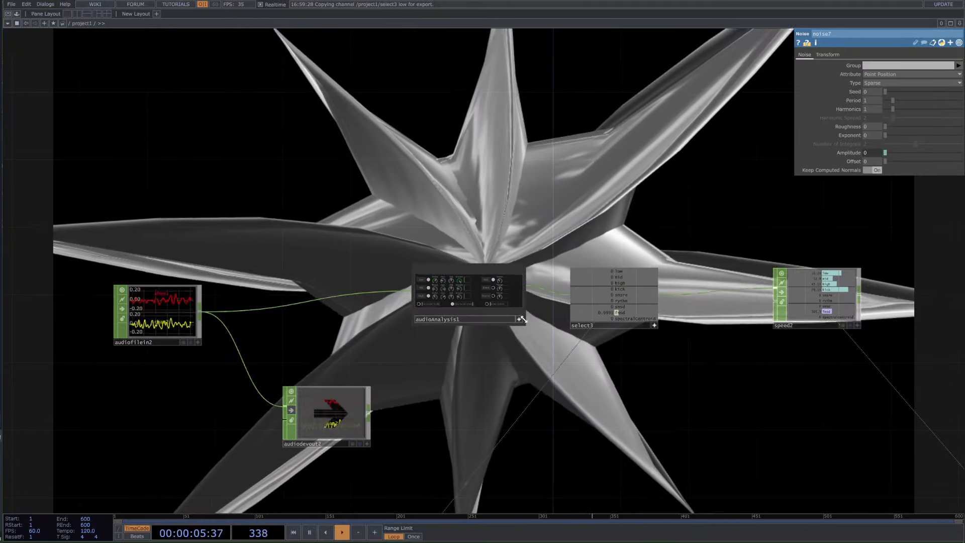
left_click_drag(577, 345, 363, 310)
middle_click_drag(229, 316, 428, 309)
left_click_drag(319, 327, 476, 310)
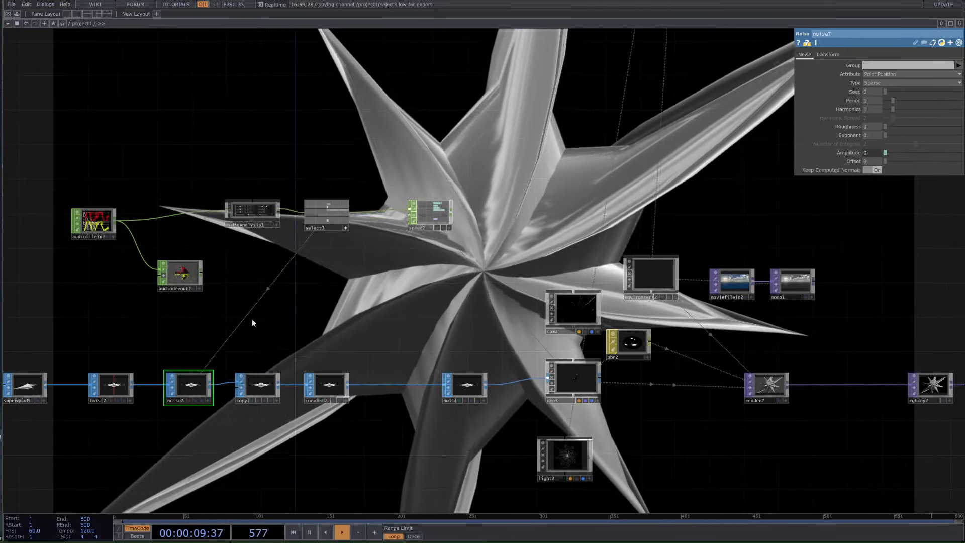
left_click_drag(252, 320, 611, 290)
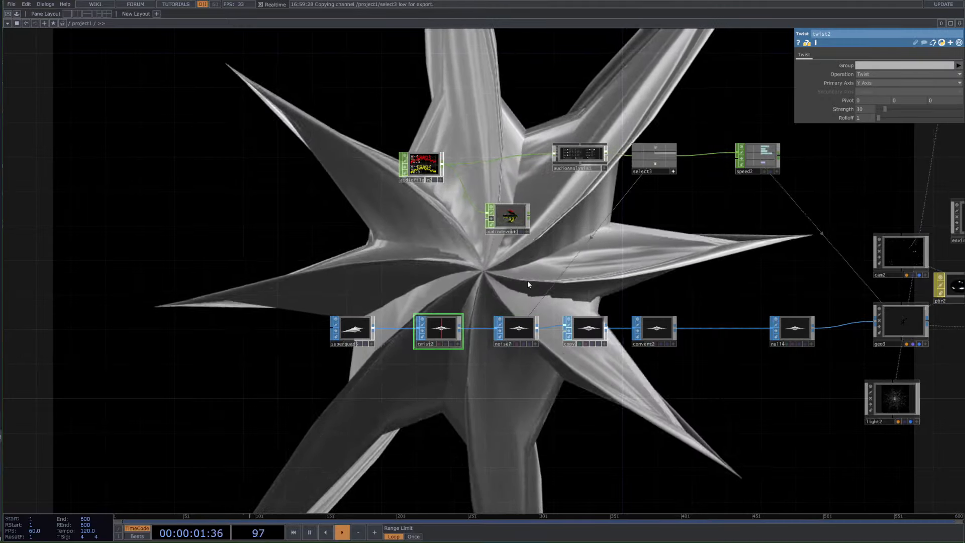
left_click_drag(883, 111, 797, 198)
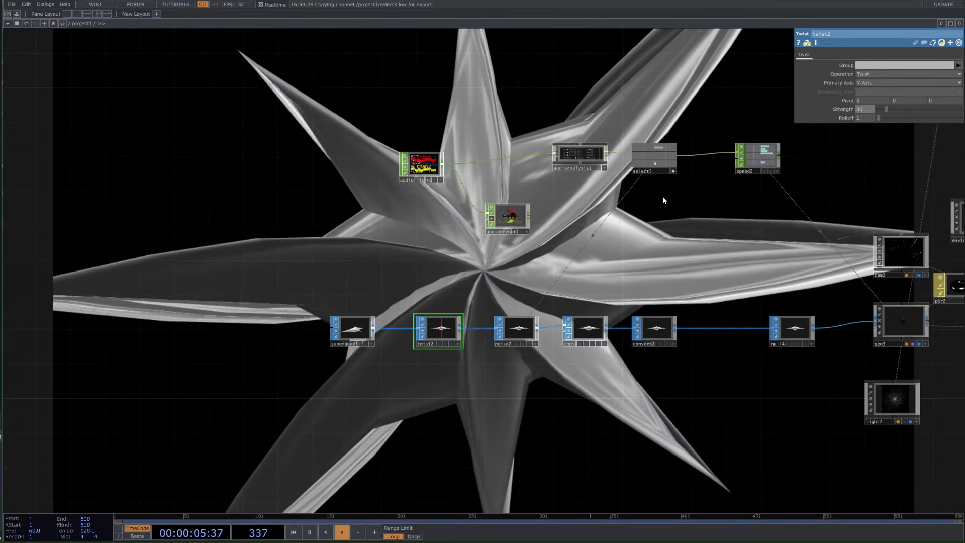
Step: Export the fmod channel of speed2 to the Strength parameter of twist2
middle_click_drag(653, 399, 647, 295)
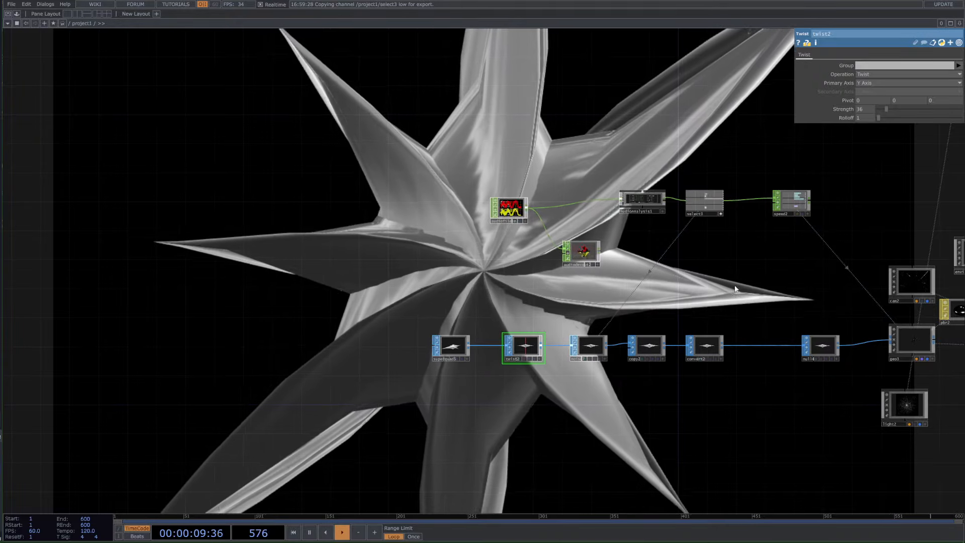
scroll(819, 207, "up", 3)
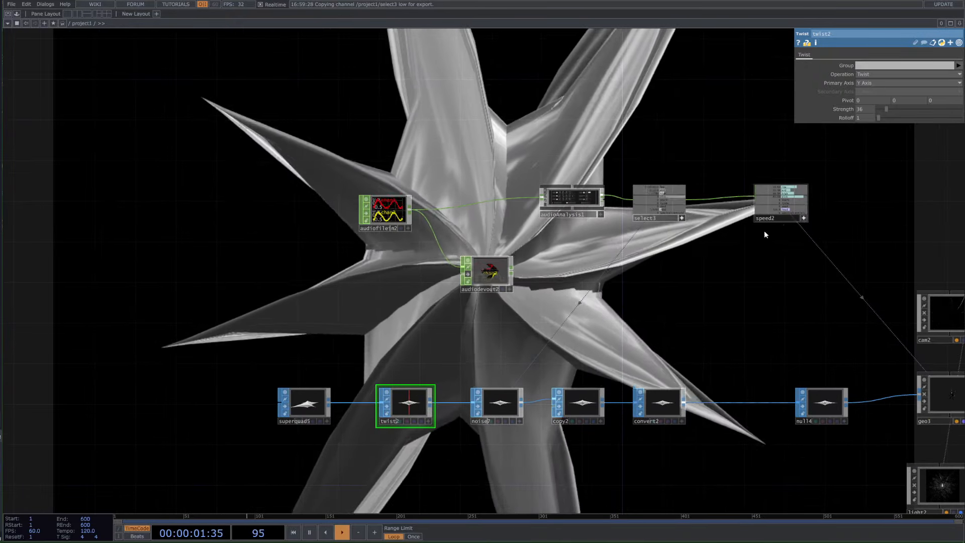
scroll(782, 206, "up", 3)
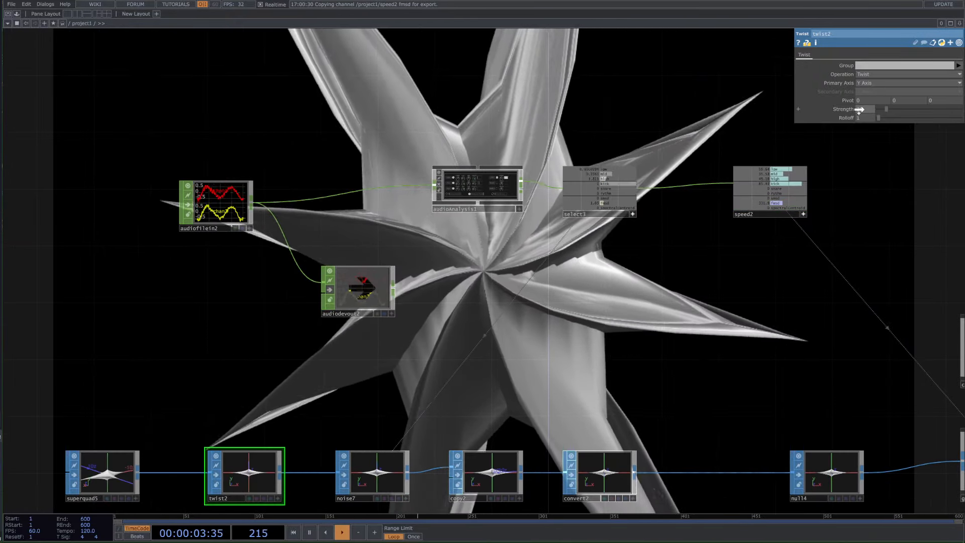
left_click_drag(859, 109, 865, 107)
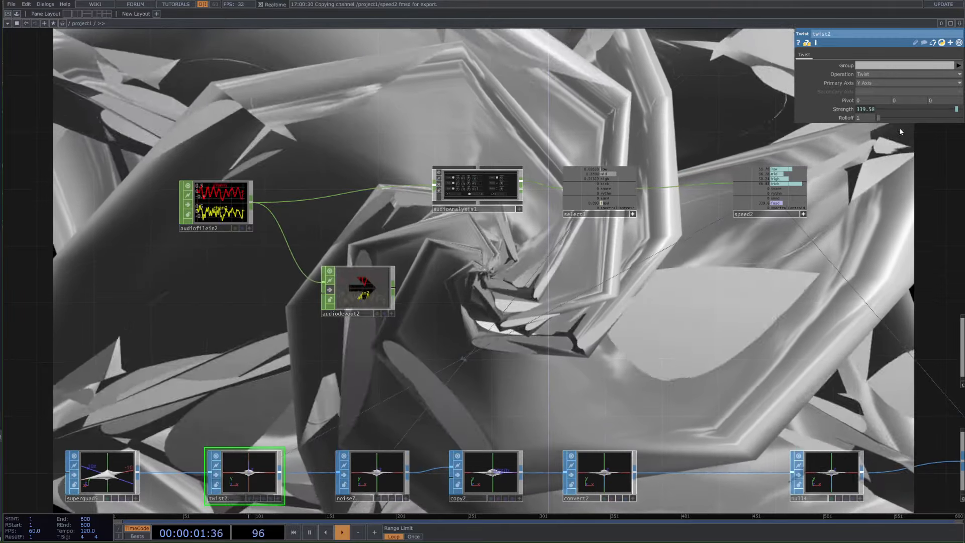
left_click_drag(596, 320, 643, 261)
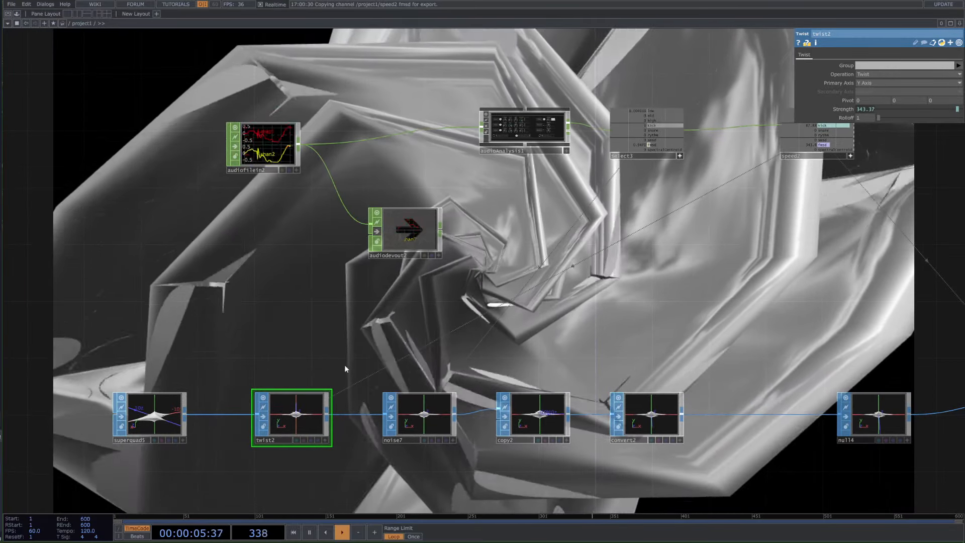
Step: Add an LFO CHOP between the audio operators and the lower star's SOP chain
scroll(346, 365, "down", 5)
left_click_drag(434, 234, 431, 334)
left_click_drag(400, 188, 394, 22)
scroll(345, 300, "up", 5)
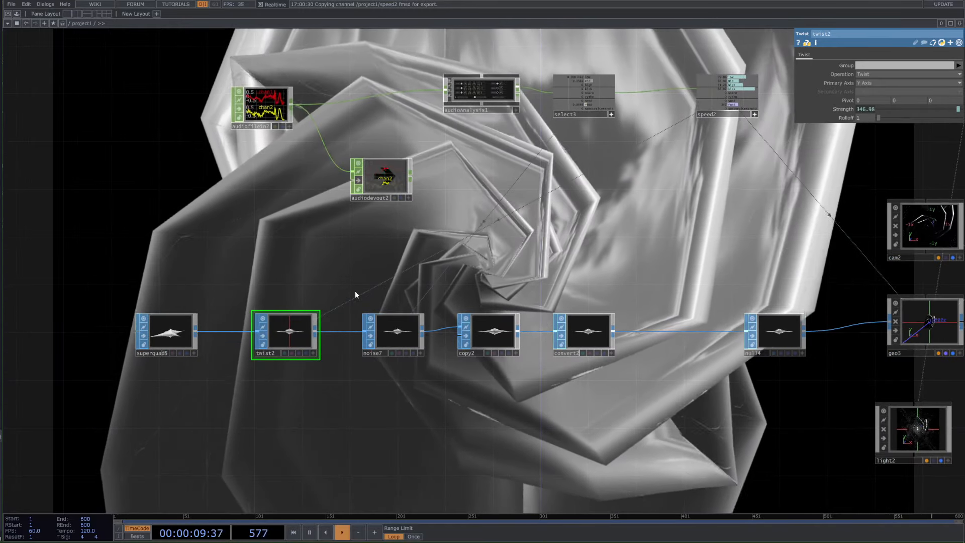
key("Tab")
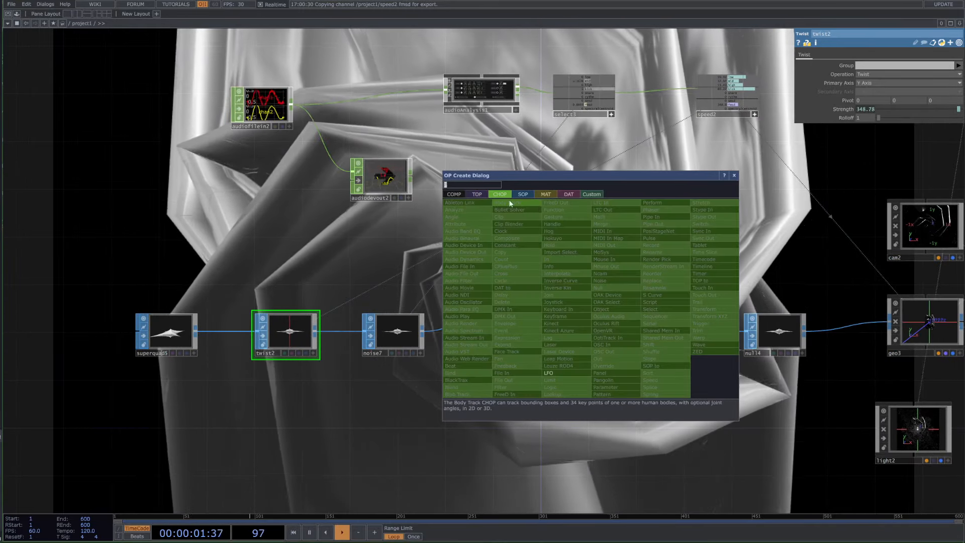
left_click(572, 372)
left_click(483, 288)
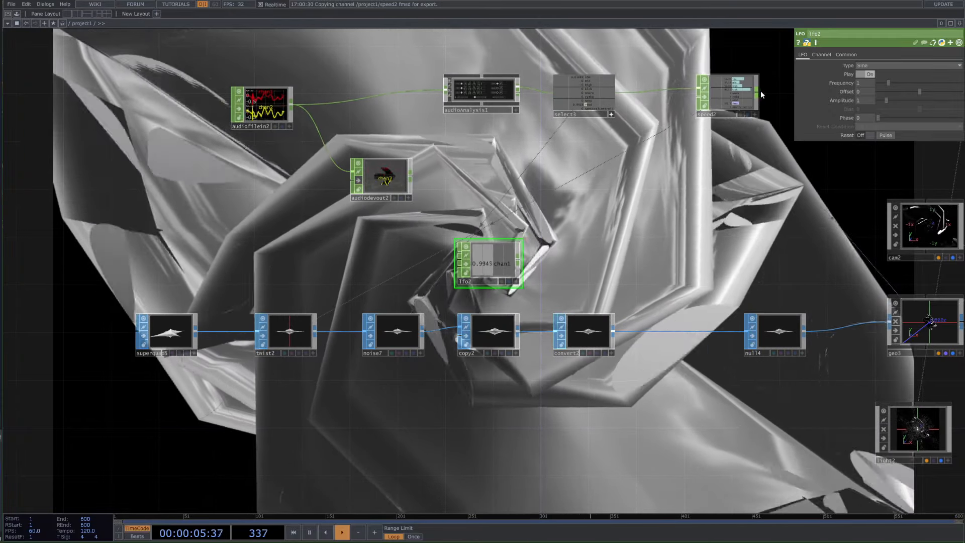
Step: Try feeding the output of speed2 into the input of lfo2
left_click_drag(758, 91, 491, 272)
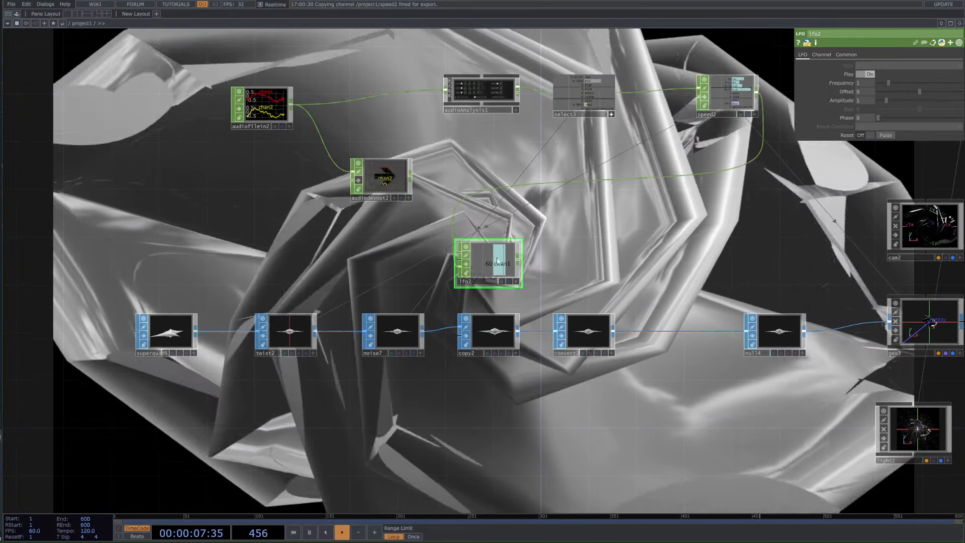
scroll(497, 261, "up", 5)
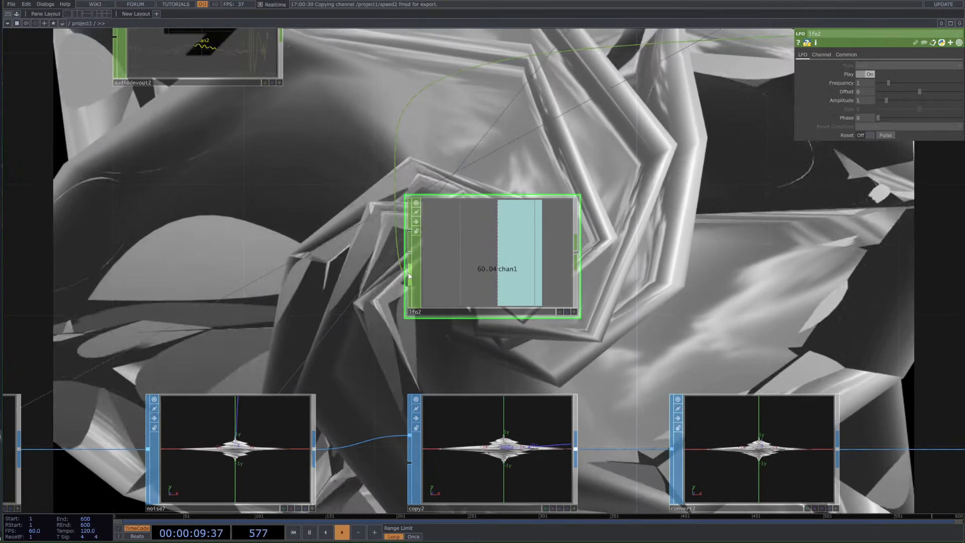
scroll(490, 287, "down", 5)
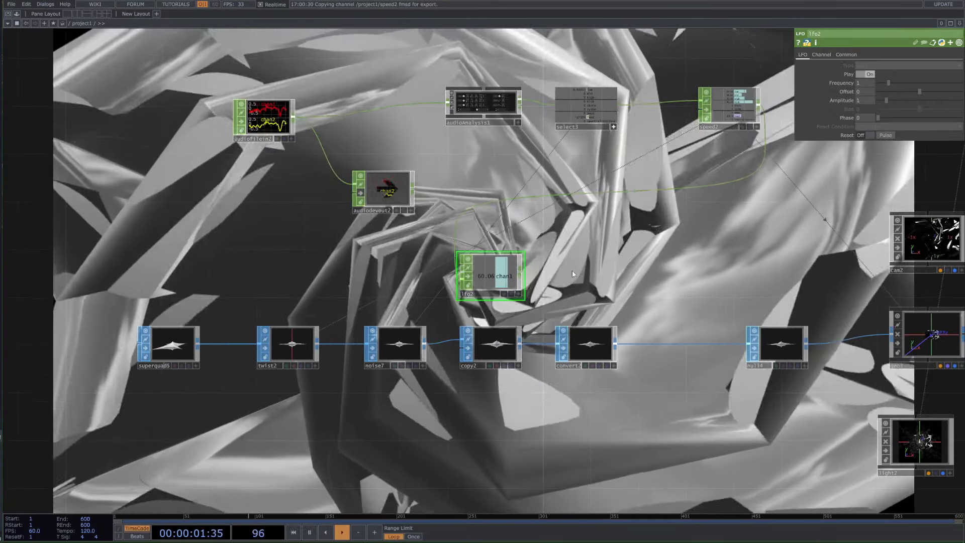
Step: Drive the Strength parameter of twist2 with the chan1 channel of lfo2
left_click(518, 294)
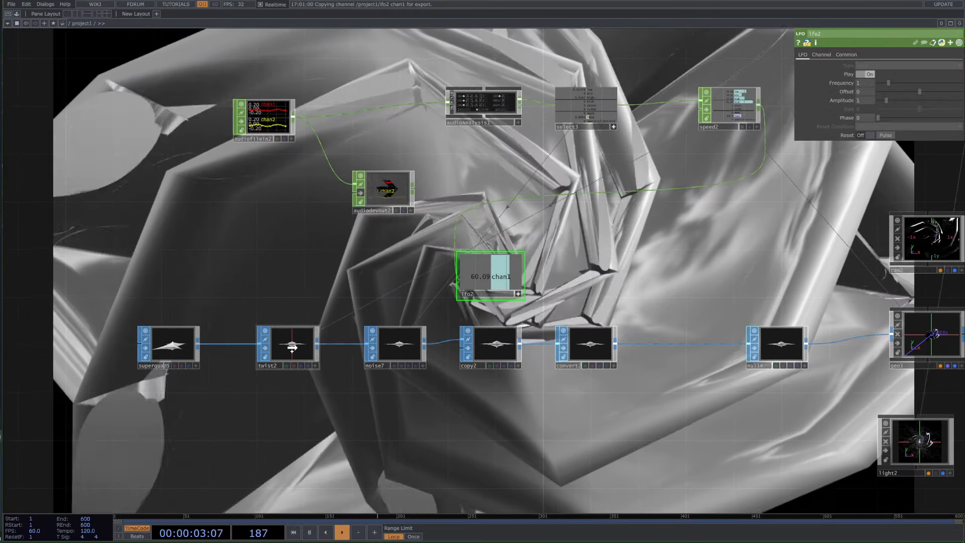
left_click(292, 347)
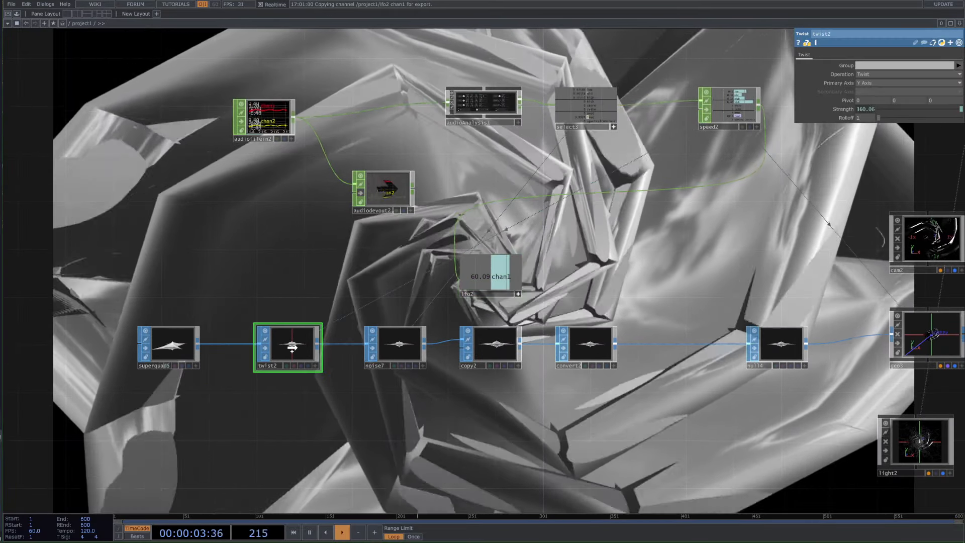
left_click_drag(868, 112, 868, 111)
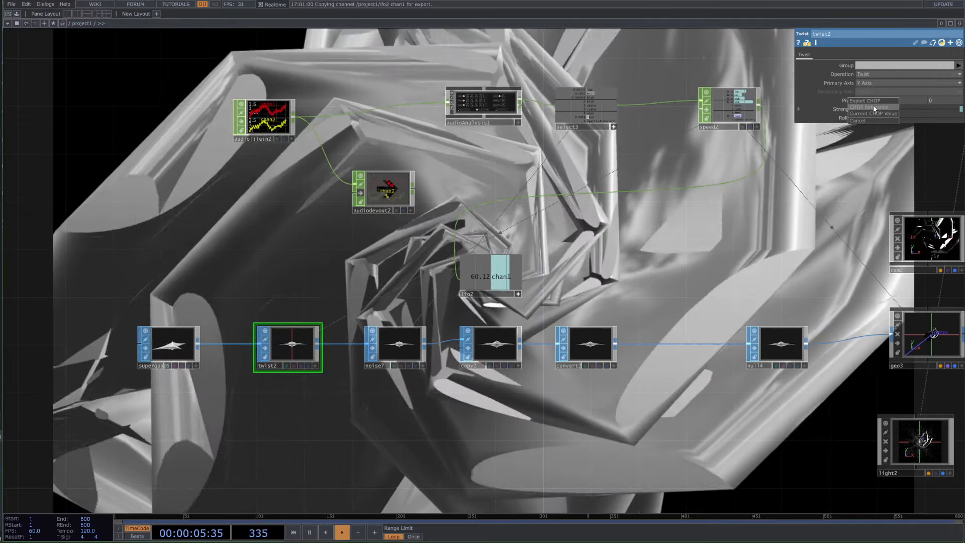
left_click(874, 104)
Step: Try an Amplitude of 100 and then 10 on lfo2, and raise its Frequency to 8
left_click(512, 286)
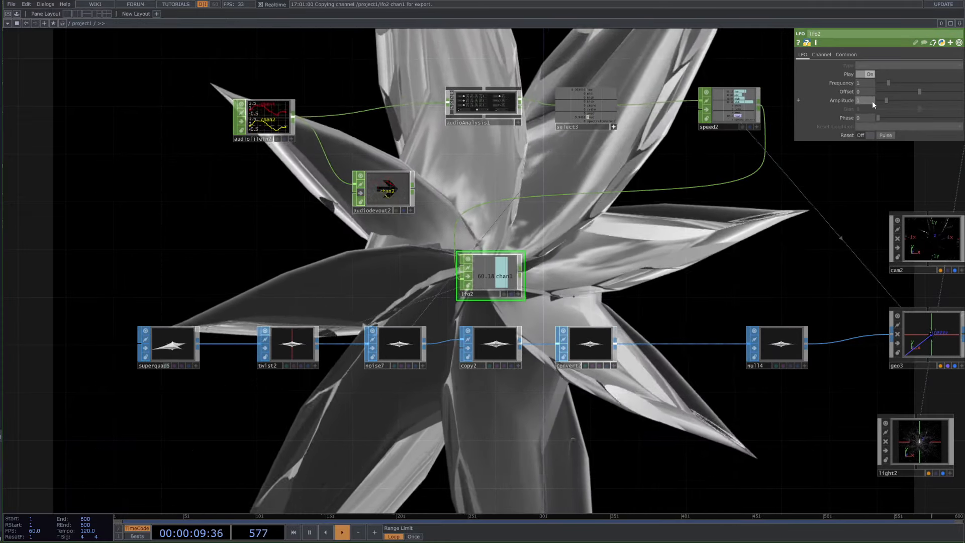
type("00")
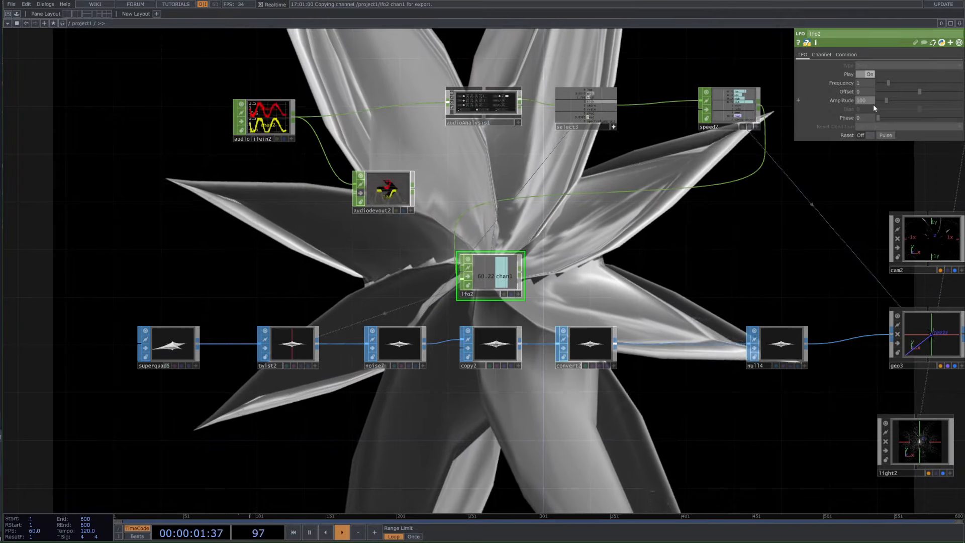
key("Return")
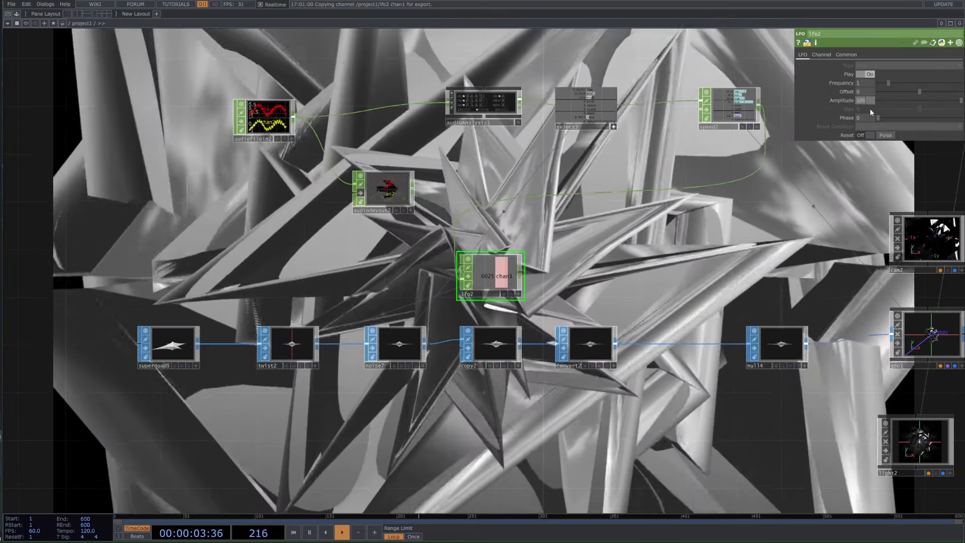
key("BackSpace")
key("Return")
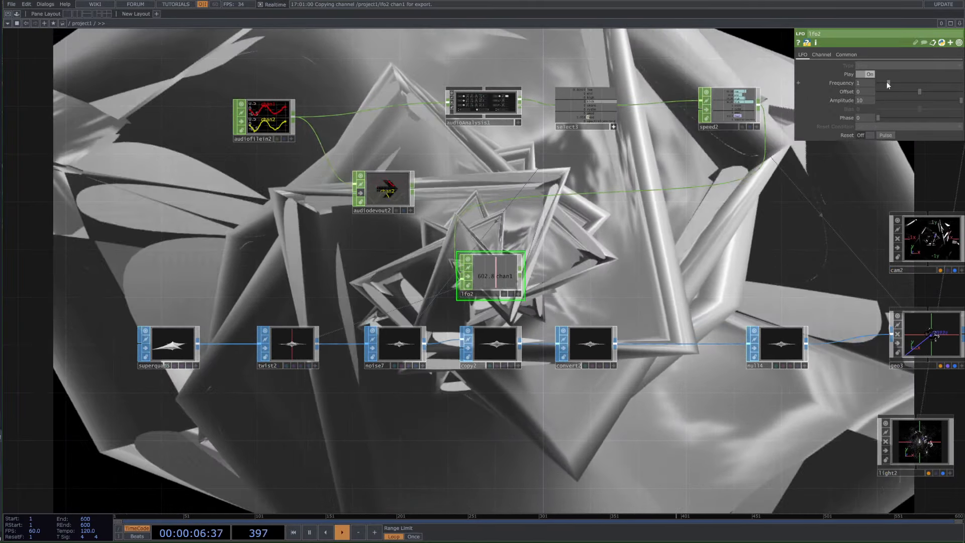
left_click_drag(888, 83, 962, 83)
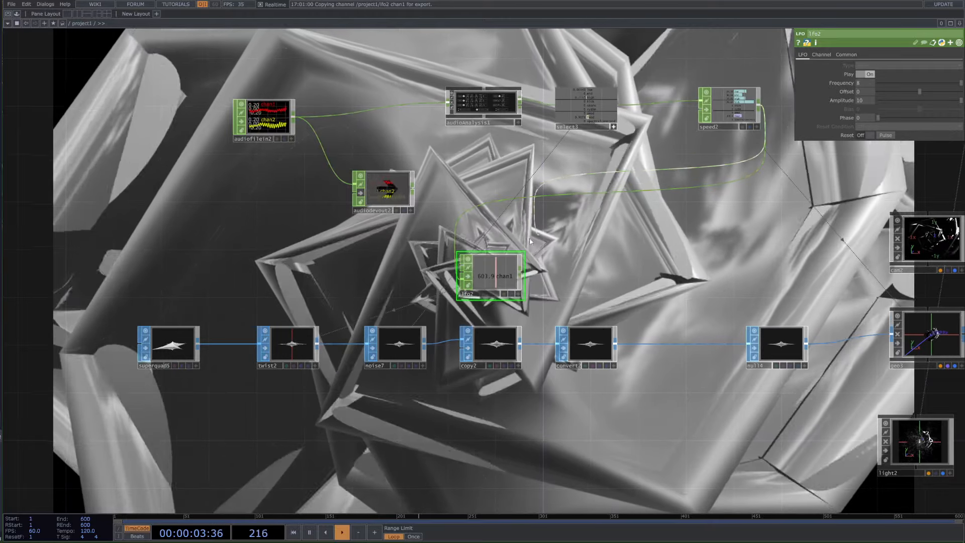
Step: Remove the connections from speed2 to lfo2 and place lfo2 just above noise7
right_click(458, 277)
left_click(473, 297)
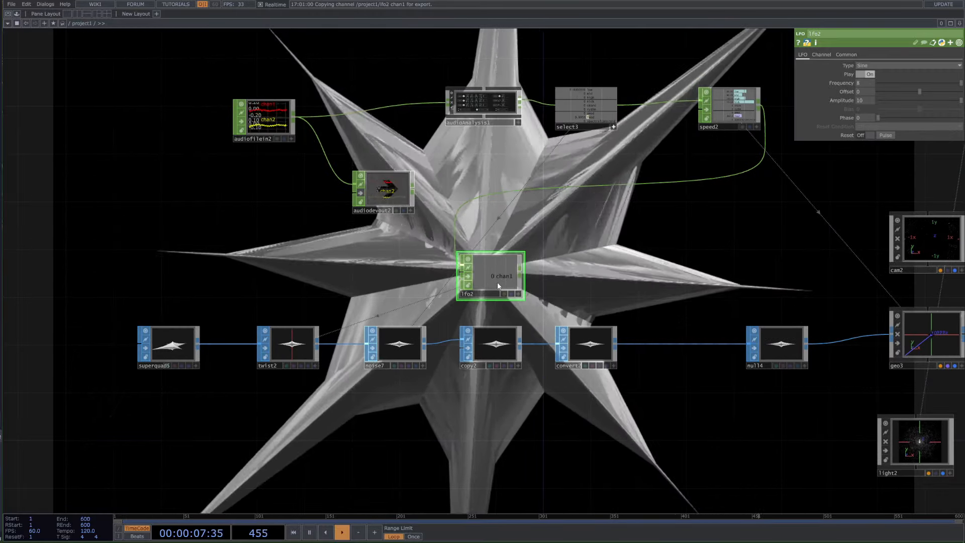
key("ctrl+z")
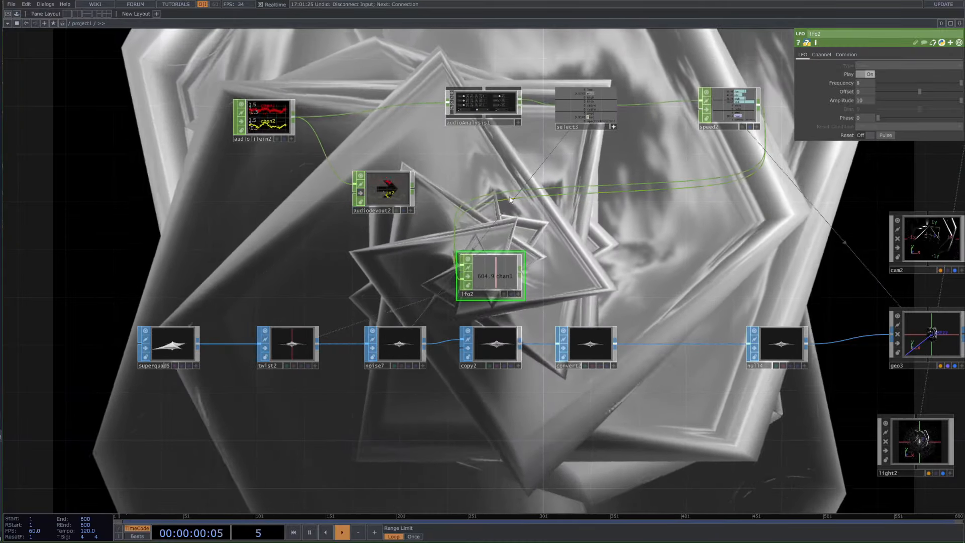
right_click(513, 188)
left_click(533, 221)
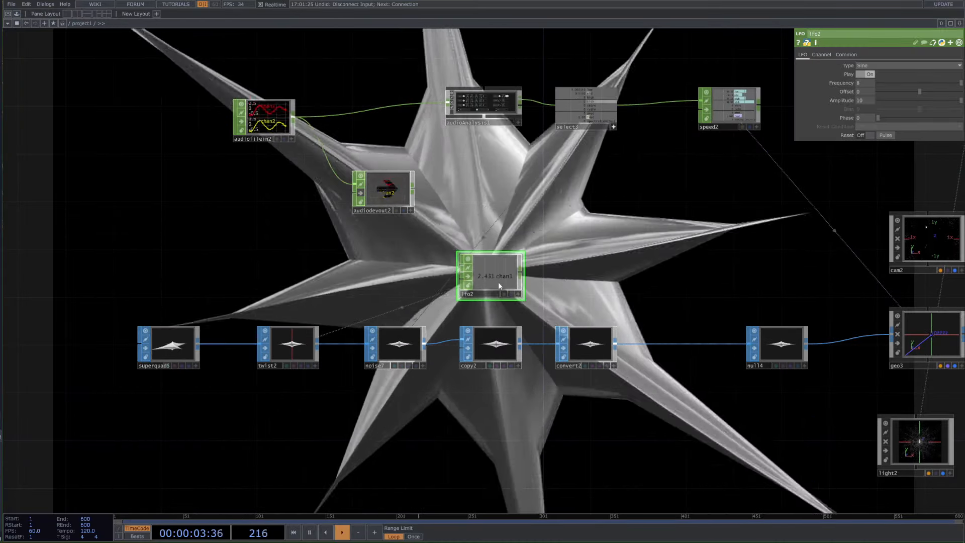
left_click_drag(428, 295, 417, 282)
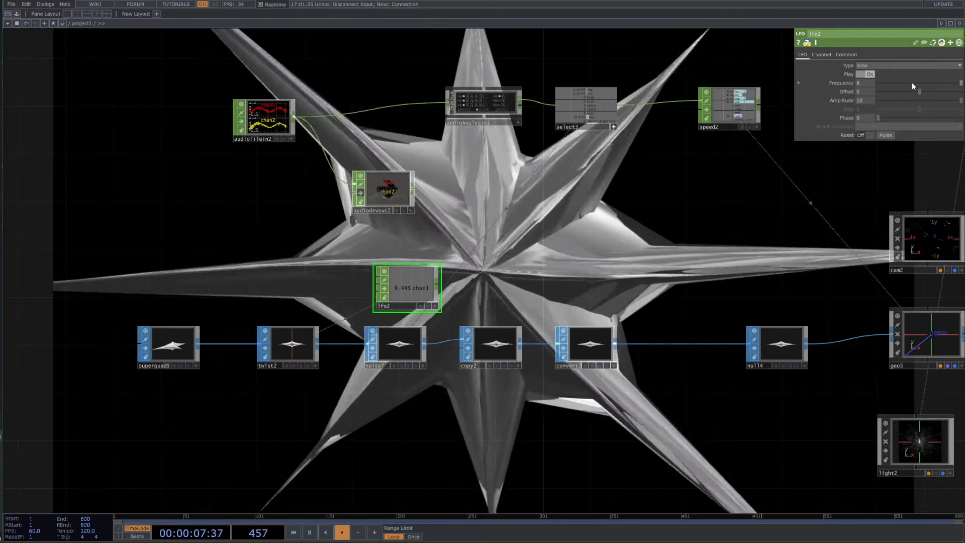
Step: Set the Amplitude of lfo2 to 100 and lower its Frequency to about 0.061
left_click_drag(891, 85, 886, 85)
left_click_drag(706, 223, 875, 167)
middle_click_drag(553, 219, 578, 245)
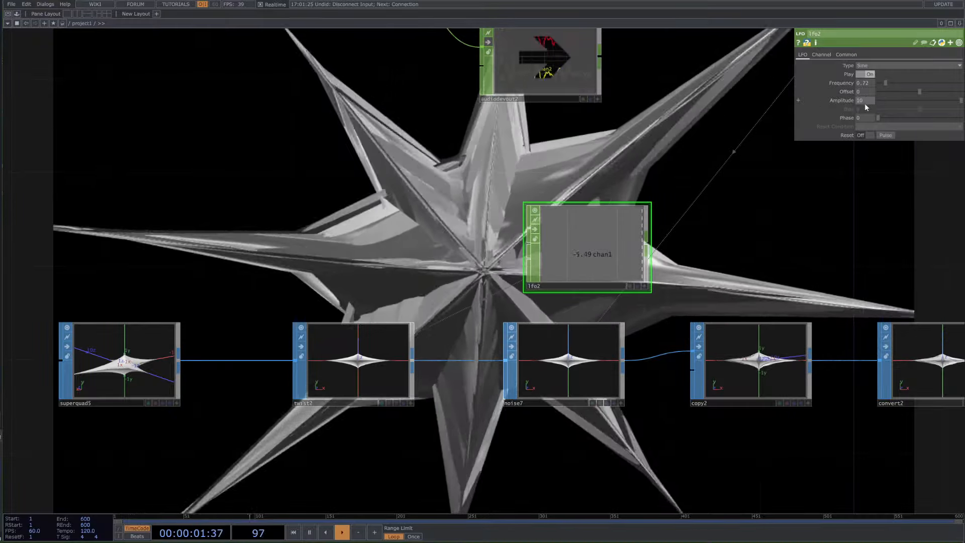
type("0")
key("Return")
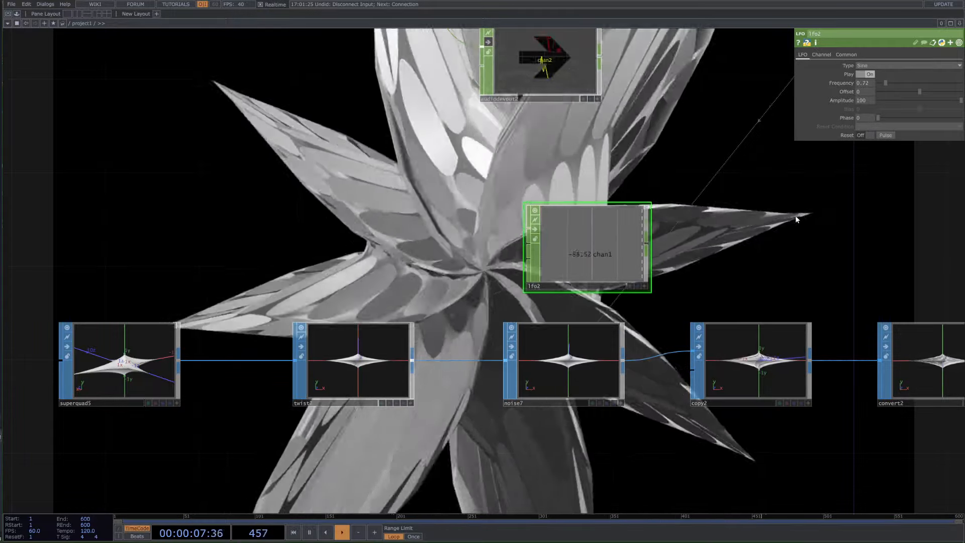
left_click_drag(887, 83, 880, 83)
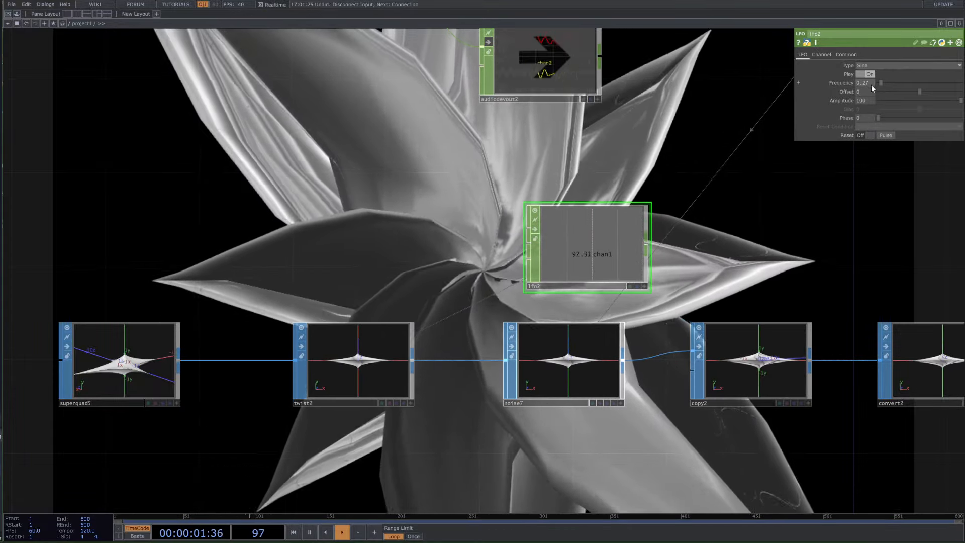
mouse_move(870, 84)
middle_mouse_down()
mouse_move(868, 100)
mouse_move(869, 85)
mouse_move(862, 89)
middle_mouse_up()
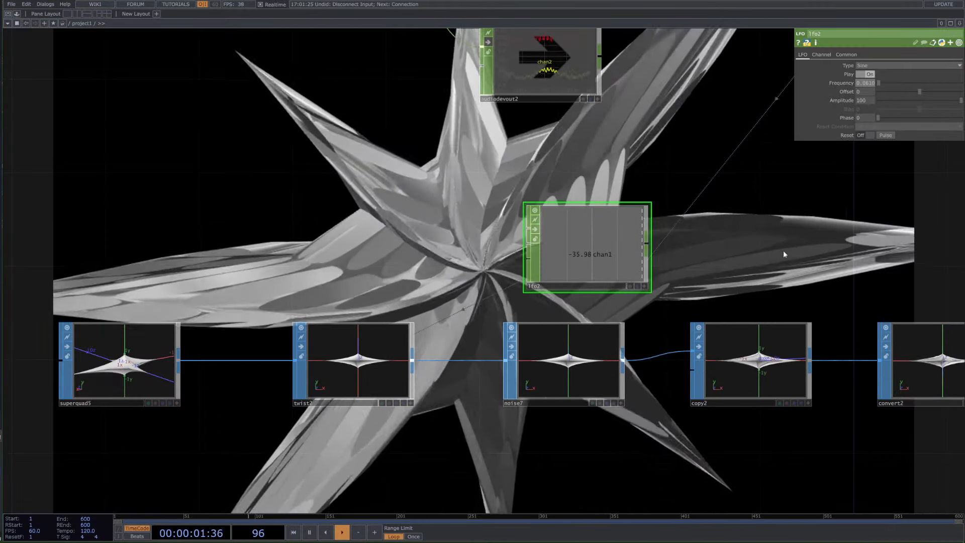
Step: Examine the complete project network, from the lower star chain to the operators of the upper network
left_click_drag(924, 299, 596, 300)
scroll(583, 305, "down", 6)
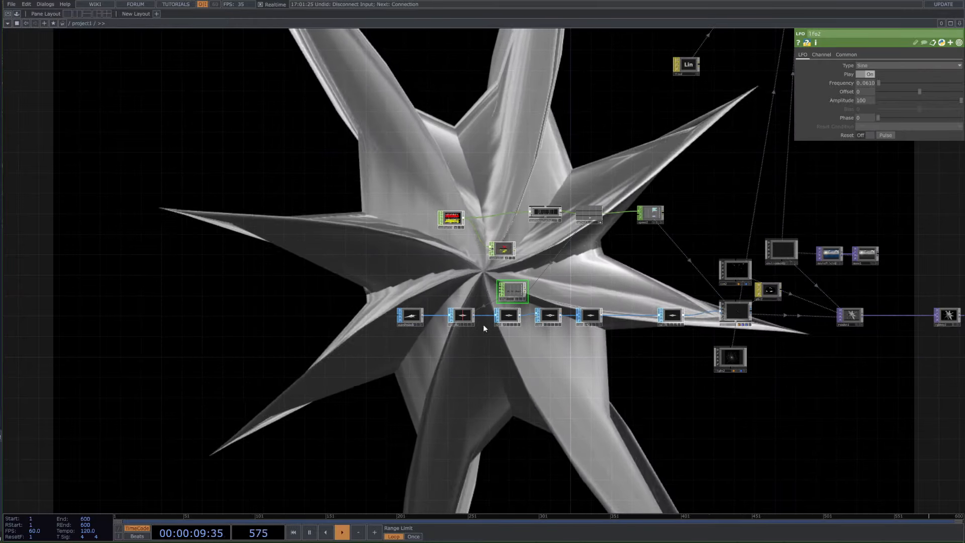
left_click_drag(816, 355, 641, 395)
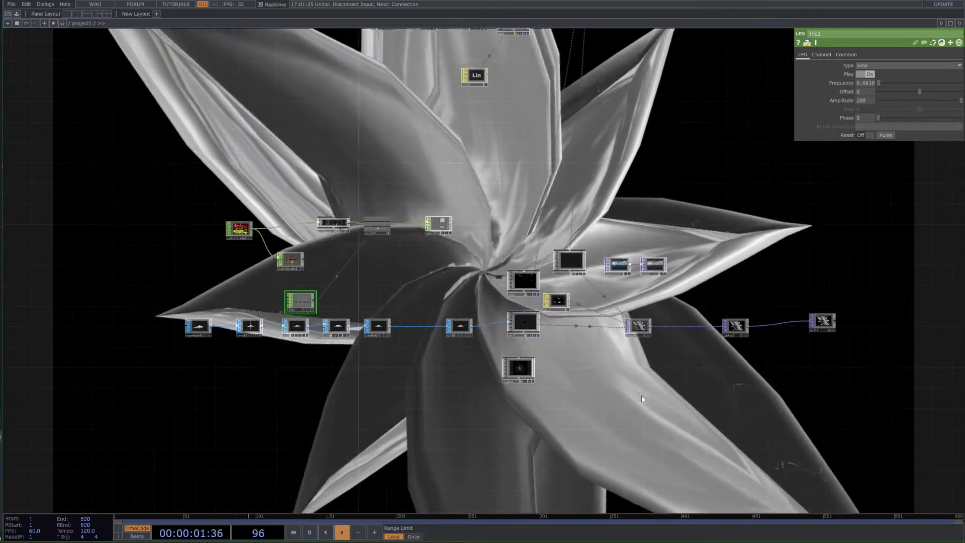
scroll(641, 395, "down", 5)
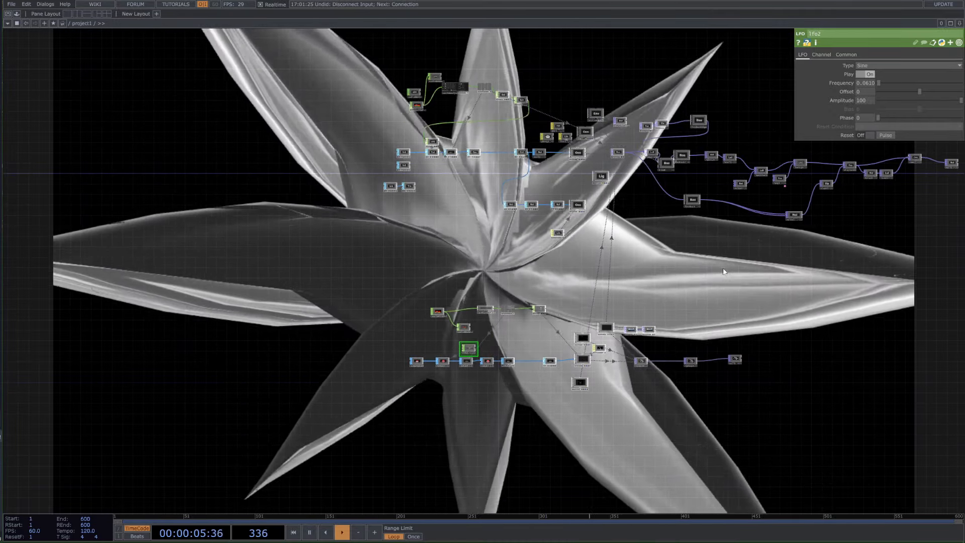
left_click_drag(726, 270, 652, 269)
scroll(613, 121, "up", 1)
scroll(613, 121, "up", 2)
left_click_drag(659, 129, 555, 204)
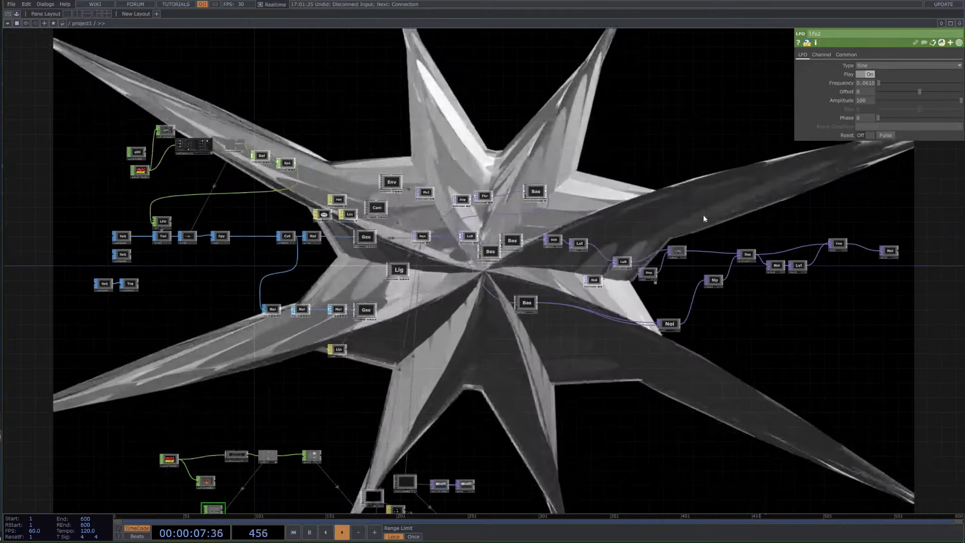
Step: Duplicate the upper effects chain, from lumablur2 to its final Null, and place the copy below, beside the lower star chain
left_click_drag(659, 216, 484, 231)
scroll(482, 233, "down", 3)
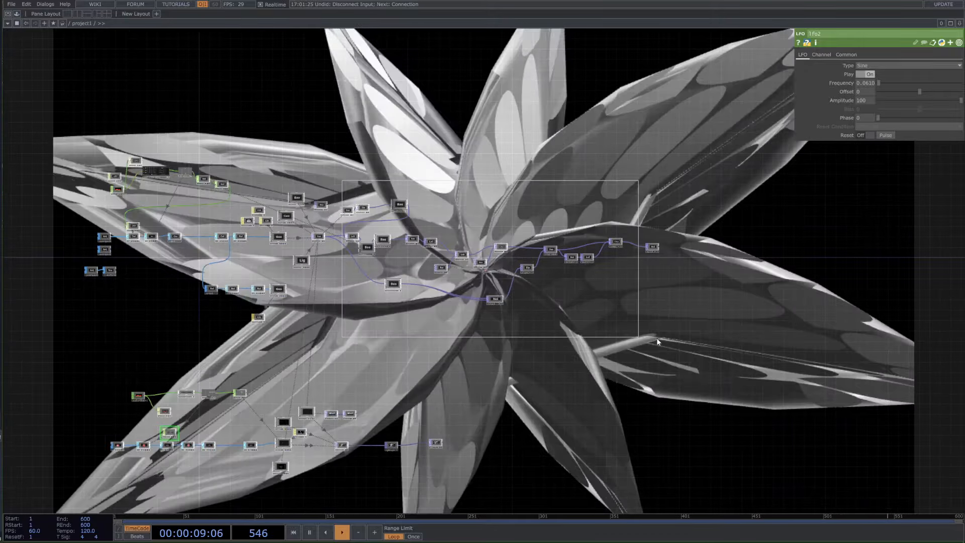
left_click(352, 236)
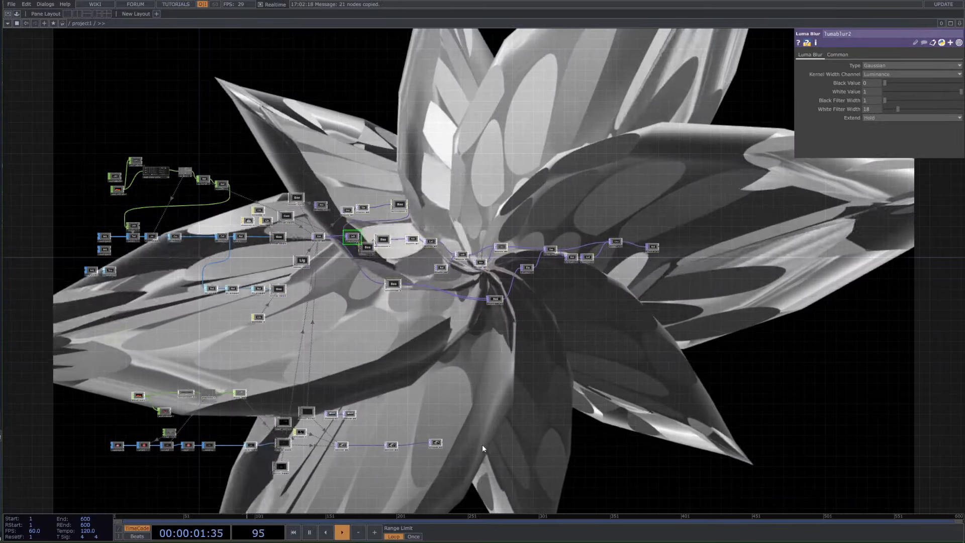
key("ctrl+v")
left_click_drag(526, 384, 519, 287)
left_click_drag(481, 260, 437, 378)
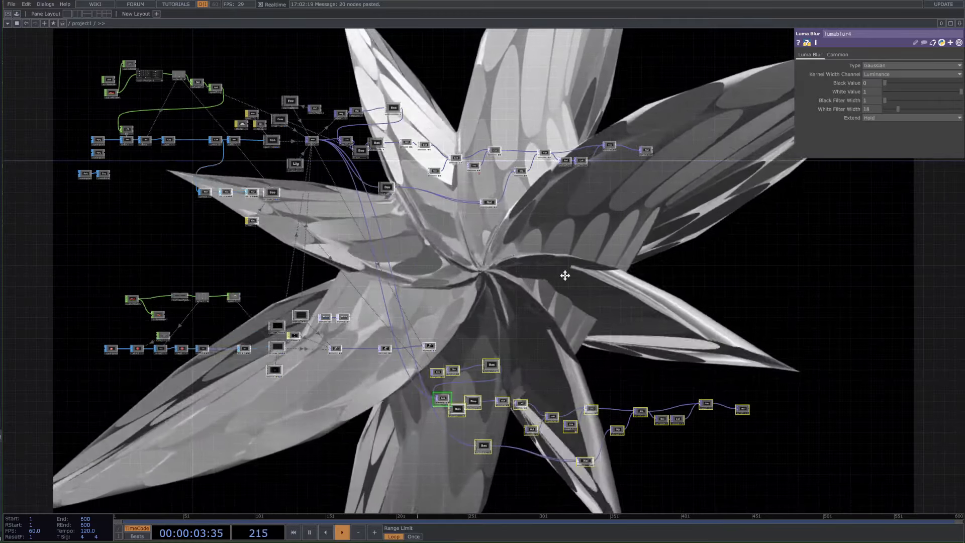
Step: Move rgbkey2 and null5 of the lower chain far to the right, making room for the pasted effects after render2
left_click_drag(565, 276, 734, 239)
scroll(622, 304, "up", 3)
right_click_drag(626, 301, 475, 334)
left_click_drag(493, 232, 236, 170)
scroll(351, 253, "down", 3)
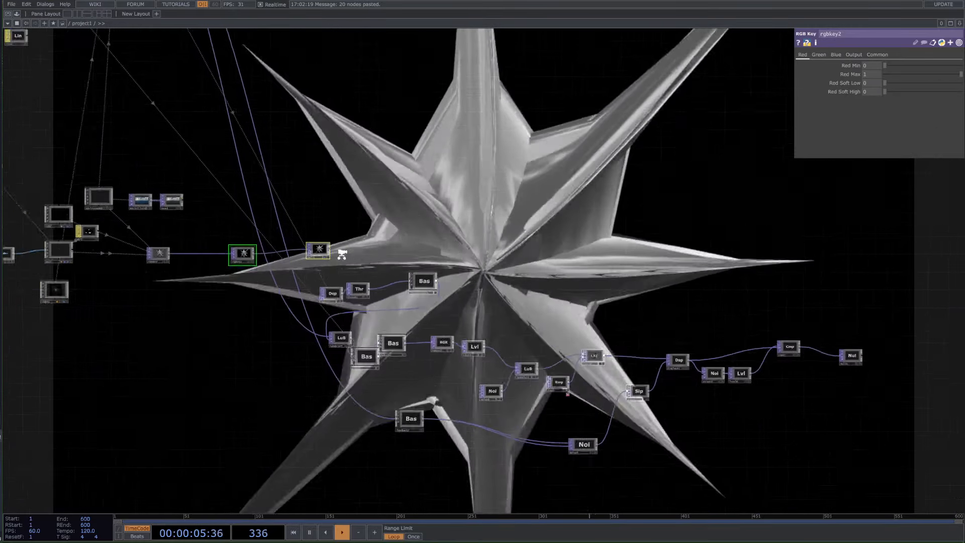
scroll(426, 297, "up", 4)
left_click_drag(448, 319, 635, 295)
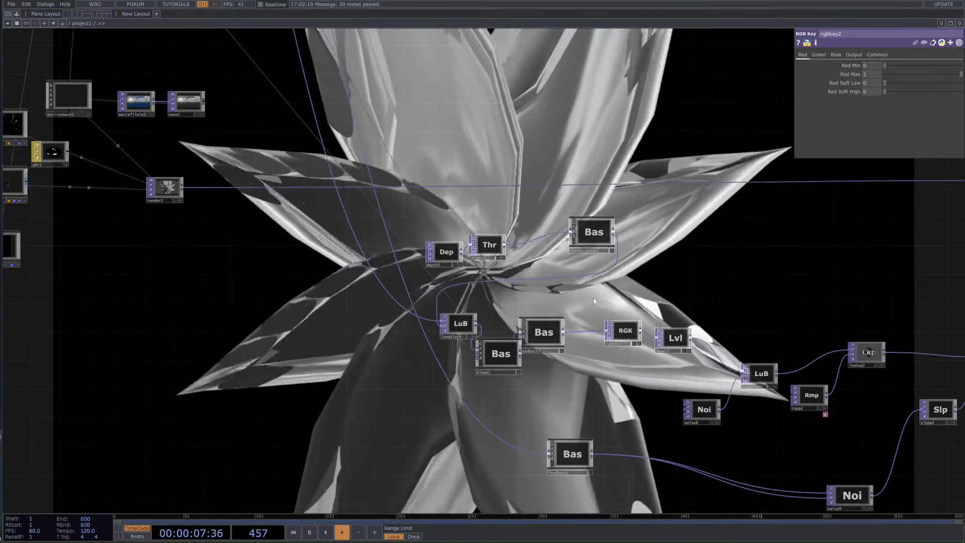
Step: Arrange the pasted Depth, Threshold, feedback edge and bloom operators in the gap between render2 and rgbkey2
scroll(527, 275, "down", 2)
left_click_drag(576, 246, 371, 251)
left_click_drag(481, 310, 450, 239)
left_click_drag(536, 297, 487, 296)
mouse_move(452, 295)
right_mouse_down()
mouse_move(578, 329)
mouse_move(641, 375)
right_mouse_up()
left_click_drag(645, 345, 630, 239)
Step: Delete the Luma Blur and its Noise behind level3, and move lookup2 with its Ramp closer to level3
right_click_drag(653, 250, 587, 282)
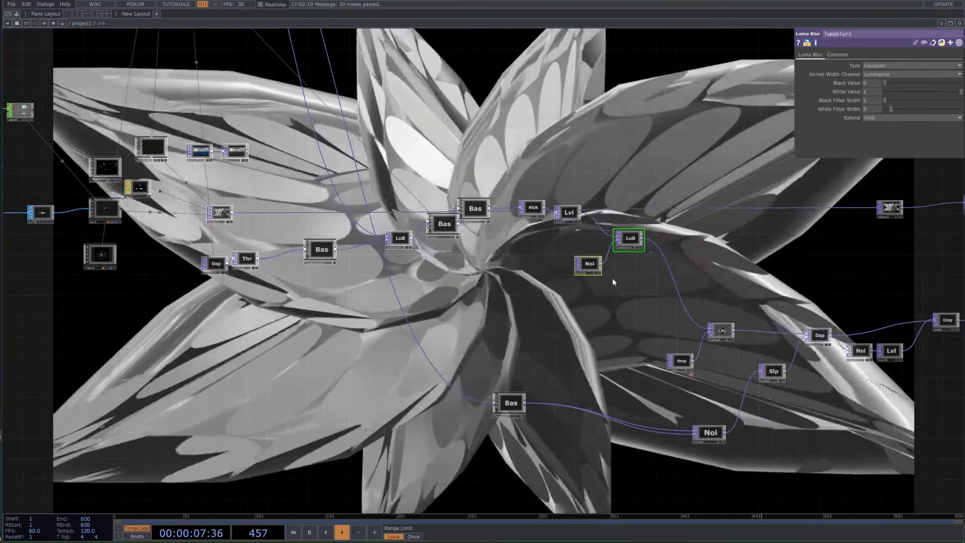
key("Delete")
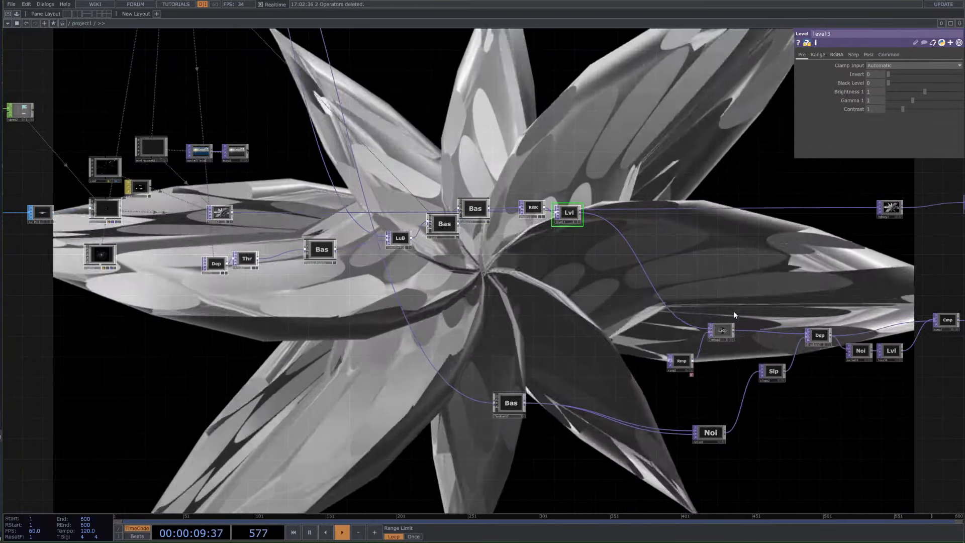
right_click_drag(734, 292, 663, 371)
left_click_drag(722, 331, 691, 254)
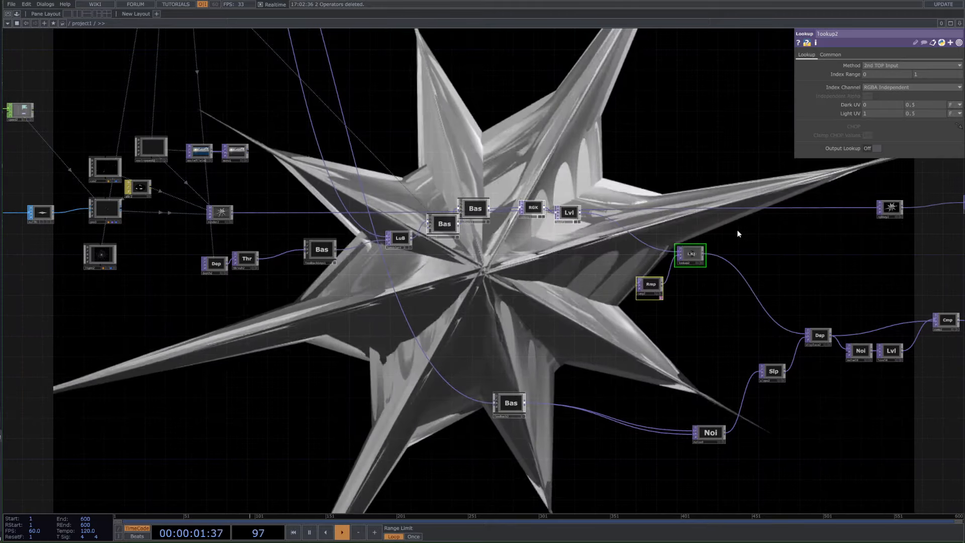
Step: Delete the pasted Displace and Slope operators, along with noise9 and the Base feeding it
left_click_drag(798, 316, 737, 327)
right_click_drag(755, 341, 397, 455)
key("Delete")
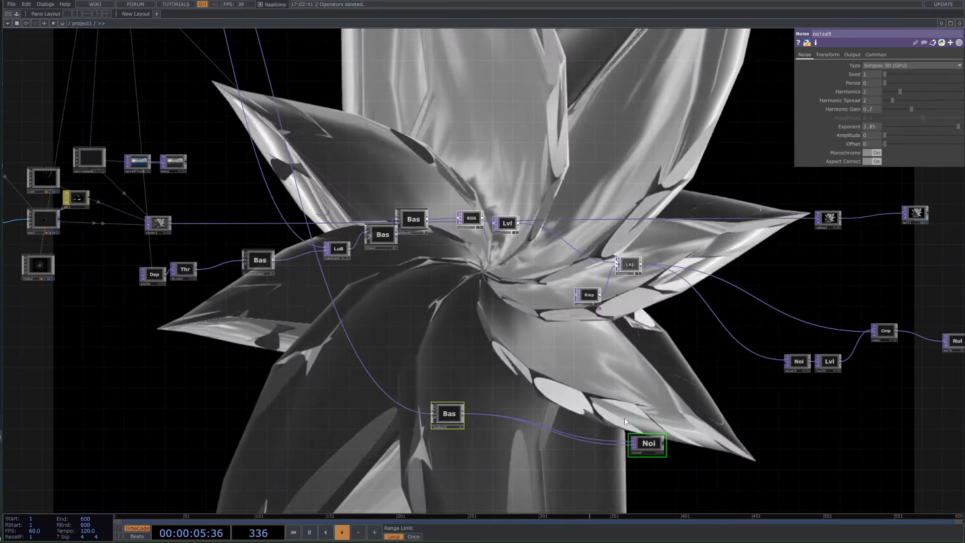
key("Delete")
Step: Gather the pasted Noise, Level, Composite and Null beside lookup2 and connect that Null to the input of rgbkey2
left_click_drag(751, 398, 509, 414)
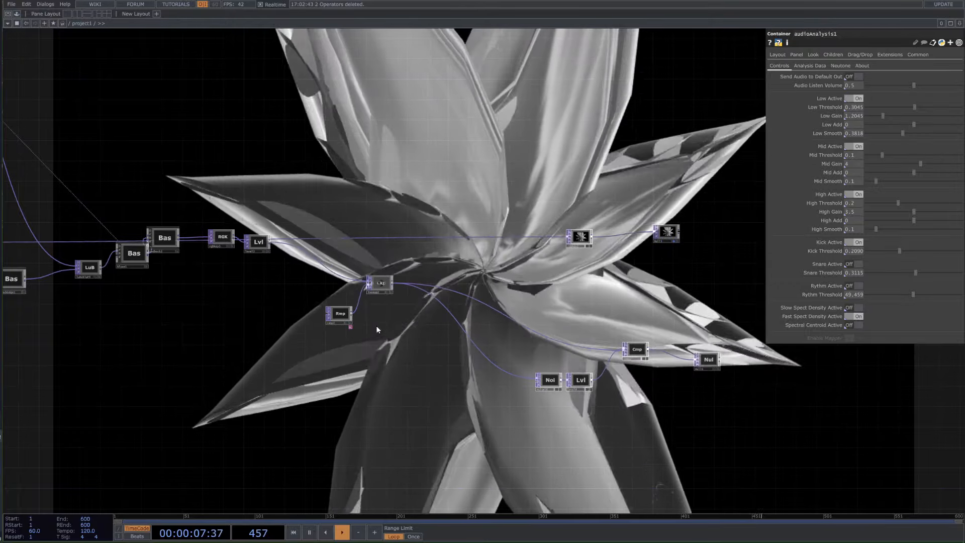
right_click_drag(516, 336, 647, 409)
right_click_drag(737, 337, 518, 424)
left_click_drag(714, 368, 570, 239)
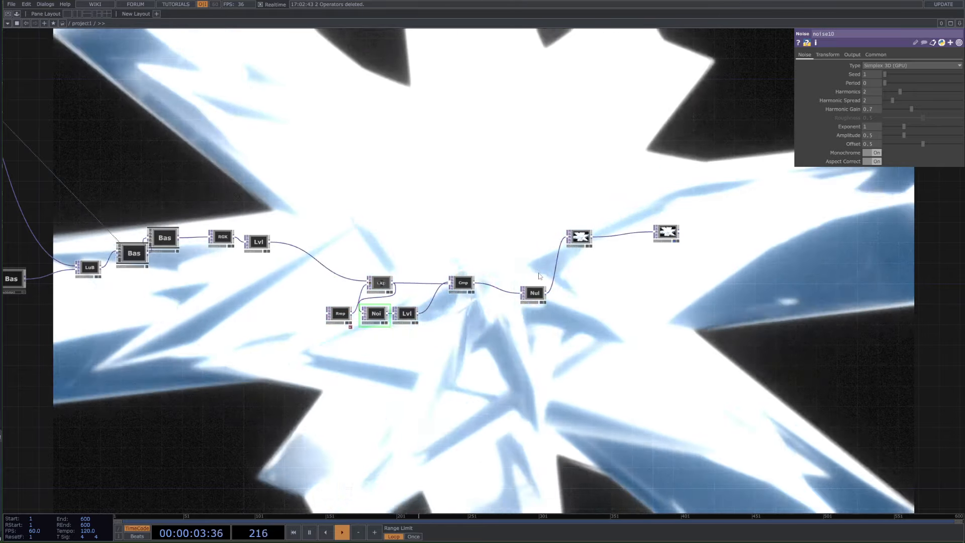
Step: With playback paused, connect render2 to the first input of lumablur4 and turn off the background display of null5
key("space")
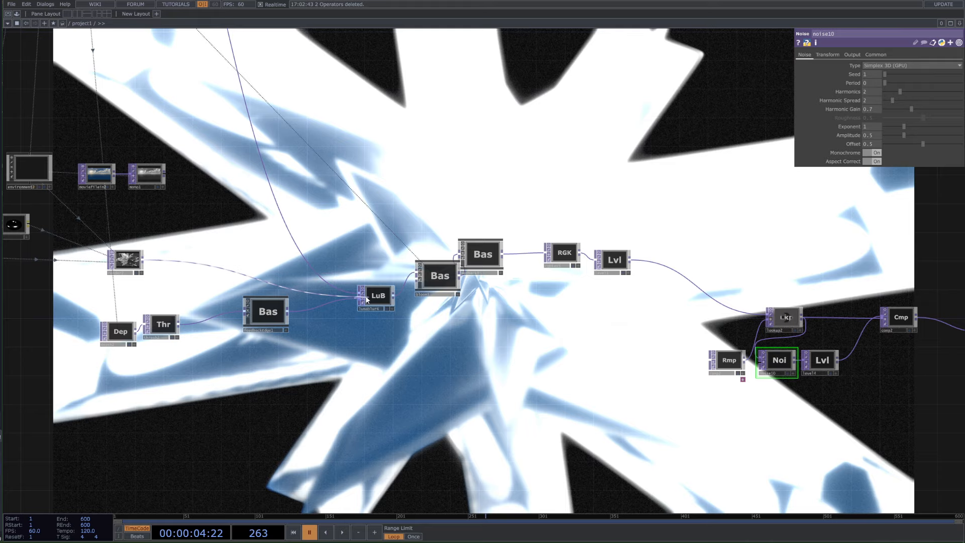
left_click_drag(366, 296, 359, 293)
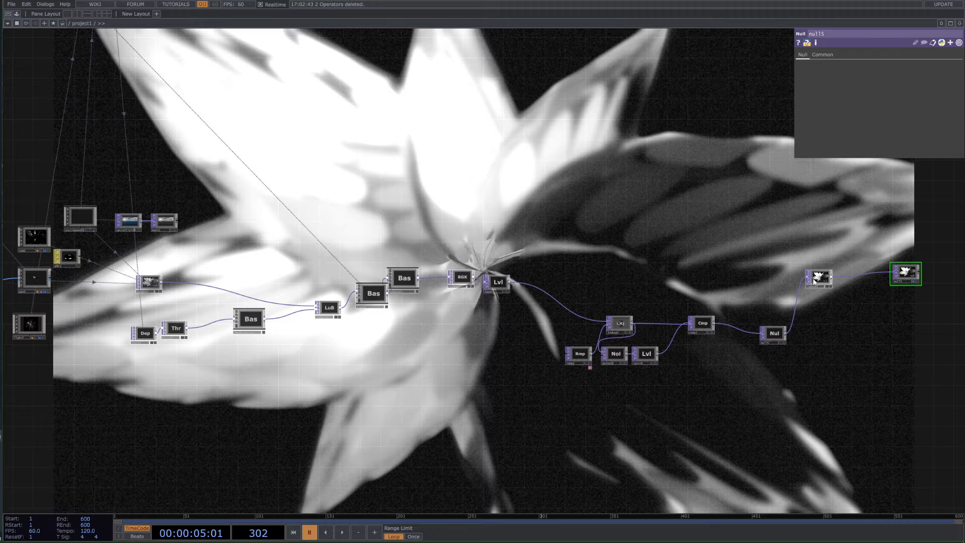
left_click(914, 283)
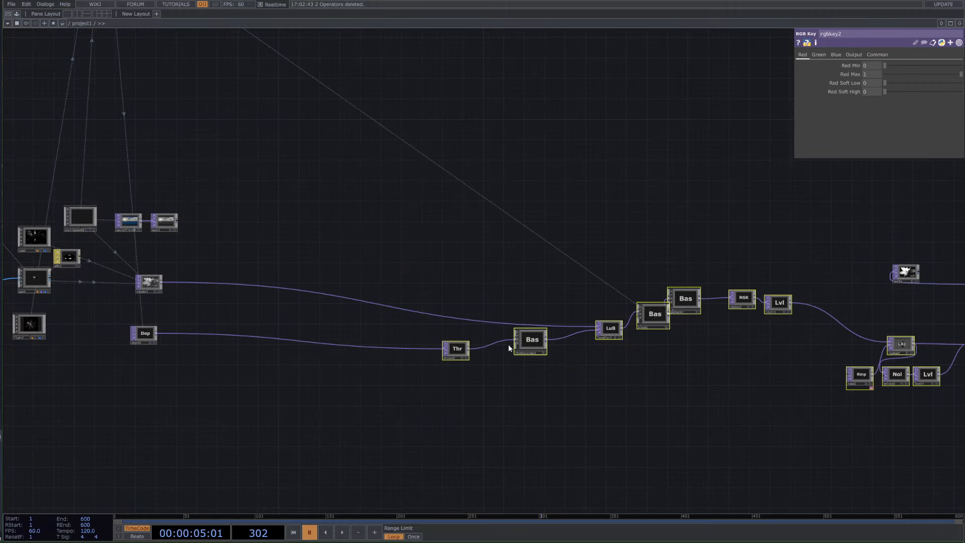
Step: Add a Depth TOP below depth2 that takes its depth from render2
left_click_drag(187, 366, 203, 370)
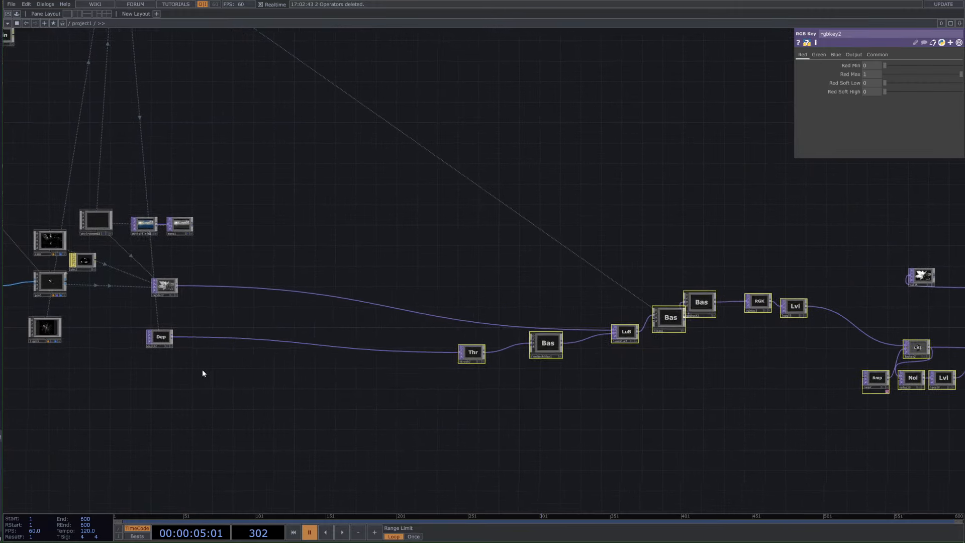
double_click(175, 301)
type("de")
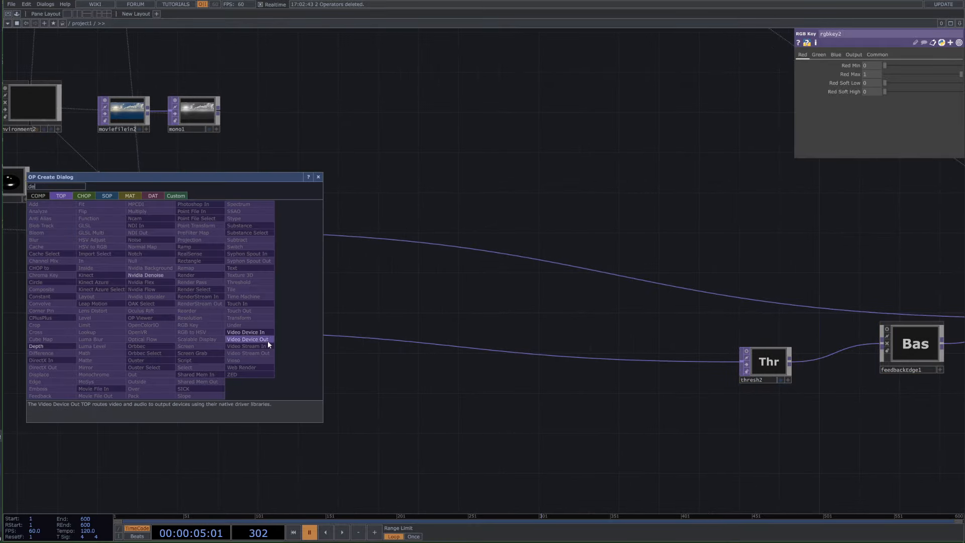
left_click(56, 346)
left_click(214, 404)
left_click(139, 329)
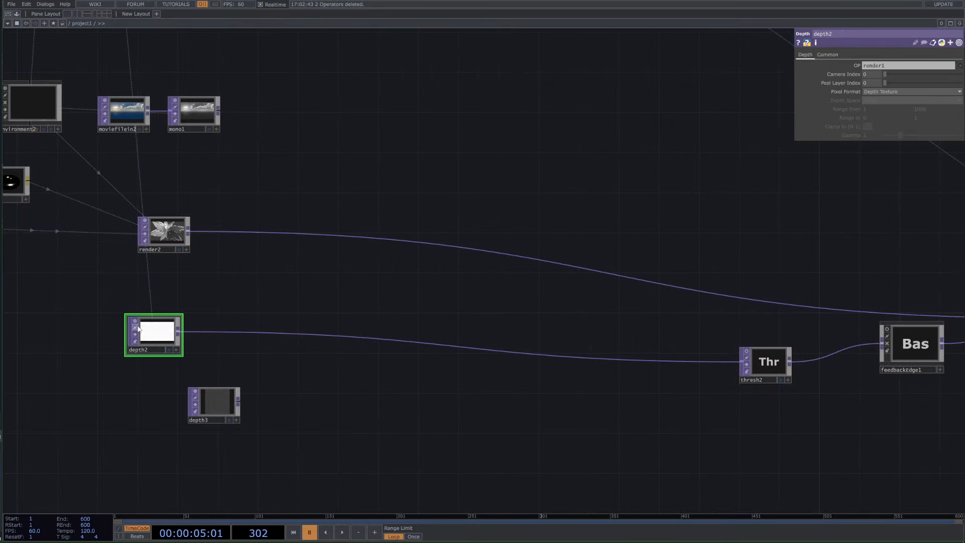
left_click(261, 328)
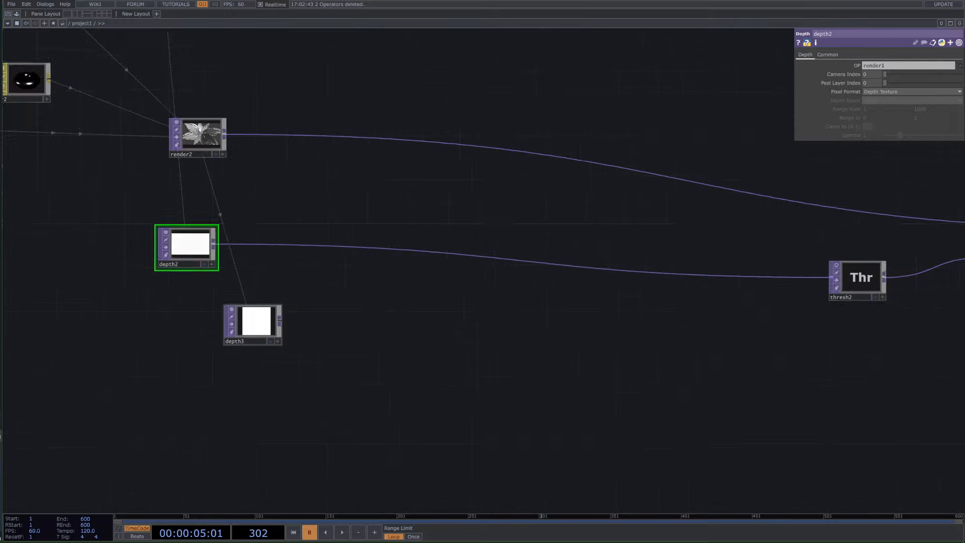
scroll(232, 268, "up", 3)
scroll(232, 268, "up", 2)
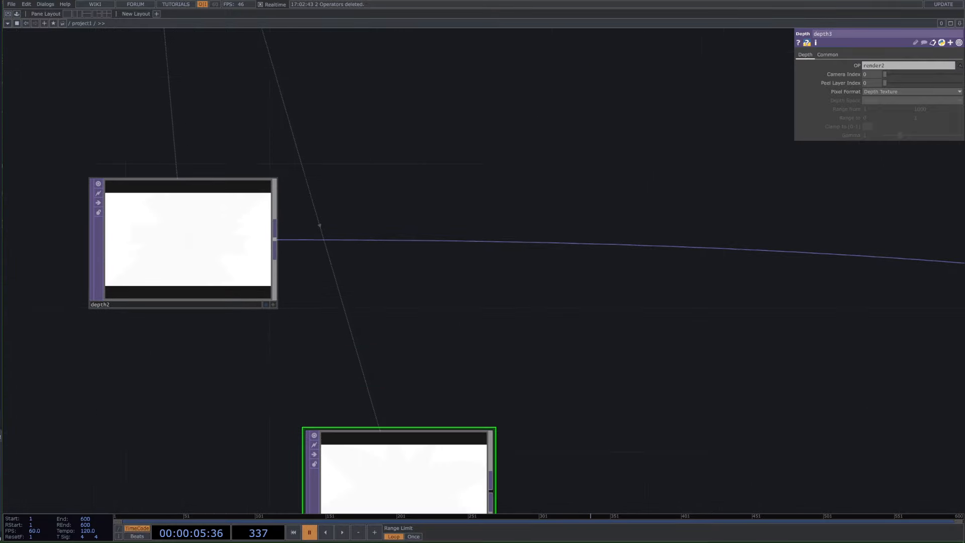
Step: Set the resolution of render2 to 1920 by 1080 and briefly preview its image in the background
scroll(224, 140, "down", 4)
left_click(224, 141)
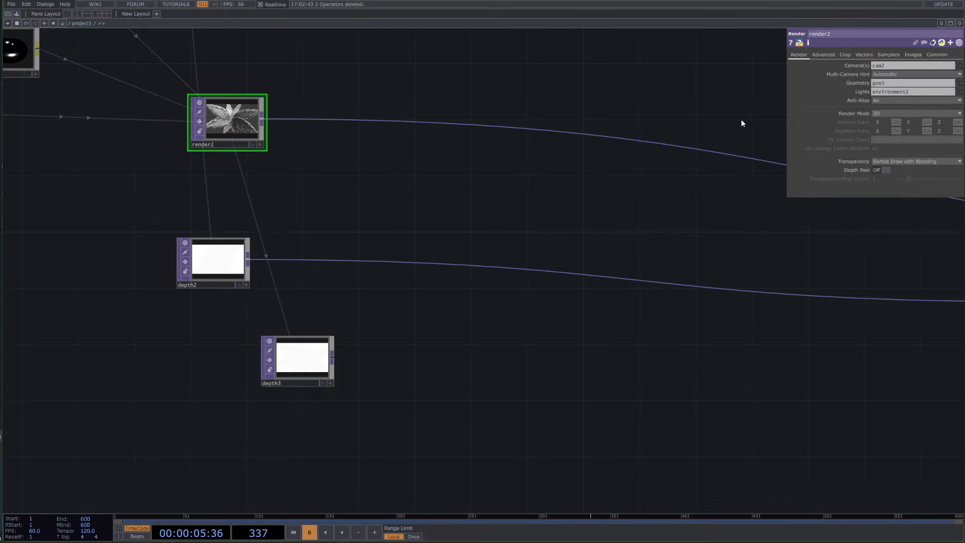
left_click(930, 54)
type("1920")
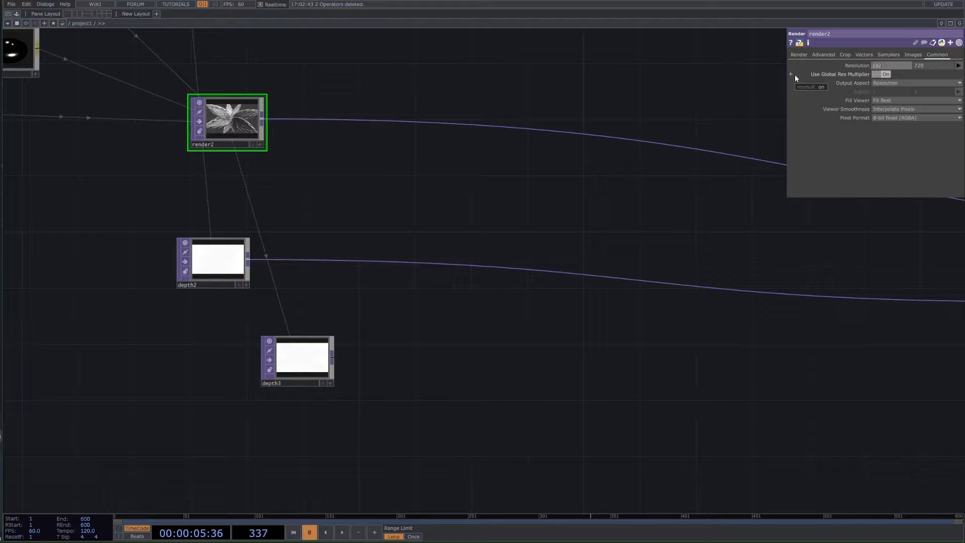
key("Tab")
type("1080")
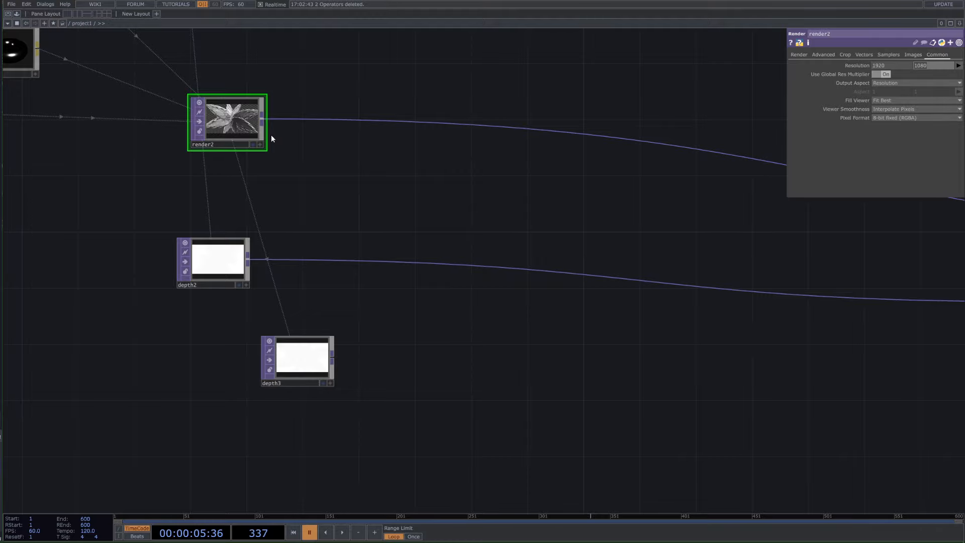
left_click(253, 144)
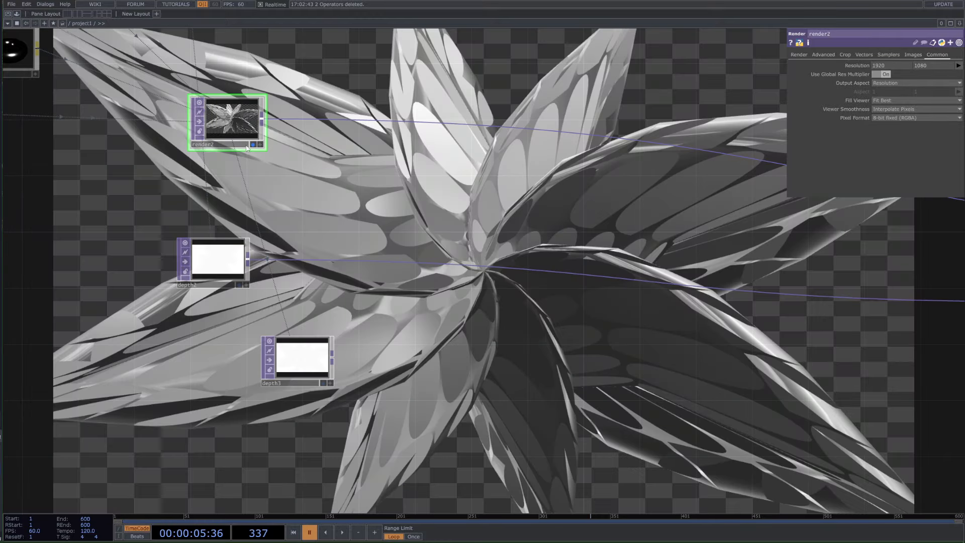
left_click(253, 144)
Step: Add a Threshold TOP connected to the output of depth3 and place it beside it
scroll(422, 352, "down", 4)
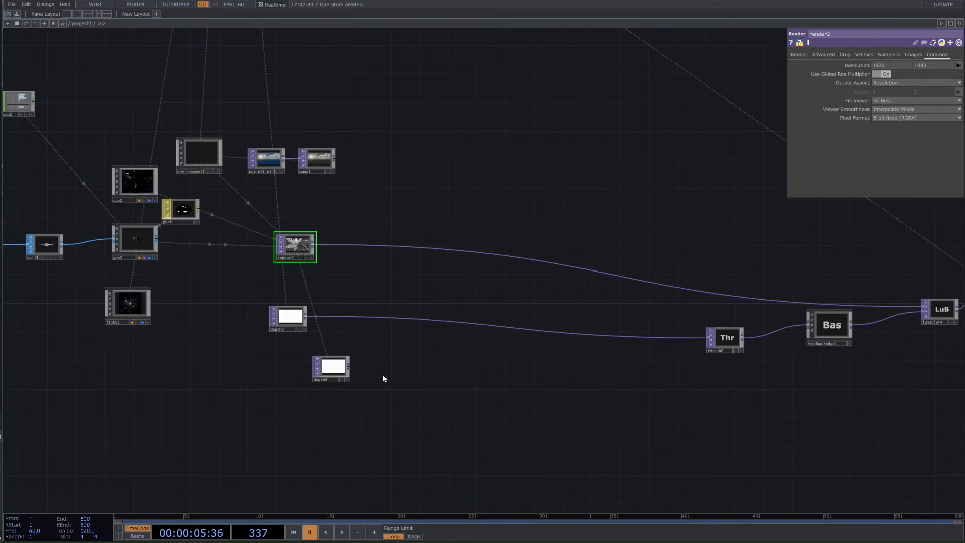
scroll(352, 372, "up", 4)
right_click(343, 358)
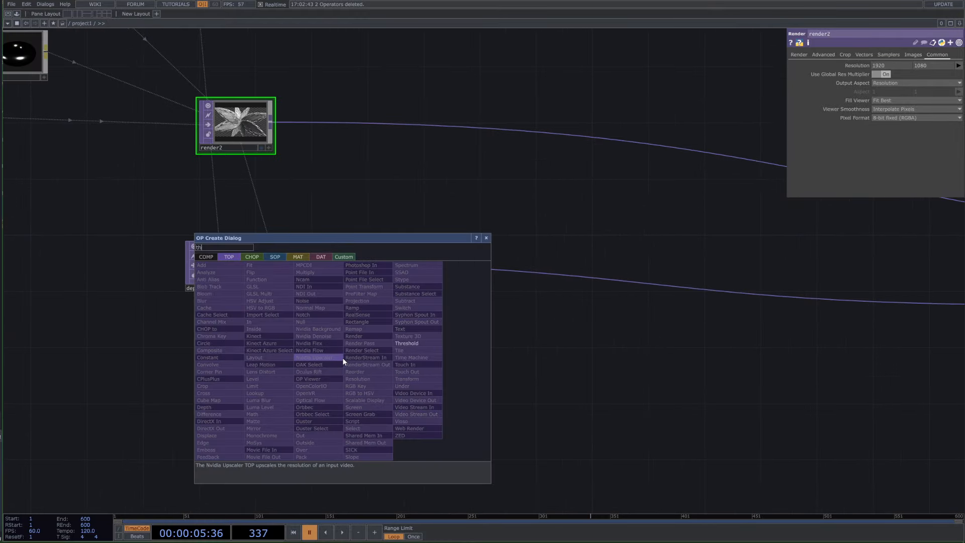
left_click(436, 344)
left_click(405, 365)
left_click_drag(405, 364, 448, 366)
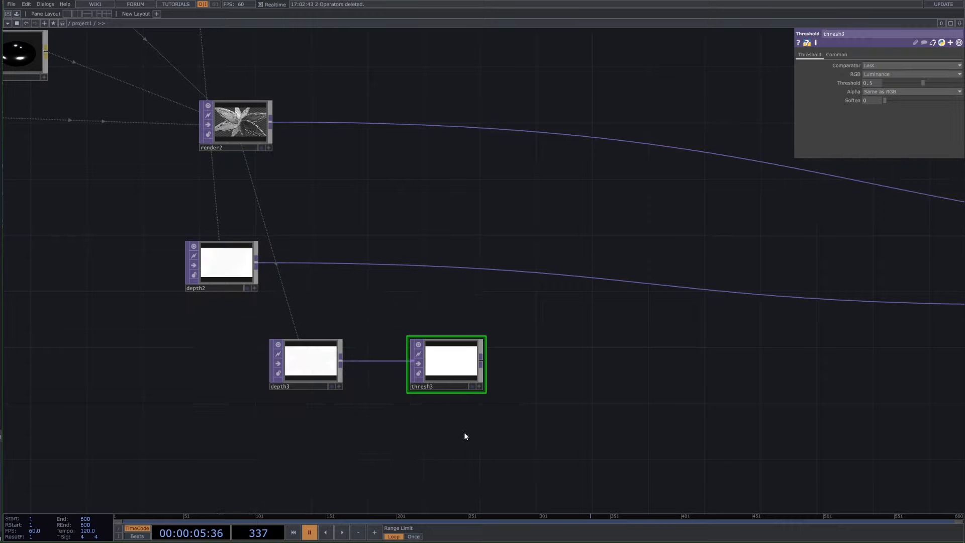
Step: Set the Threshold of thresh3 to 1 so the star is separated from the background
scroll(415, 395, "up", 4)
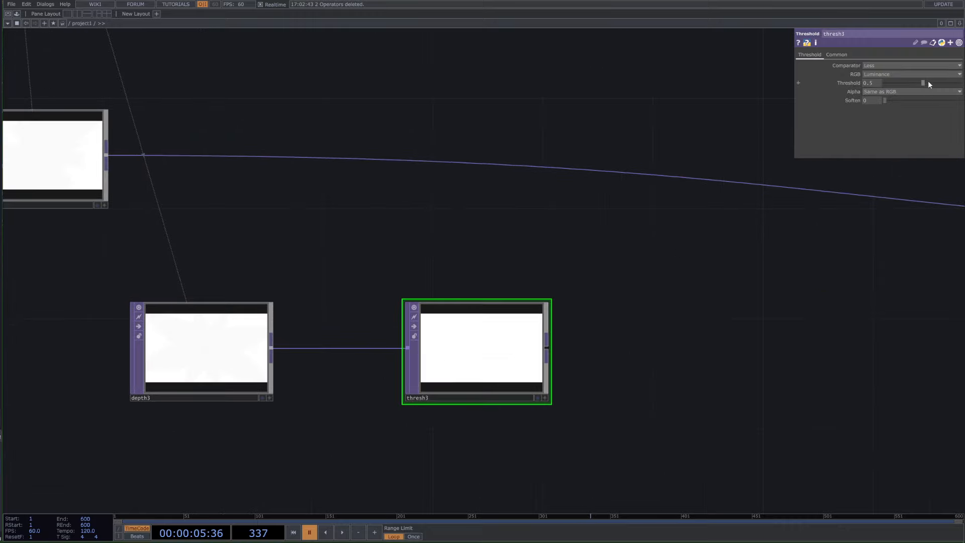
left_click_drag(926, 82, 960, 84)
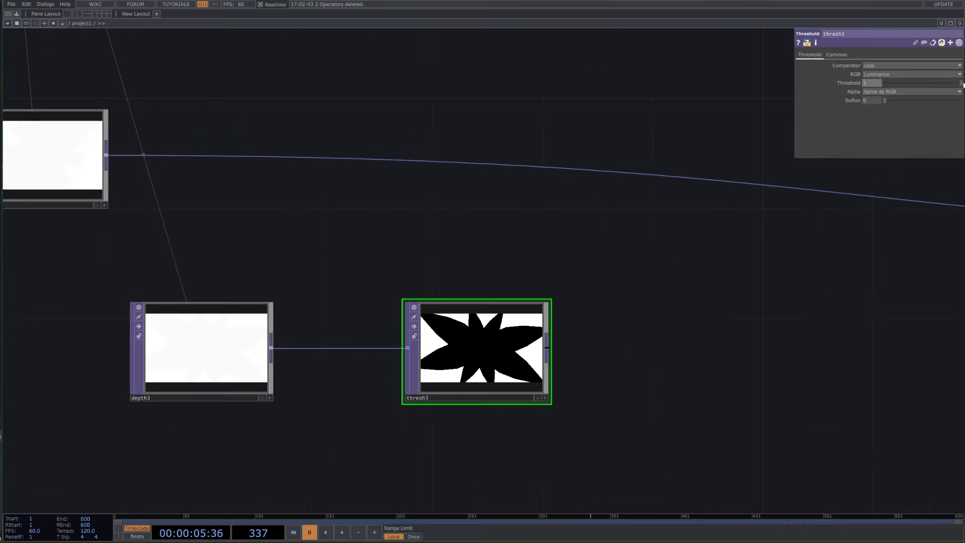
scroll(473, 423, "up", 4)
scroll(593, 433, "down", 8)
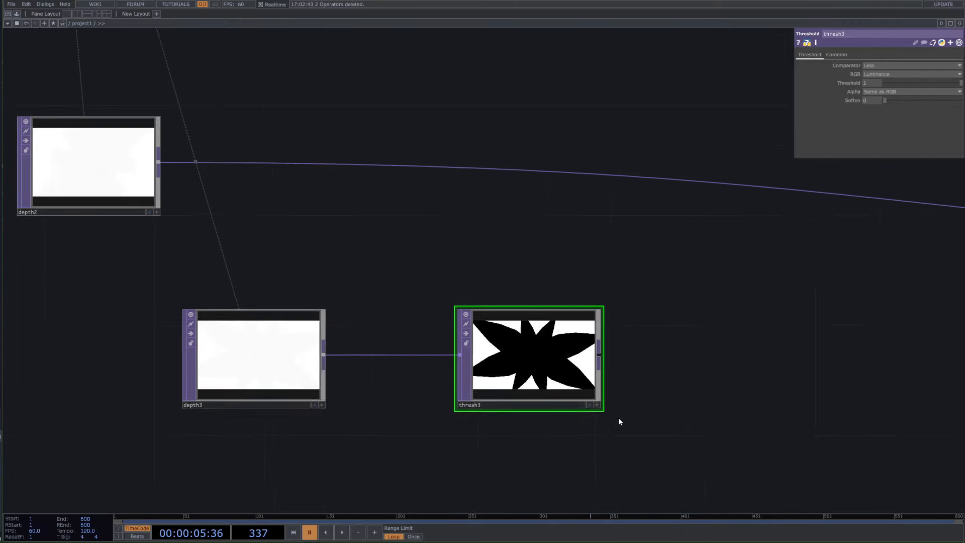
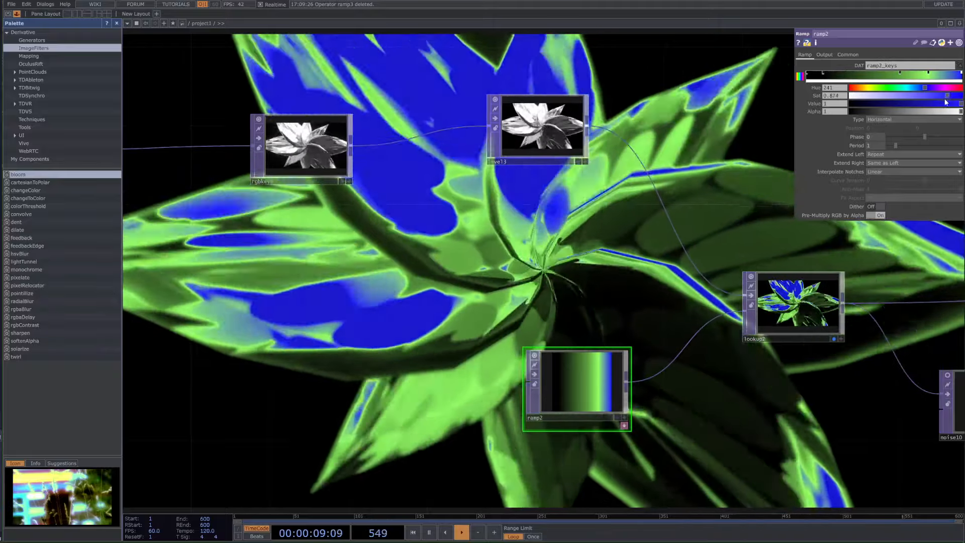
Step: Lower the saturation of ramp2's blue end key to 0.727 and recolour the bright green key turquoise with saturation 0.604
left_click_drag(945, 99, 934, 99)
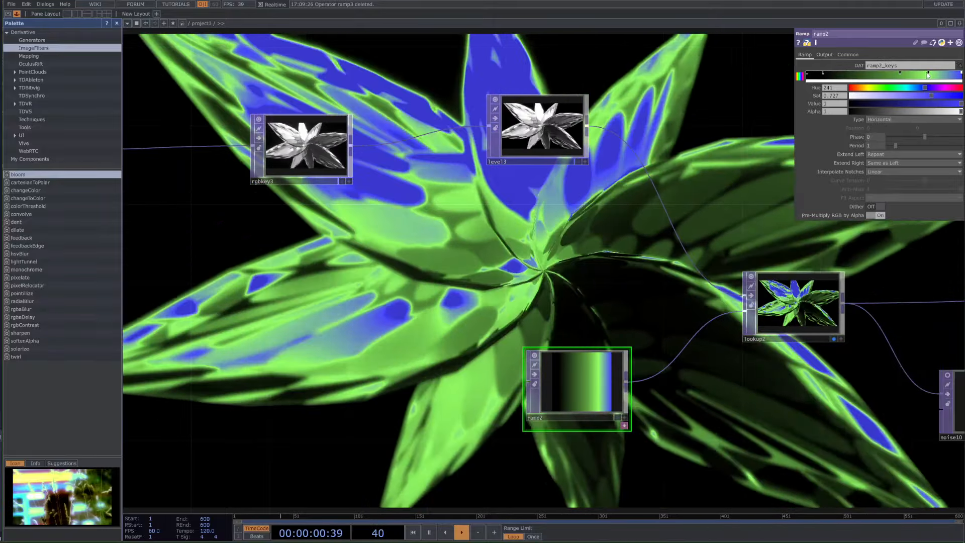
left_click(928, 73)
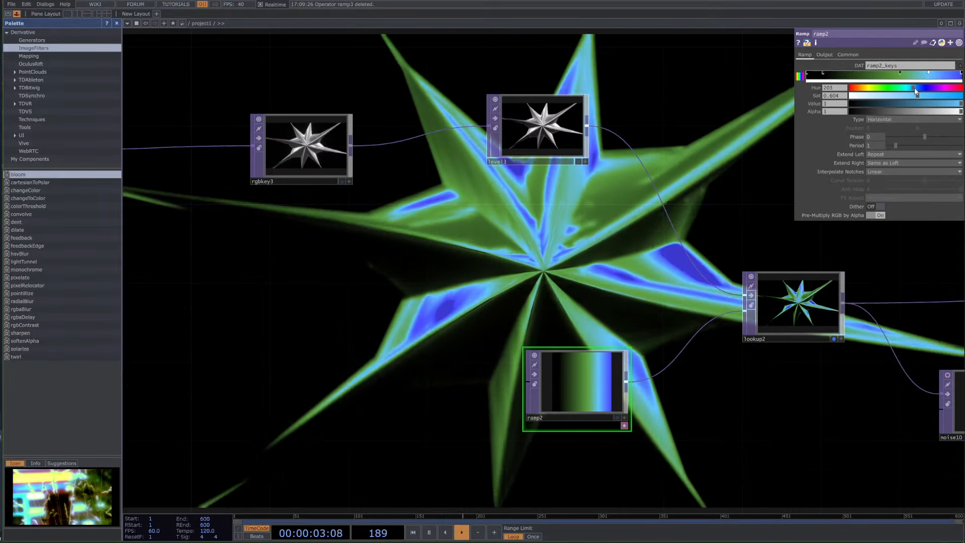
left_click_drag(930, 86, 902, 94)
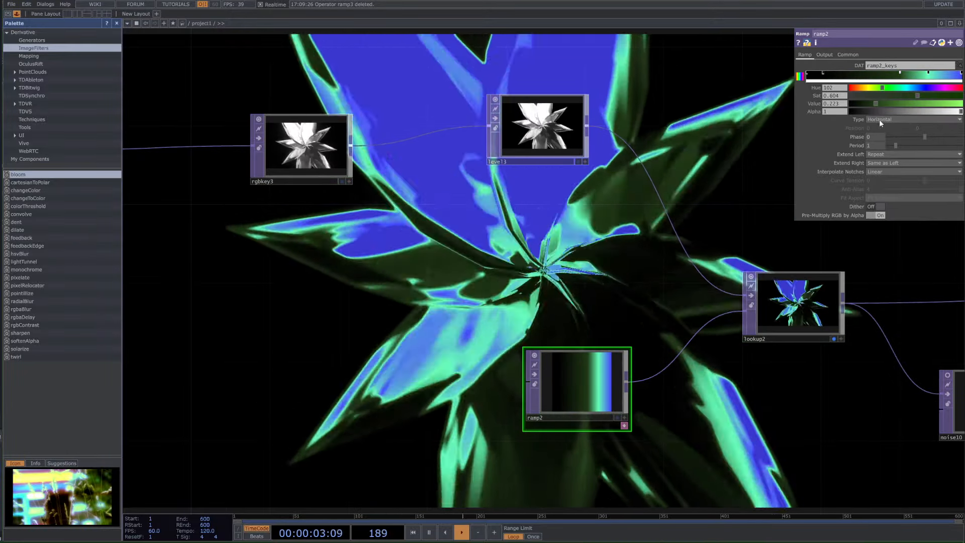
Step: Set ramp2's green key to hue 154 and its blue end key to hue 207 with saturation 1, and hide lookup2's background preview
left_click_drag(883, 92, 899, 91)
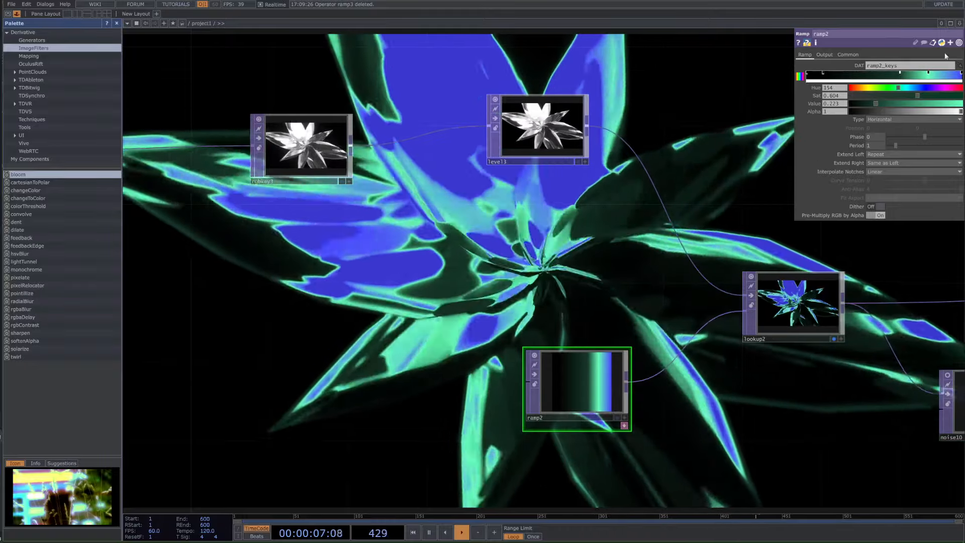
left_click(962, 73)
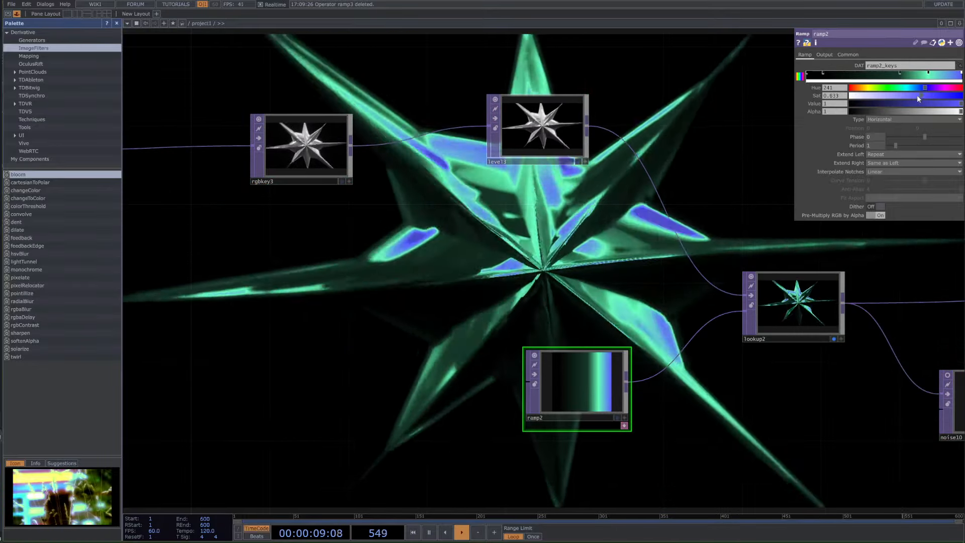
left_click_drag(891, 99, 963, 97)
scroll(615, 321, "down", 5)
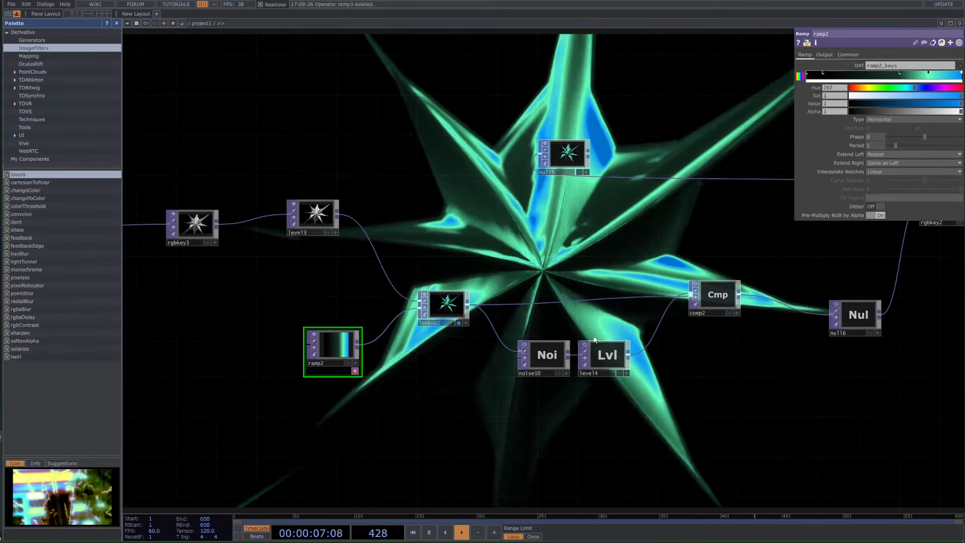
left_click(458, 323)
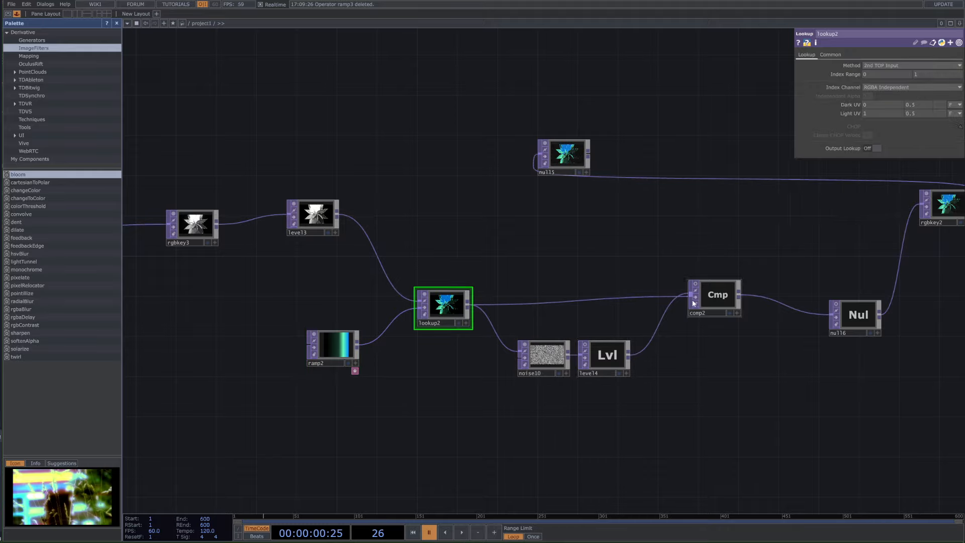
key("Tab")
type("c")
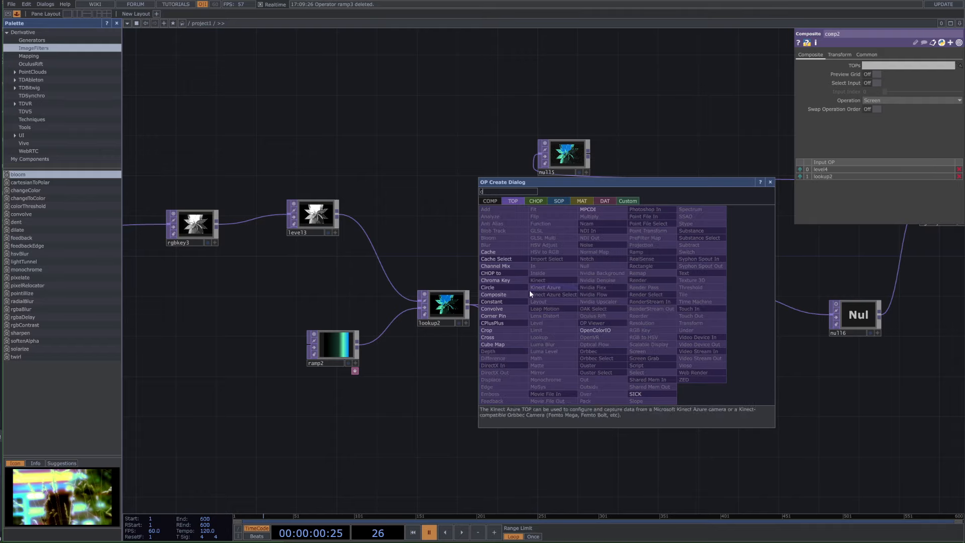
left_click(509, 295)
left_click(611, 288)
key("ctrl+z")
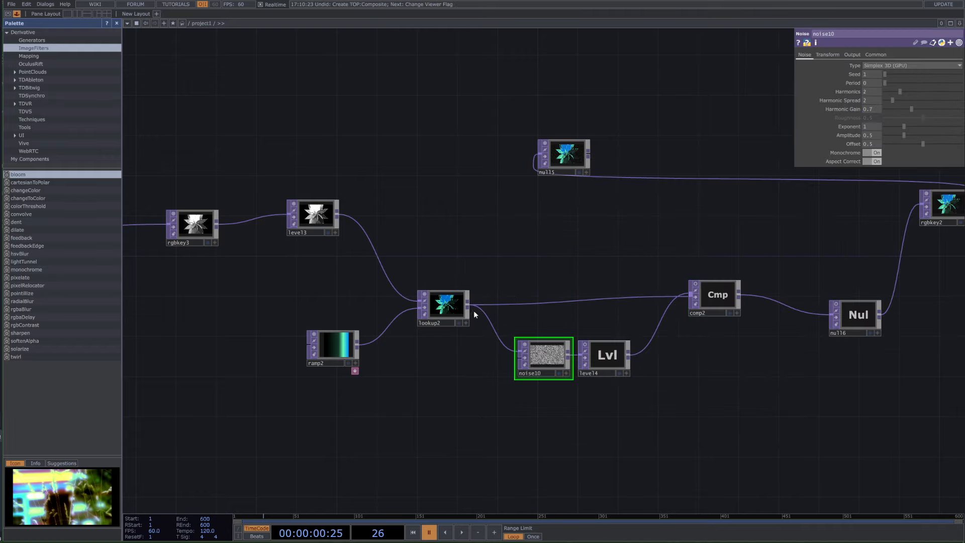
right_click(467, 303)
type("n")
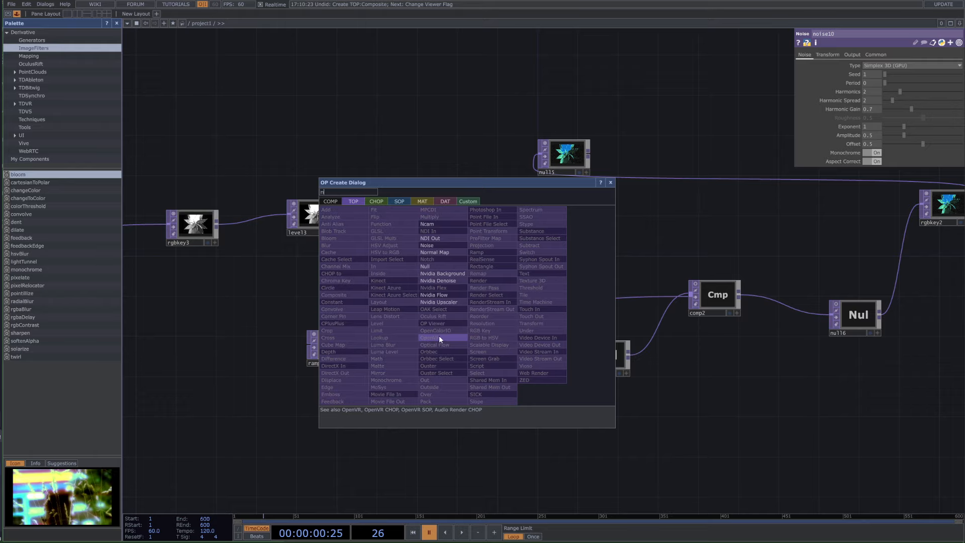
left_click(449, 245)
left_click(562, 249)
key("ctrl+z")
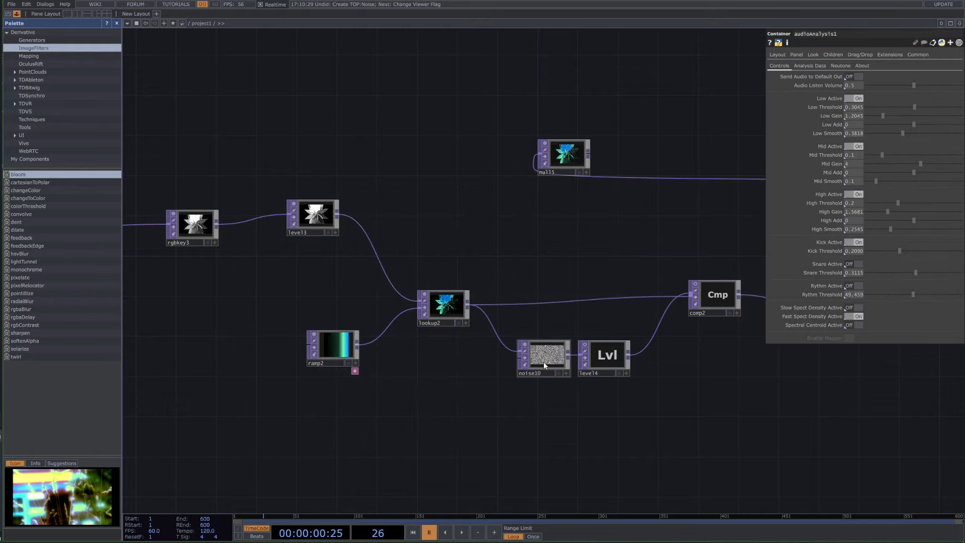
Step: Animate noise10's Translate with the expression absTime.seconds and open its RGB output options
left_click(544, 361)
middle_click_drag(548, 346, 729, 235)
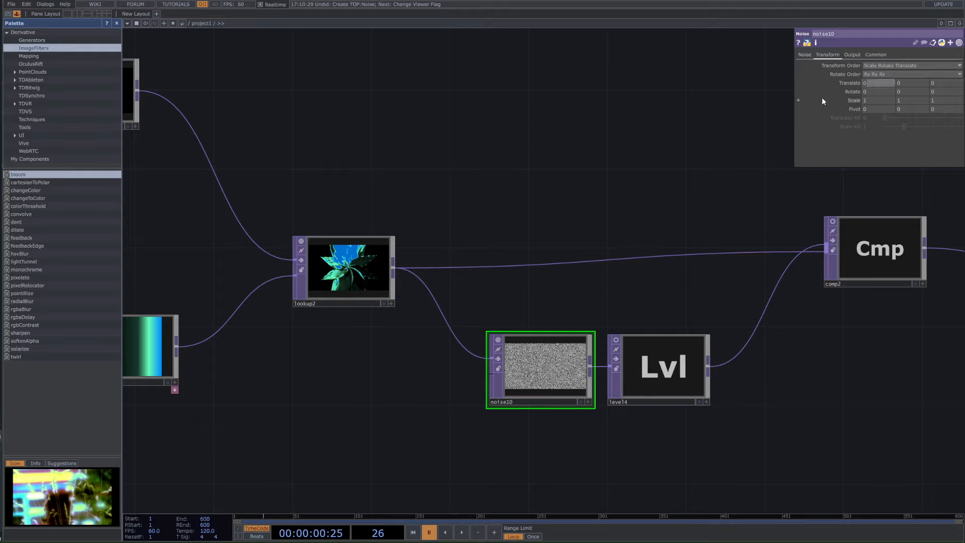
type("absTime.seconds")
key("Return")
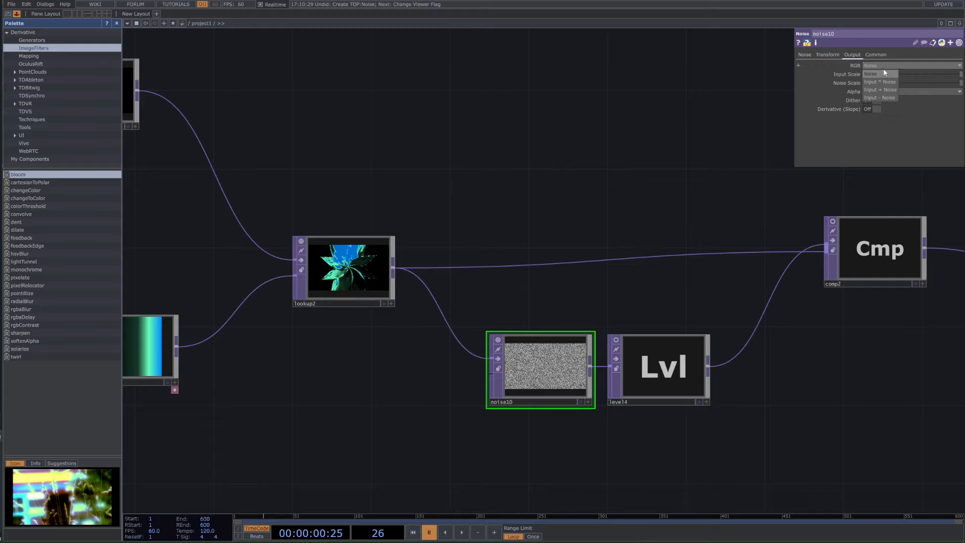
left_click(880, 64)
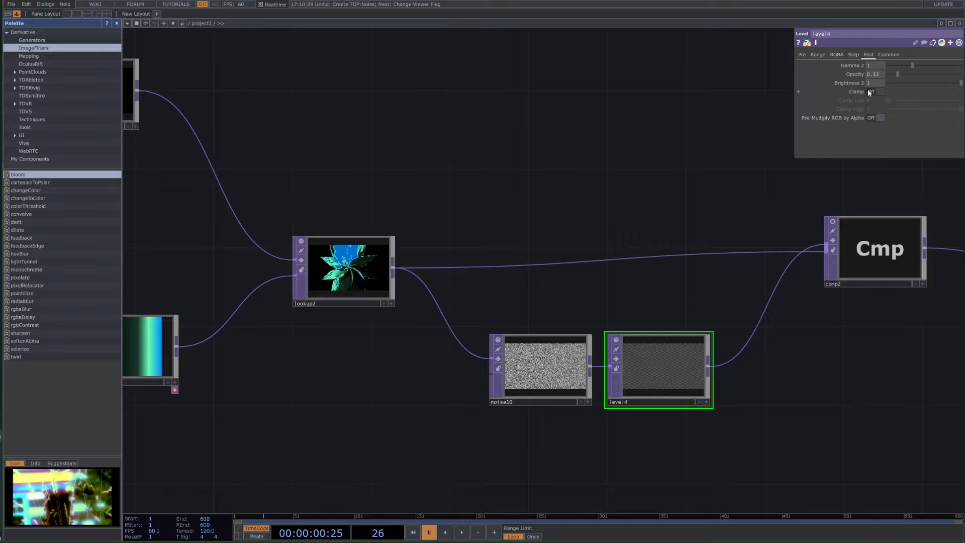
Step: Show comp2 in the background, resume playback and set level4's Opacity to 0.125
left_click_drag(820, 342, 798, 366)
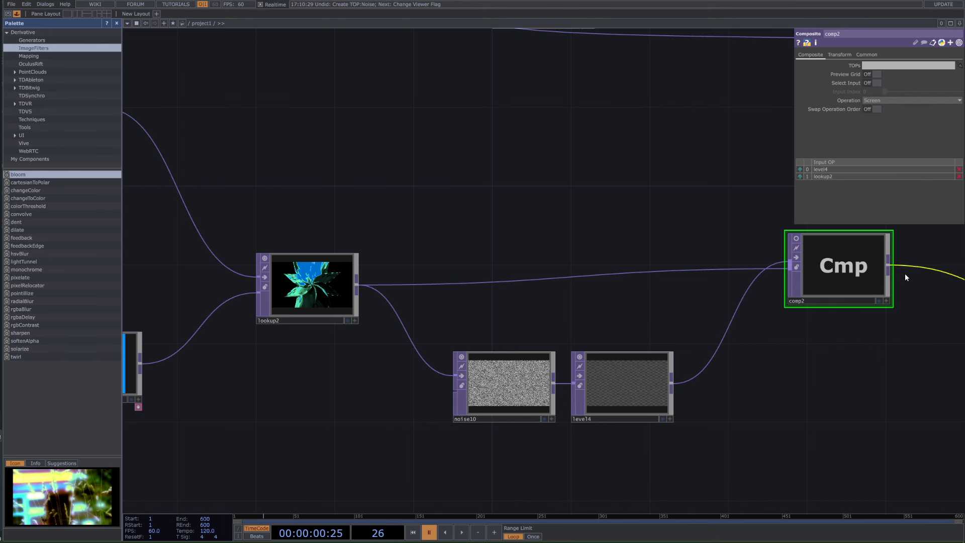
left_click(879, 301)
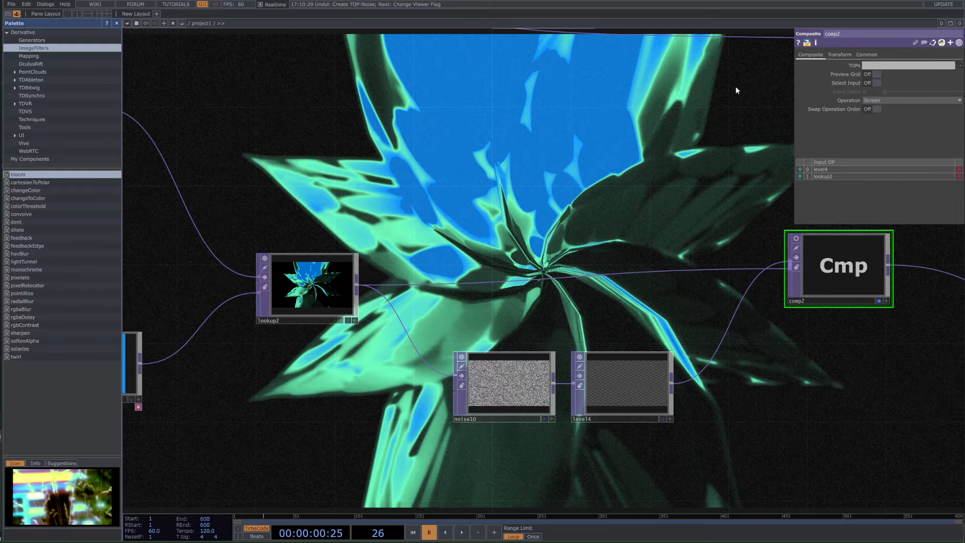
key("space")
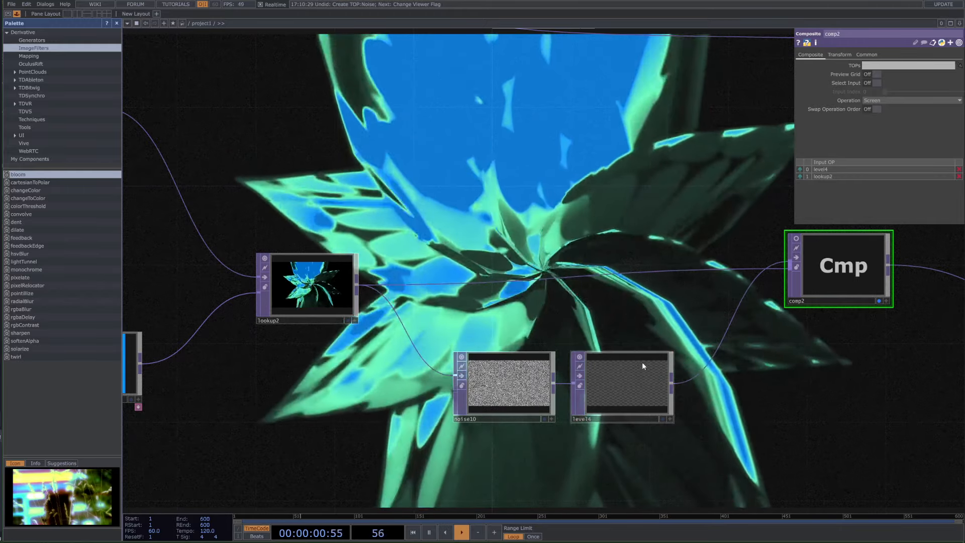
left_click(642, 362)
mouse_move(896, 76)
left_mouse_down()
mouse_move(912, 74)
mouse_move(890, 76)
left_mouse_up()
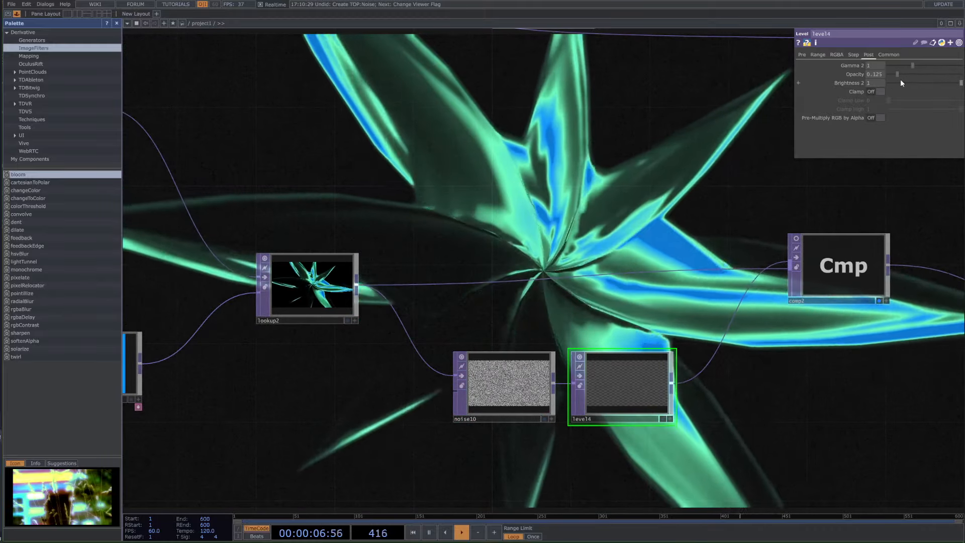
Step: Set the RGB output of noise10 to Input * Noise so the noise is multiplied with the star image
left_click(551, 375)
left_click(877, 65)
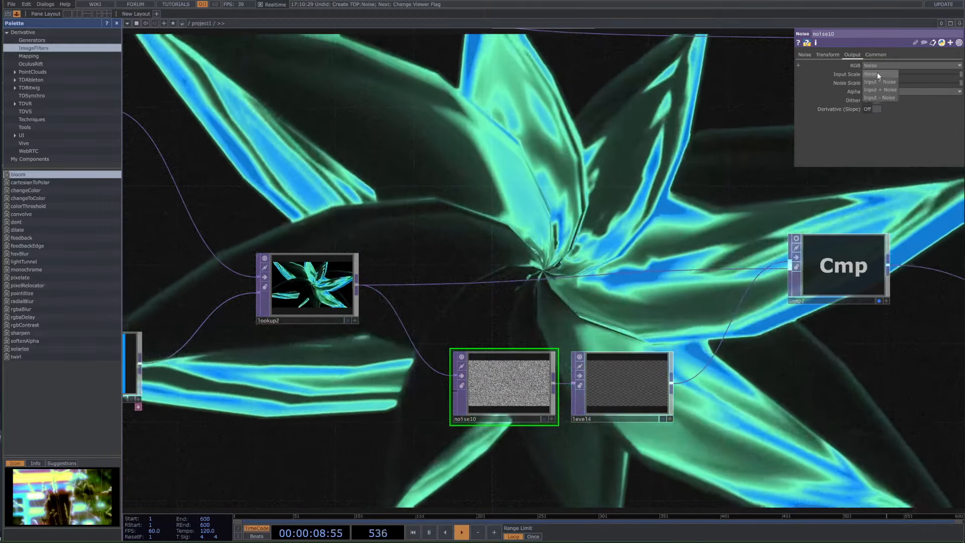
left_click(877, 73)
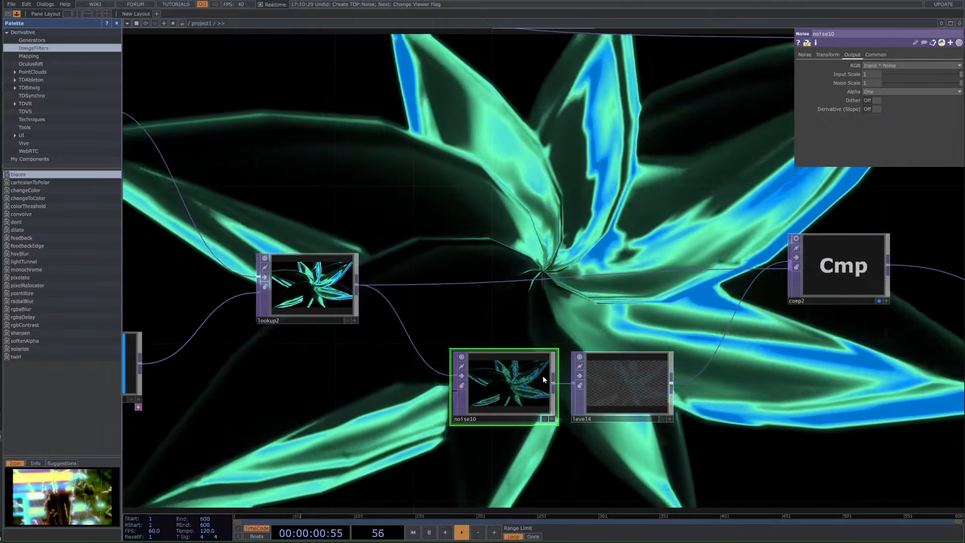
scroll(493, 382, "up", 2)
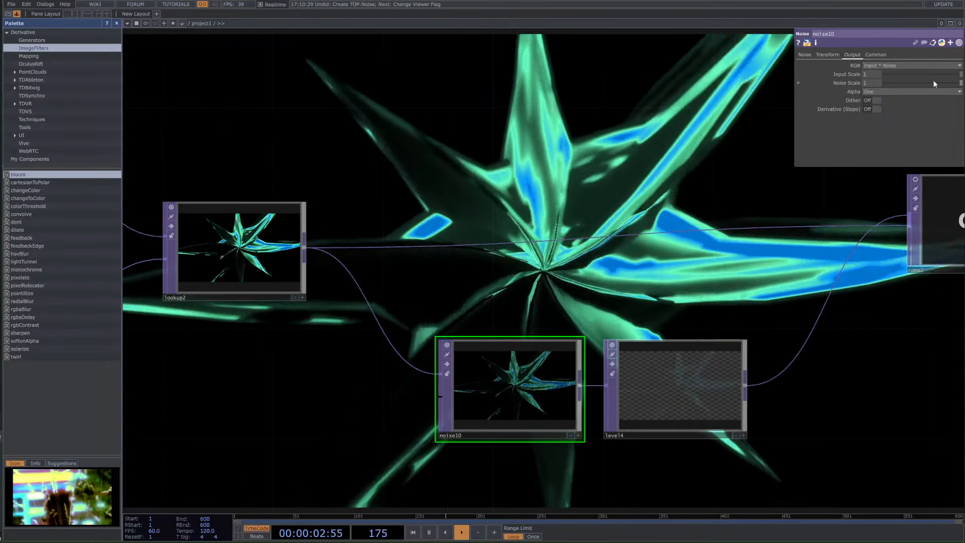
Step: Set level4's Opacity to 0.522 and its Gamma 2 to 1.14
left_click(727, 347)
left_click_drag(899, 74, 946, 74)
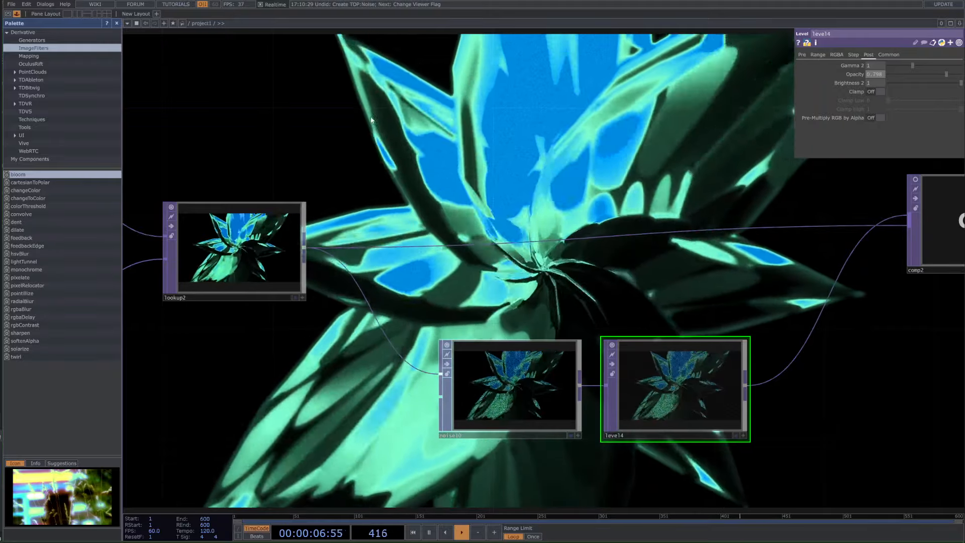
key("ctrl+z")
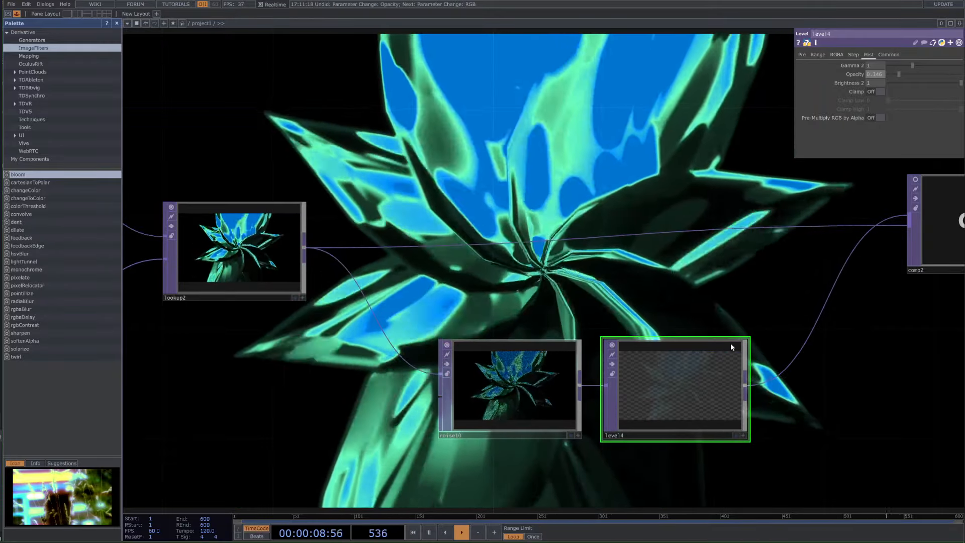
left_click_drag(909, 74, 915, 74)
middle_click_drag(838, 162, 795, 211)
mouse_move(914, 65)
left_mouse_down()
mouse_move(927, 73)
mouse_move(916, 65)
left_mouse_up()
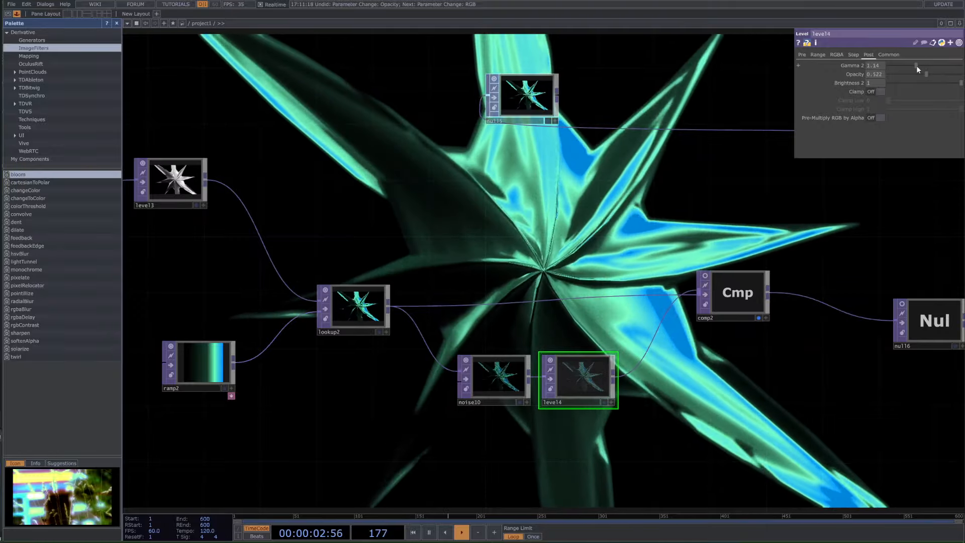
Step: Delete rgbkey2 and move null5 to the end of the chain, after null6
left_click_drag(665, 277, 613, 282)
scroll(614, 282, "down", 3)
left_click_drag(858, 283, 767, 315)
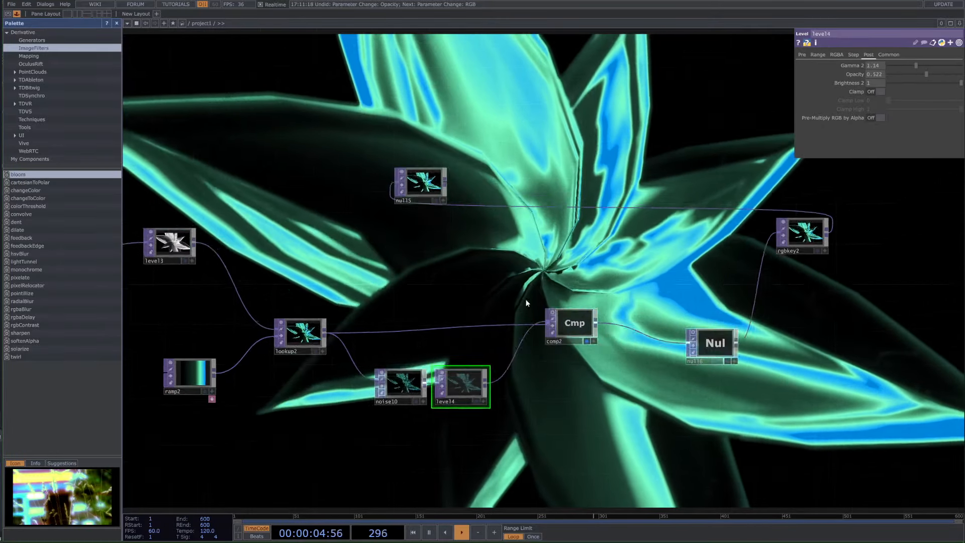
scroll(395, 320, "down", 3)
right_click_drag(684, 232, 708, 299)
key("Delete")
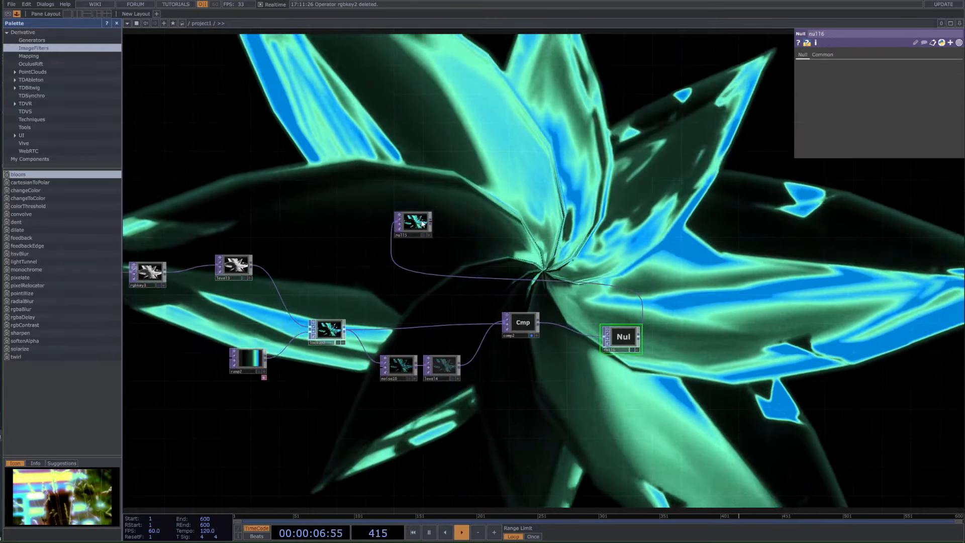
left_click_drag(413, 223, 808, 320)
left_click_drag(652, 349, 704, 433)
scroll(704, 433, "down", 3)
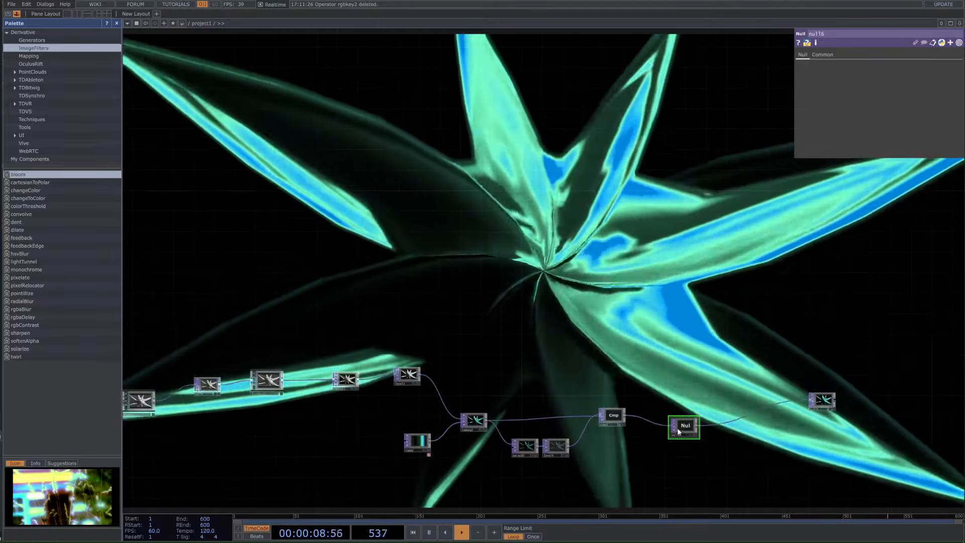
Step: Toggle comp2's background preview off and on, and look over the network from the effects chains back to the star's geometry operators
left_click(621, 425)
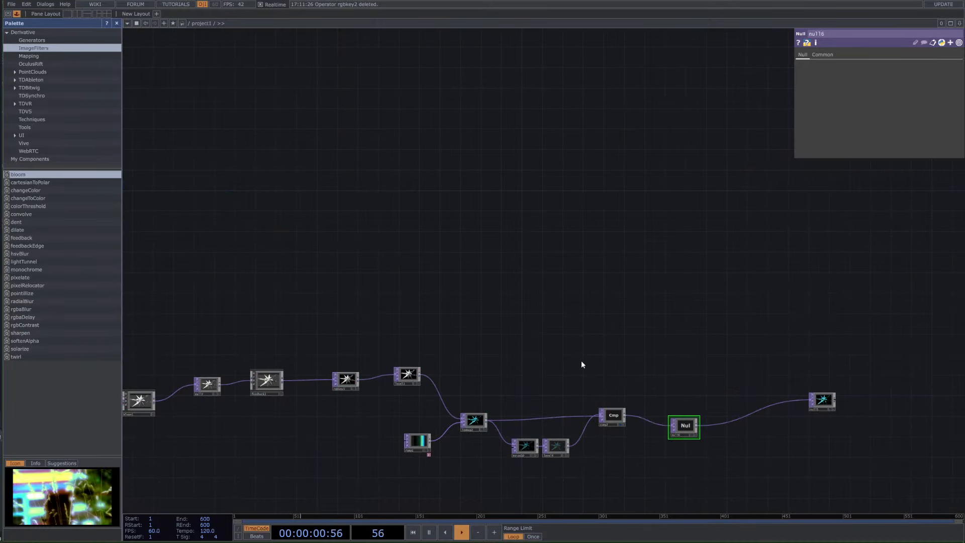
left_click(619, 426)
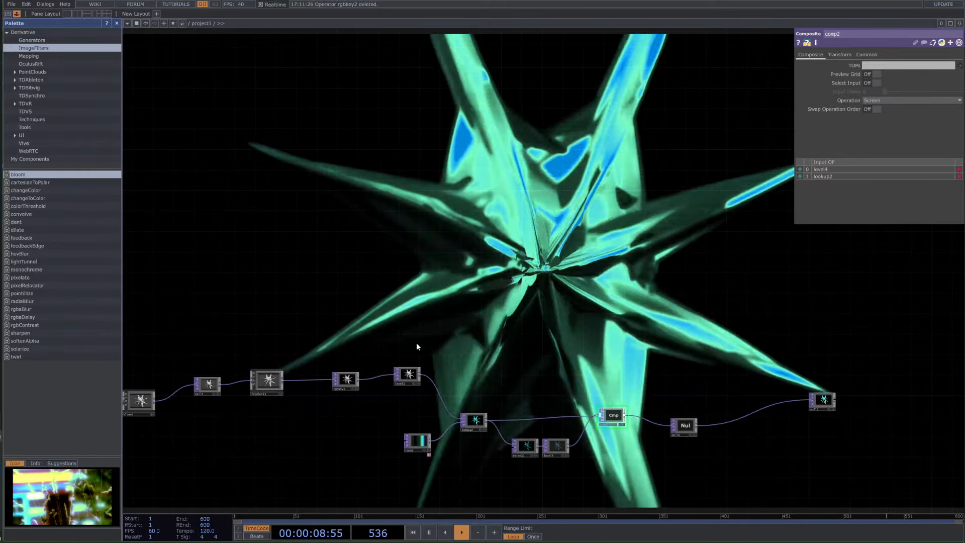
scroll(416, 347, "down", 5)
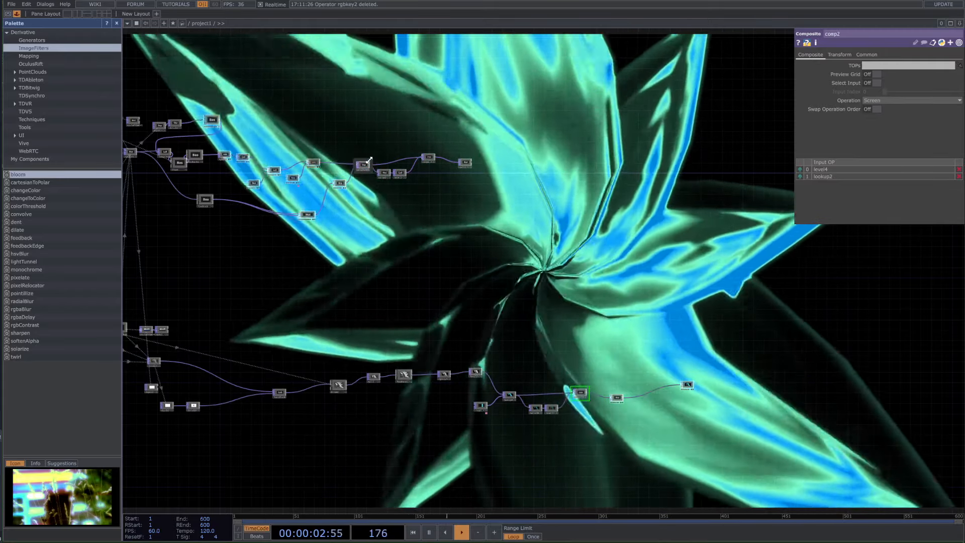
scroll(361, 166, "up", 3)
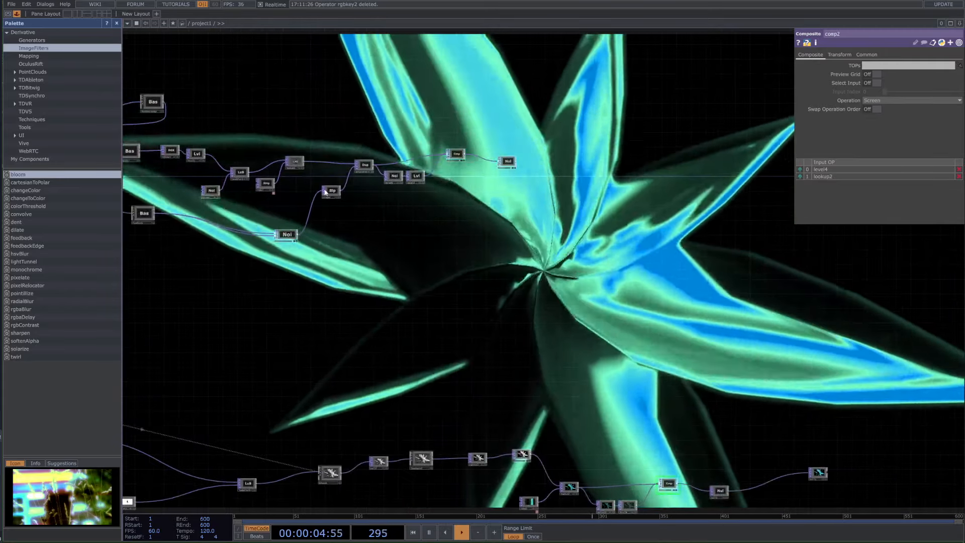
left_click_drag(304, 294, 550, 263)
left_click_drag(469, 186, 625, 149)
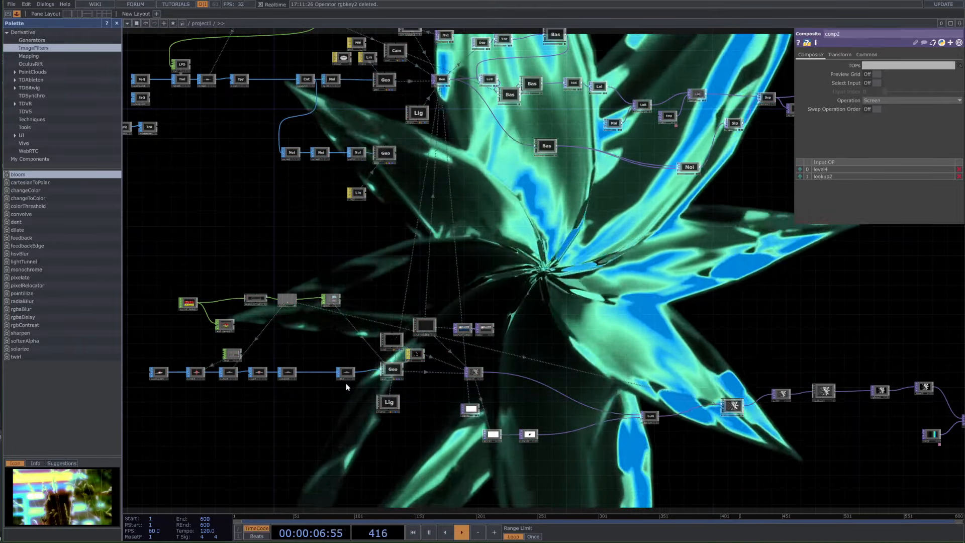
scroll(480, 379, "up", 2)
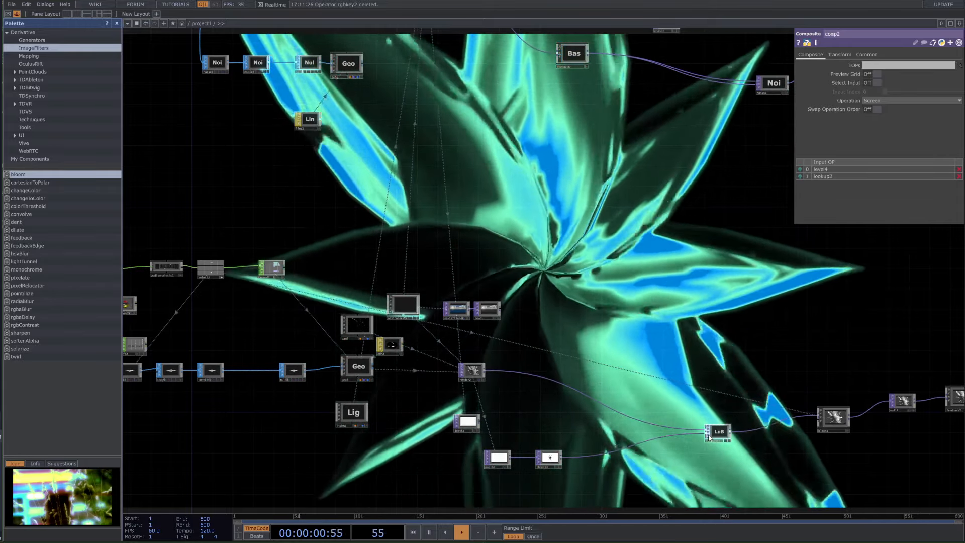
left_click_drag(389, 436, 539, 431)
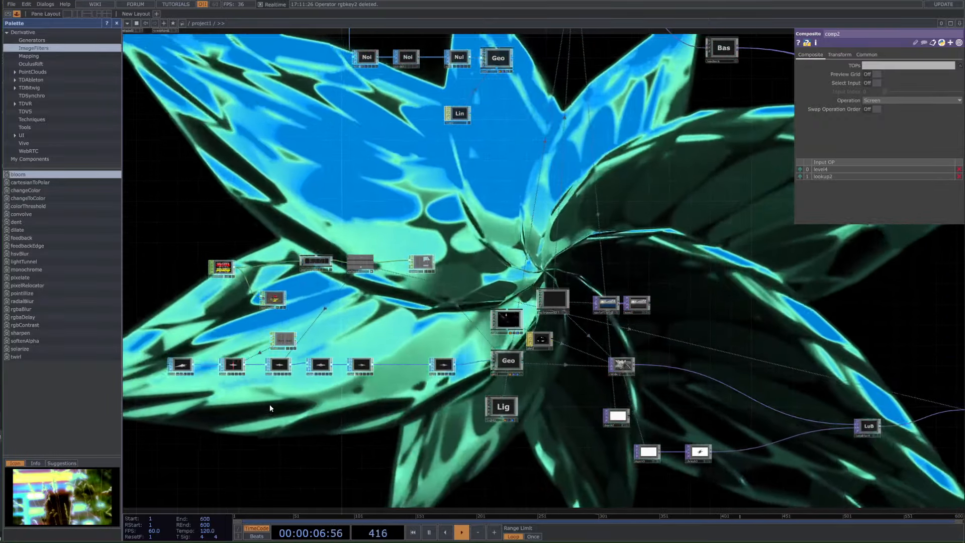
scroll(360, 413, "down", 5)
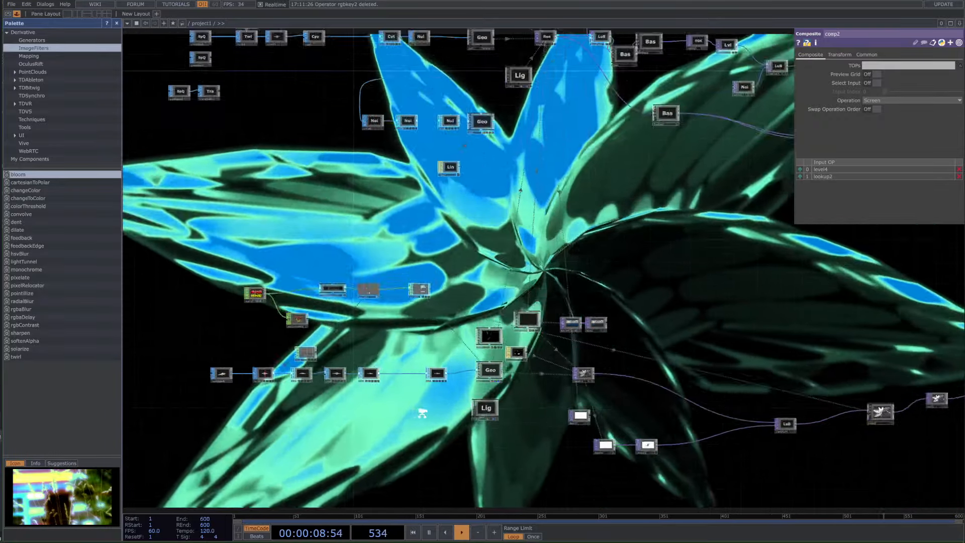
scroll(302, 375, "up", 6)
left_click_drag(303, 378, 372, 380)
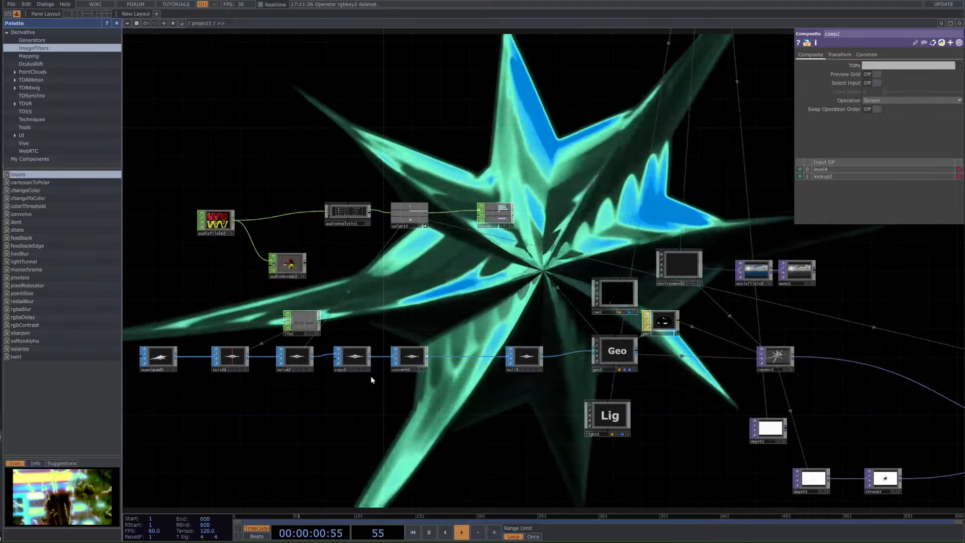
Step: Inspect the settings of copy2 and convert2, and look over the displace and slope section of the original effects chain
left_click(410, 358)
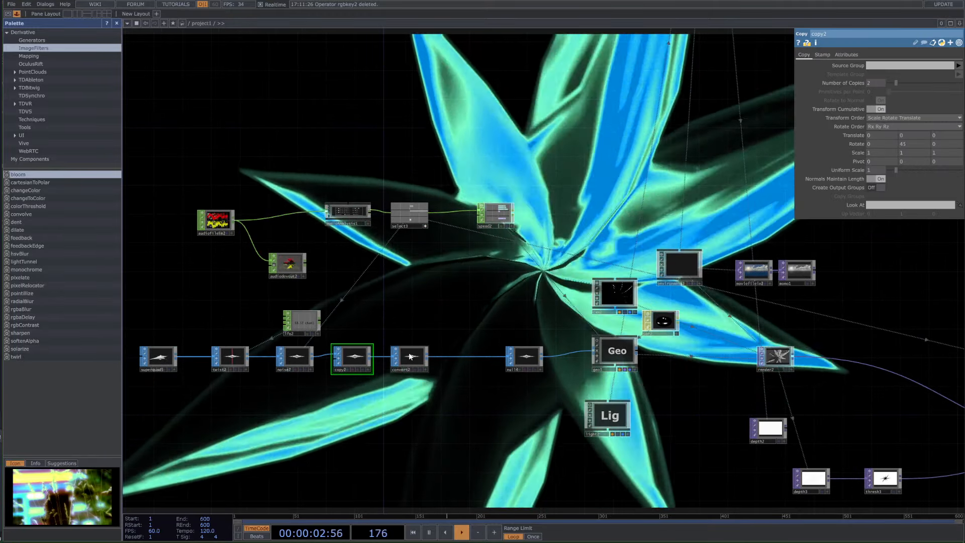
left_click_drag(476, 333, 438, 338)
scroll(438, 339, "down", 4)
left_click_drag(769, 347, 440, 375)
scroll(440, 375, "down", 2)
scroll(536, 197, "up", 5)
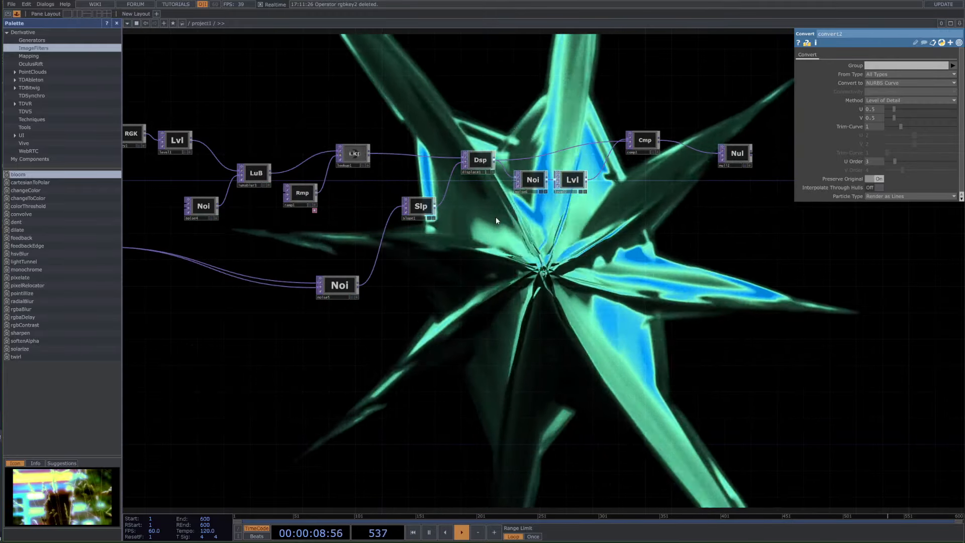
Step: Switch the background preview from comp2 to null5 and delete null6 between them
scroll(495, 217, "down", 3)
left_click_drag(664, 503, 447, 314)
left_click_drag(724, 387, 494, 364)
scroll(493, 364, "up", 3)
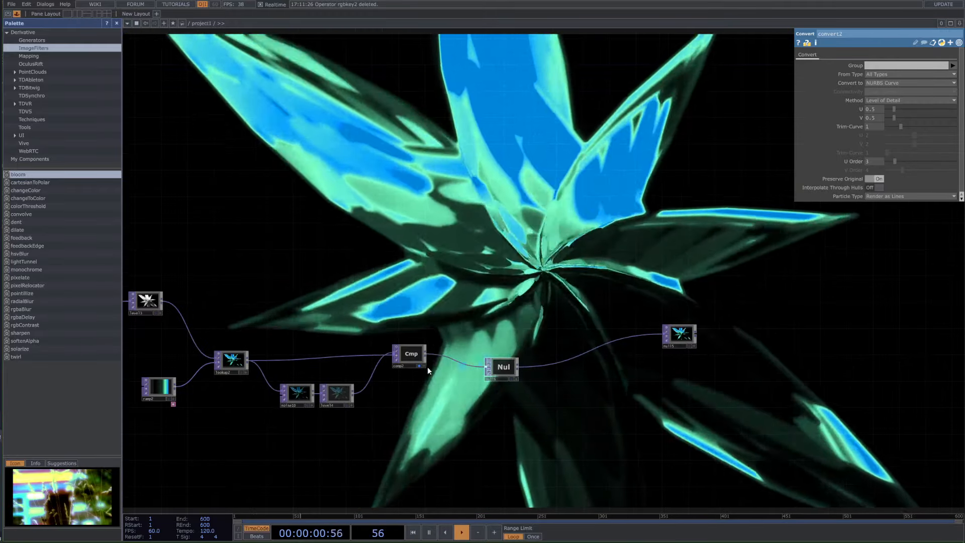
left_click(418, 365)
left_click(691, 346)
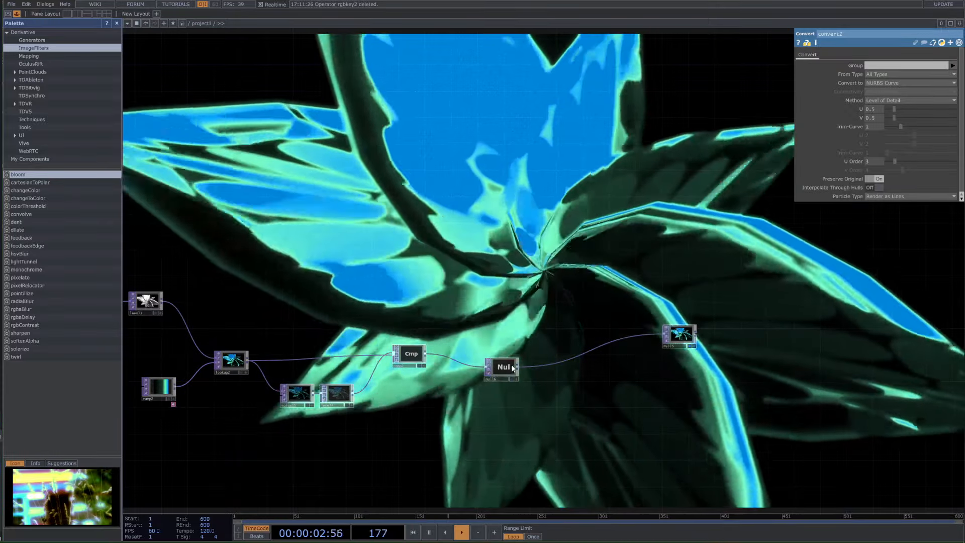
scroll(513, 360, "up", 2)
left_click(499, 369)
key("Delete")
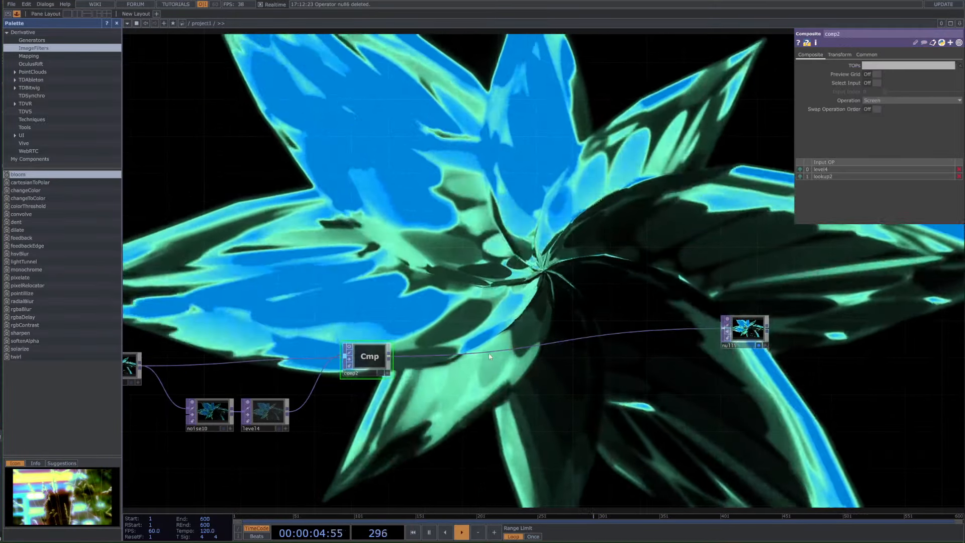
Step: Insert a Displace TOP between comp2 and null5, feed comp2 into its second input as well, and set Extend to Mirror
right_click(490, 357)
left_click(508, 344)
type("dis")
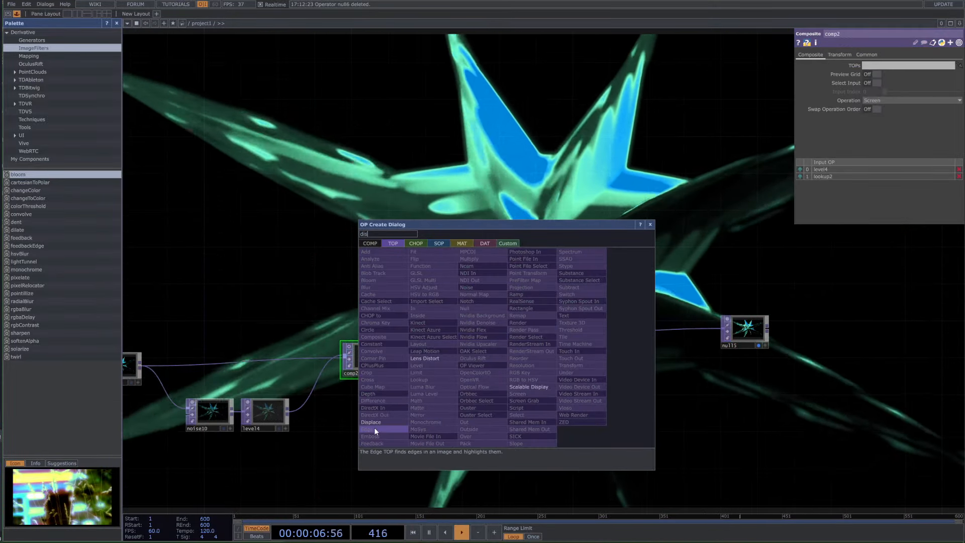
key("Return")
left_click(572, 352)
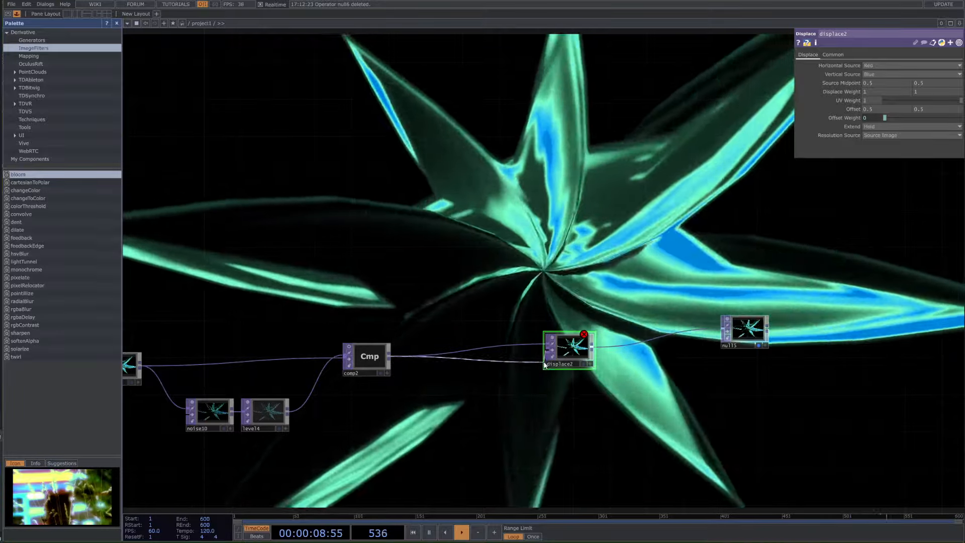
left_click_drag(545, 364, 579, 347)
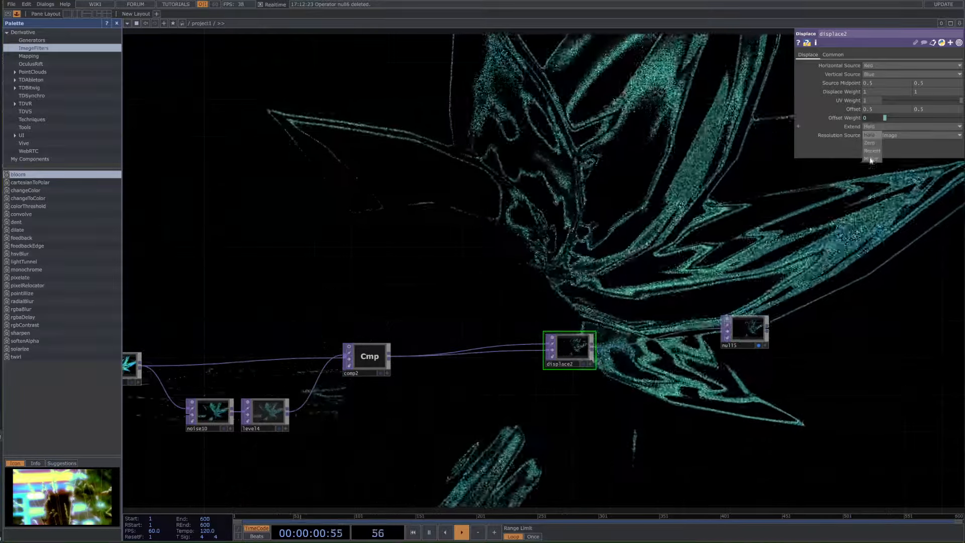
left_click(871, 159)
left_click_drag(568, 350, 596, 331)
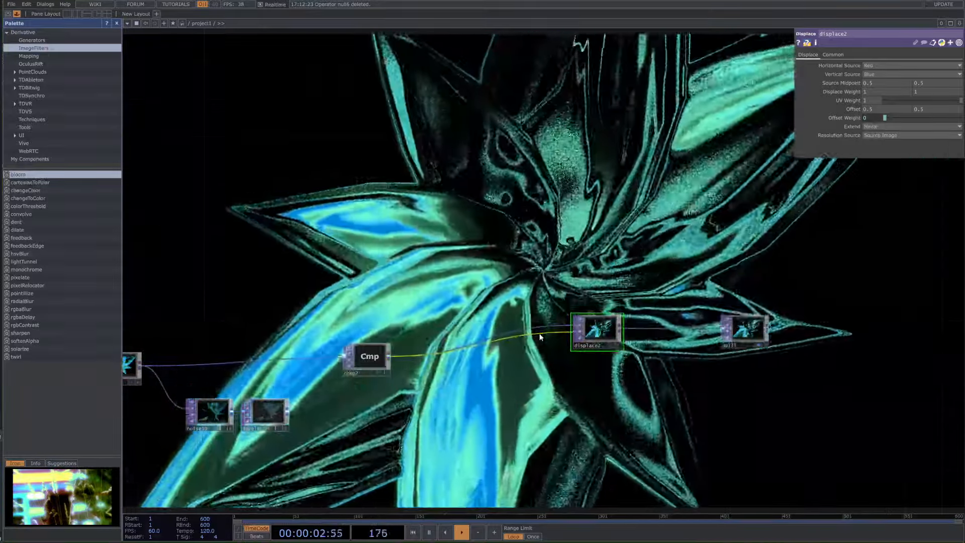
Step: Insert a Slope TOP from comp2 into displace2's second input, keep comp2 on the first input, and set the slope's Strength to 0.04
right_click(541, 337)
left_click(548, 326)
type("slo")
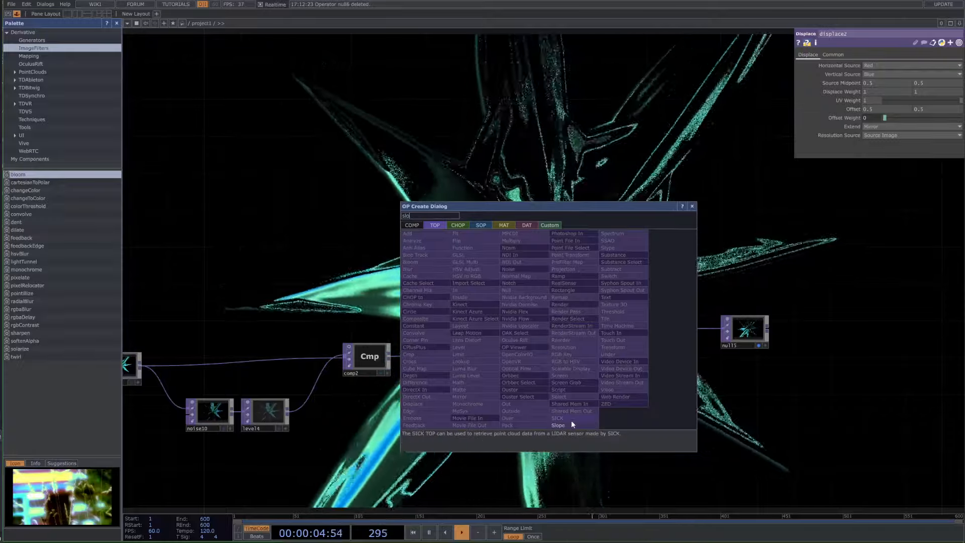
left_click(567, 429)
left_click(536, 388)
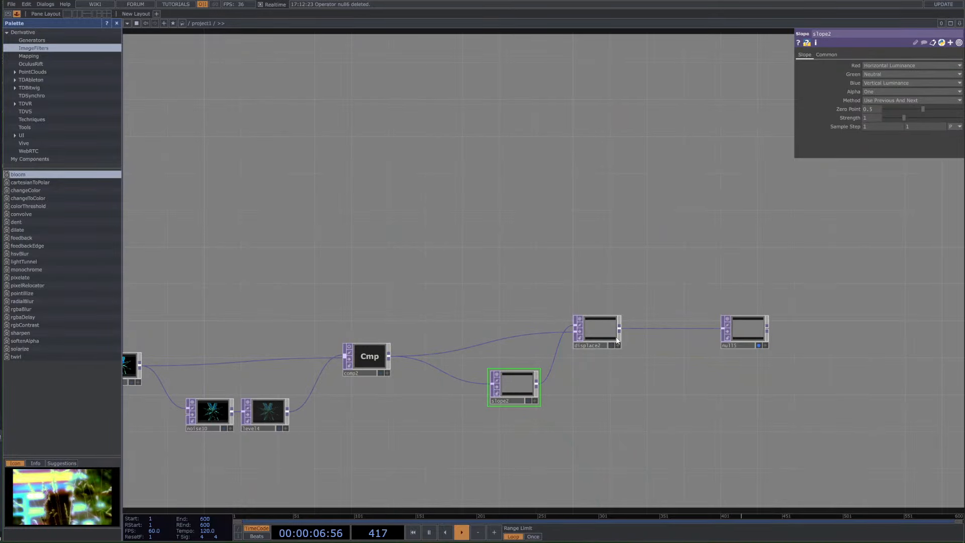
left_click(578, 330)
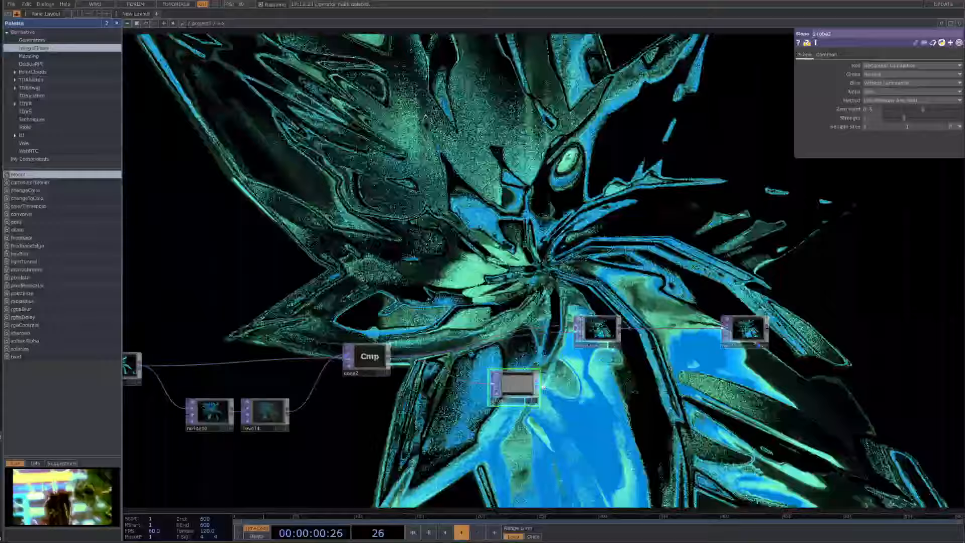
left_click_drag(539, 385, 576, 332)
left_click_drag(904, 118, 886, 119)
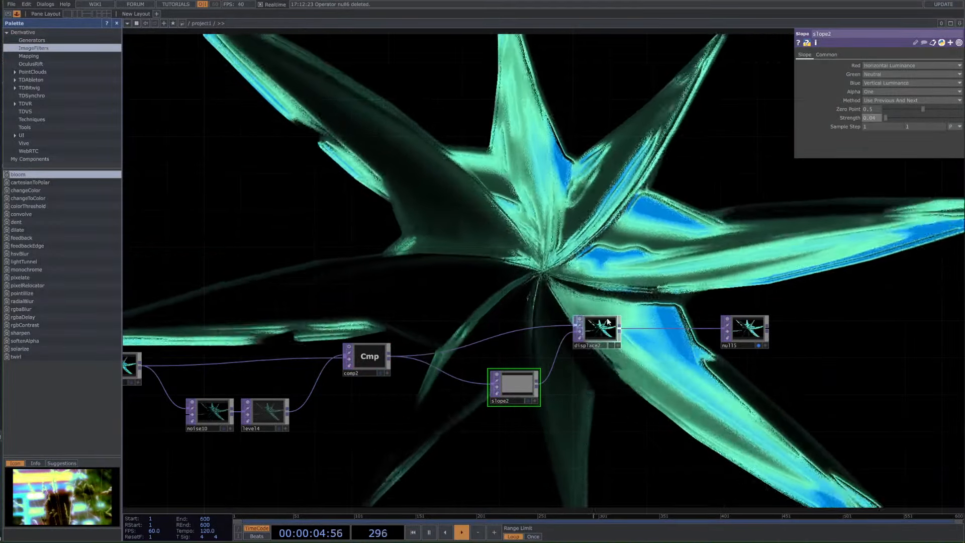
left_click(590, 340)
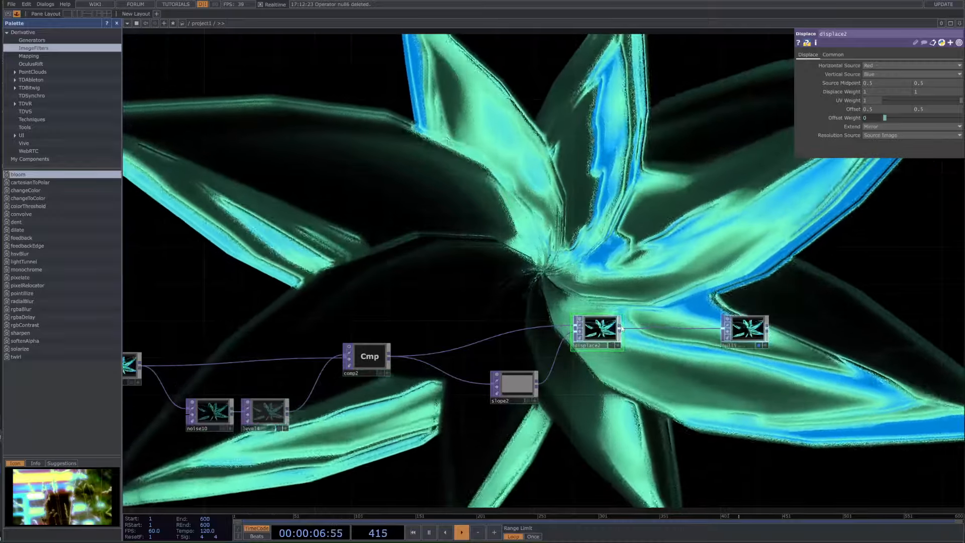
Step: Inspect the feedbackEdge component in the original effects chain and try a different Scale value on it
scroll(654, 362, "down", 5)
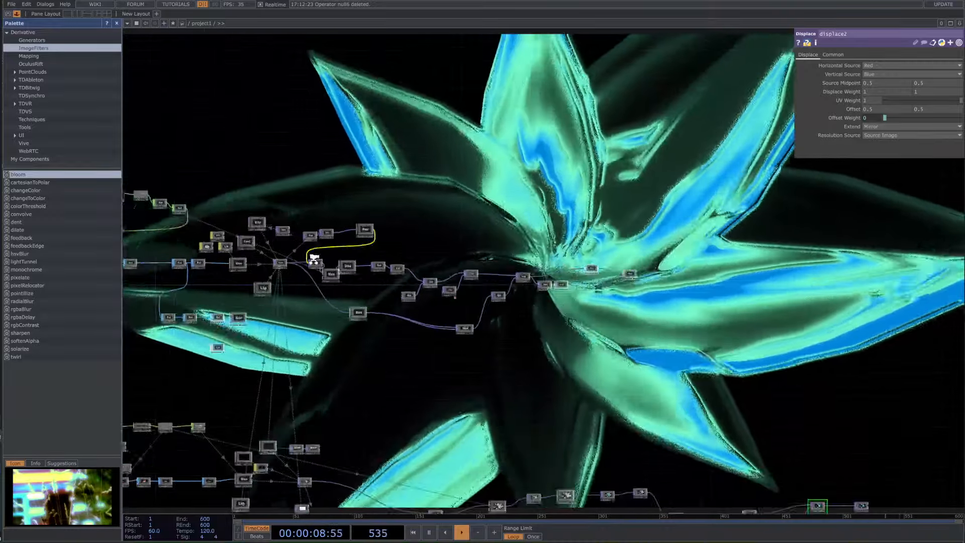
scroll(313, 259, "up", 5)
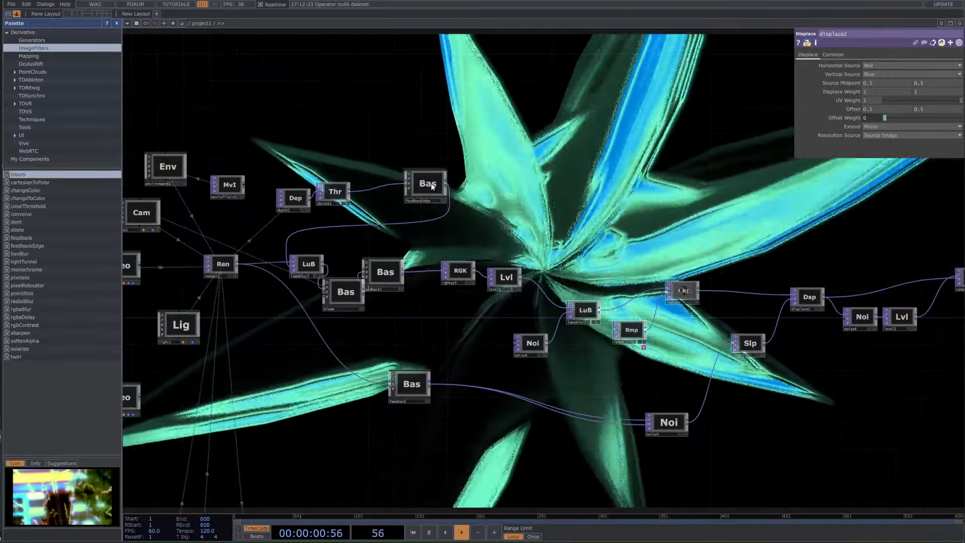
left_click(432, 187)
scroll(433, 187, "up", 4)
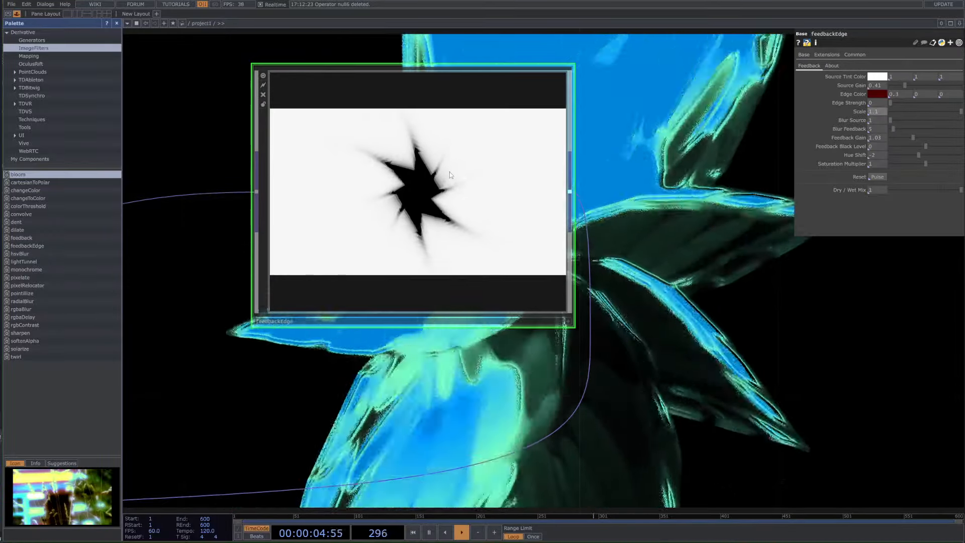
left_click_drag(946, 113, 903, 110)
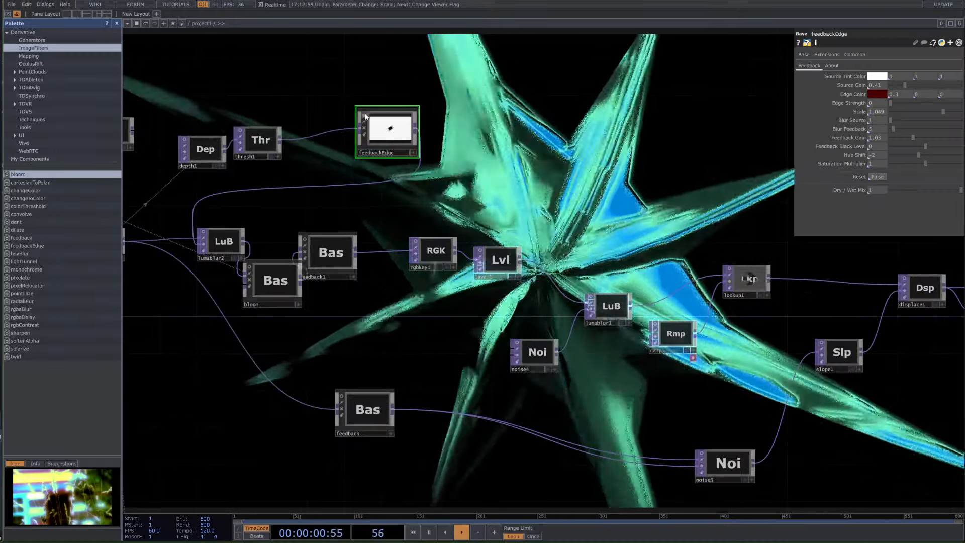
Step: Return to the star's geometry and render operators and move cam2 higher above geo3
middle_click_drag(346, 200, 211, 280)
left_click_drag(417, 311, 711, 311)
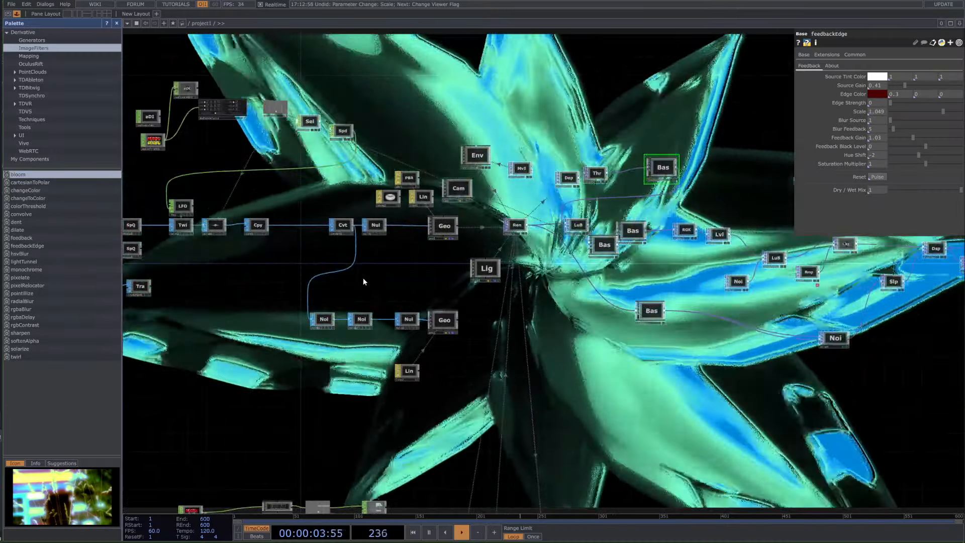
left_click_drag(364, 280, 491, 99)
left_click_drag(536, 383, 487, 231)
scroll(454, 273, "up", 3)
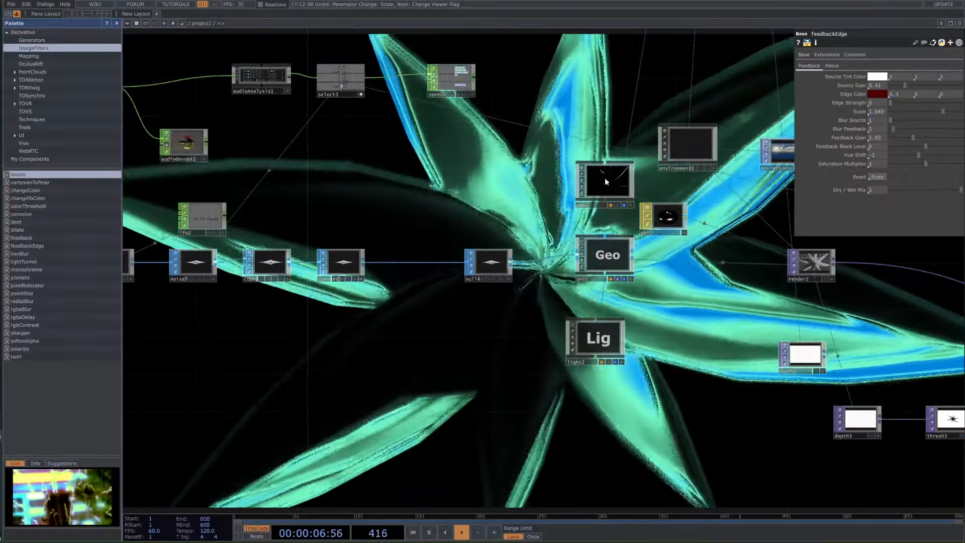
left_click_drag(605, 177, 605, 141)
Step: Duplicate null4, geo3 and pbr2 and place the copies below light2, fed from convert2
left_click_drag(693, 203, 477, 281)
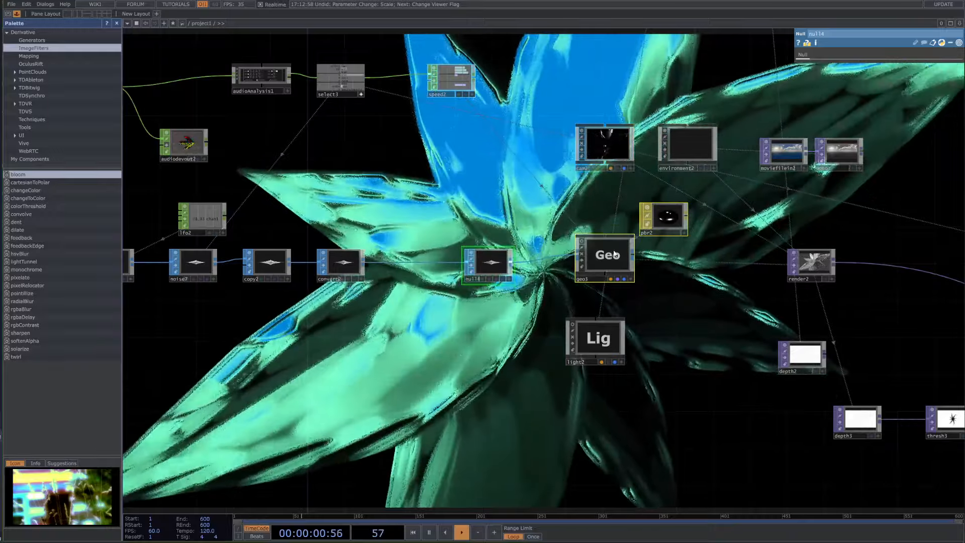
left_click(614, 254)
left_click(506, 270)
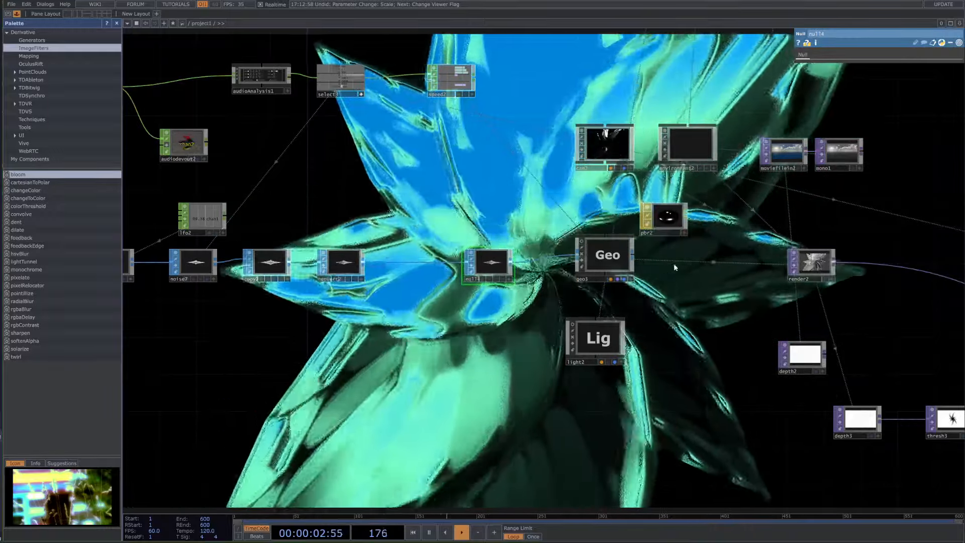
left_click_drag(697, 201, 480, 282)
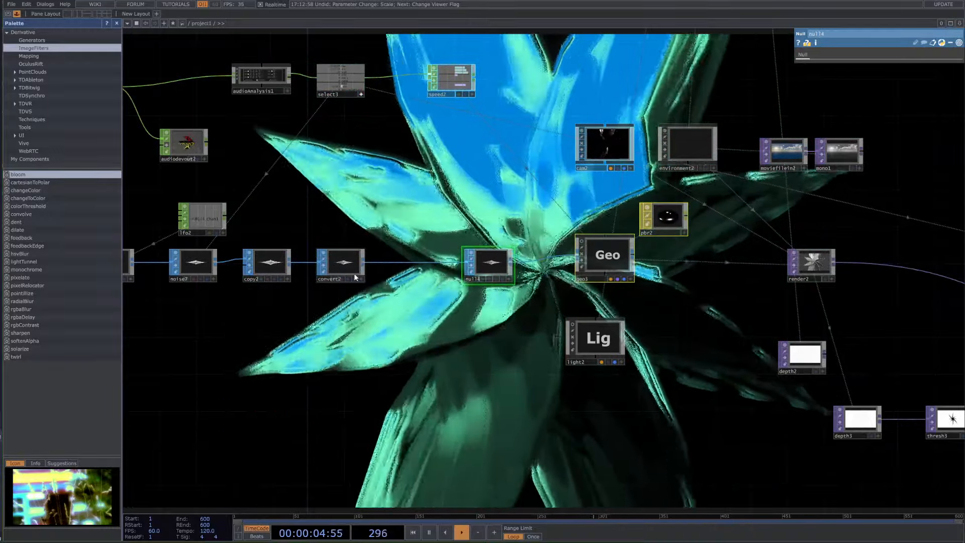
left_click(811, 262)
left_click_drag(714, 195, 452, 271)
key("ctrl+c")
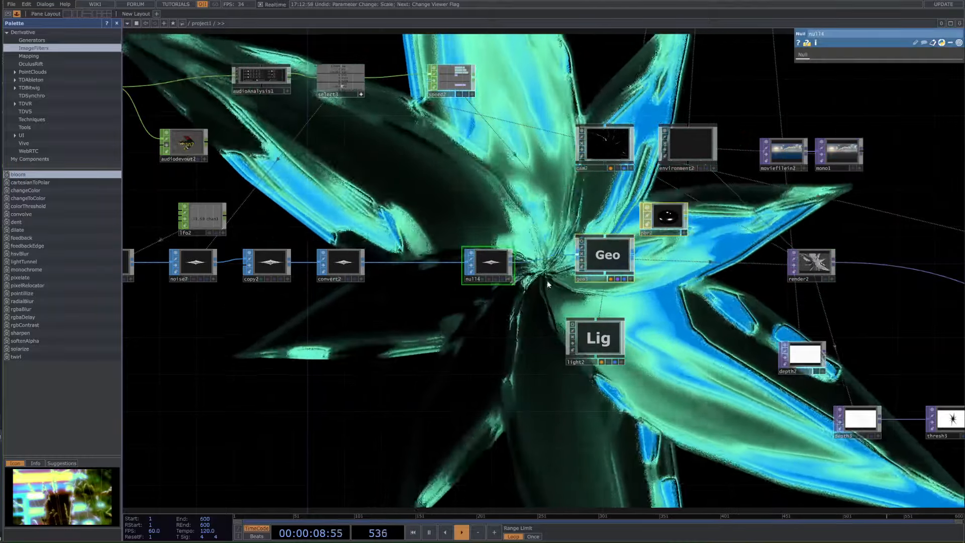
key("ctrl+v")
left_click_drag(665, 312, 636, 399)
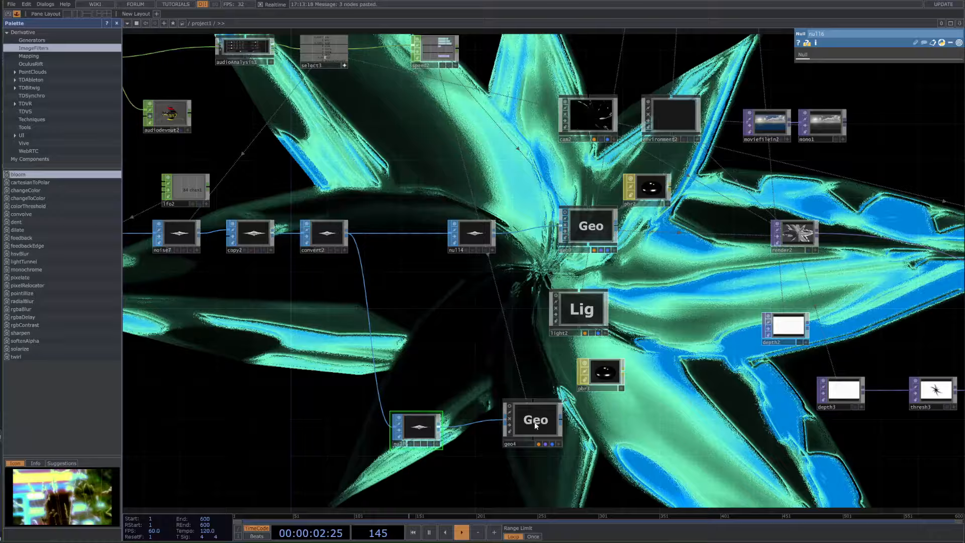
Step: Add the copied geometry geo4 to render2's Geometry parameter alongside geo3
left_click(536, 427)
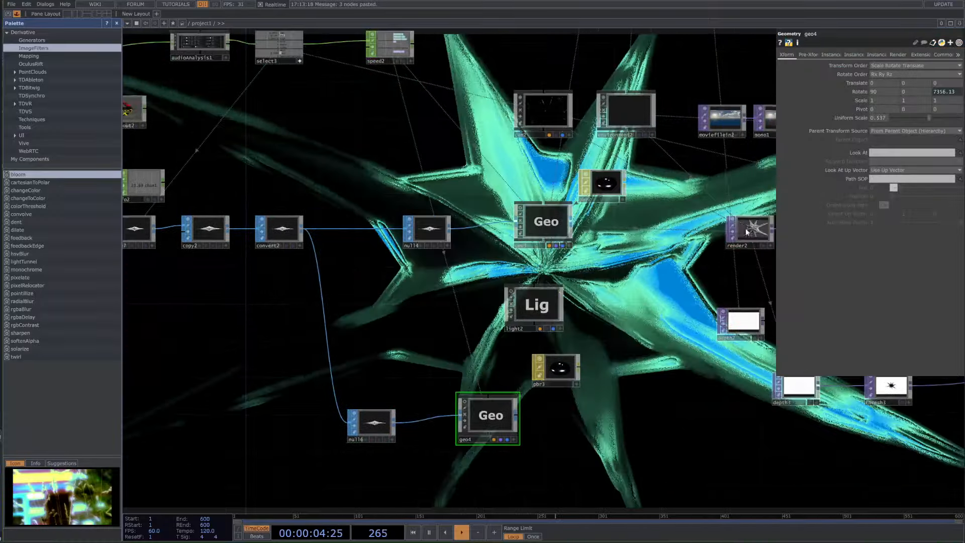
left_click(746, 228)
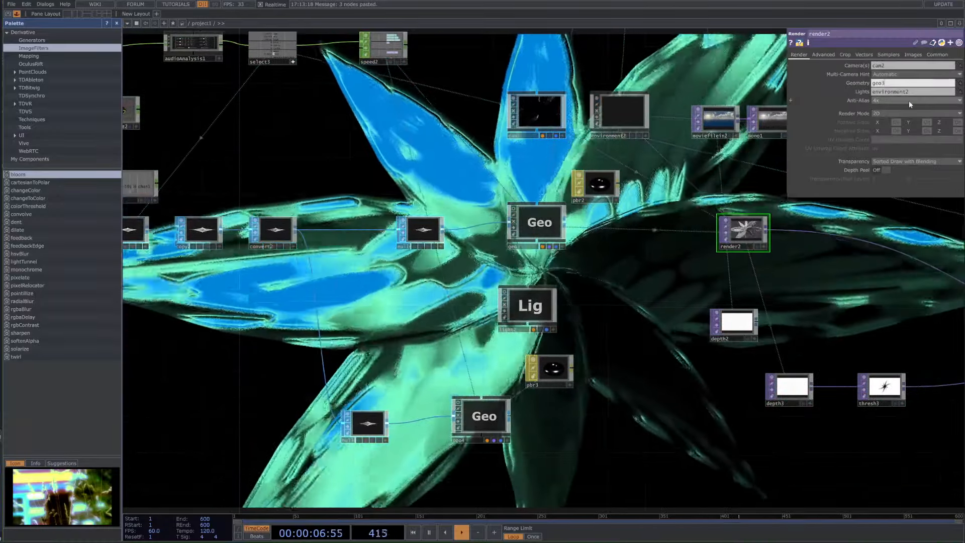
type("geo4")
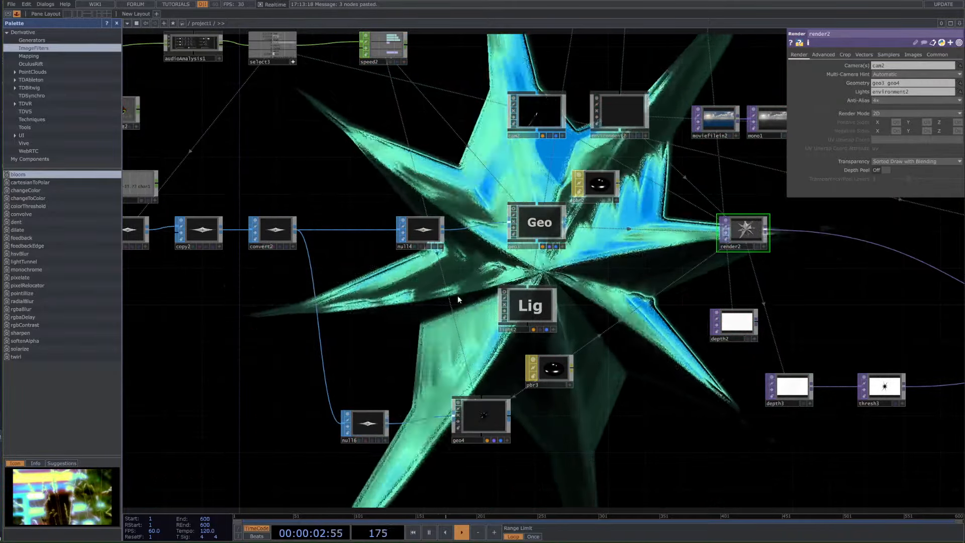
Step: Try an X rotation of 180 on geo4 and undo it
left_click(490, 402)
left_click_drag(891, 94, 831, 94)
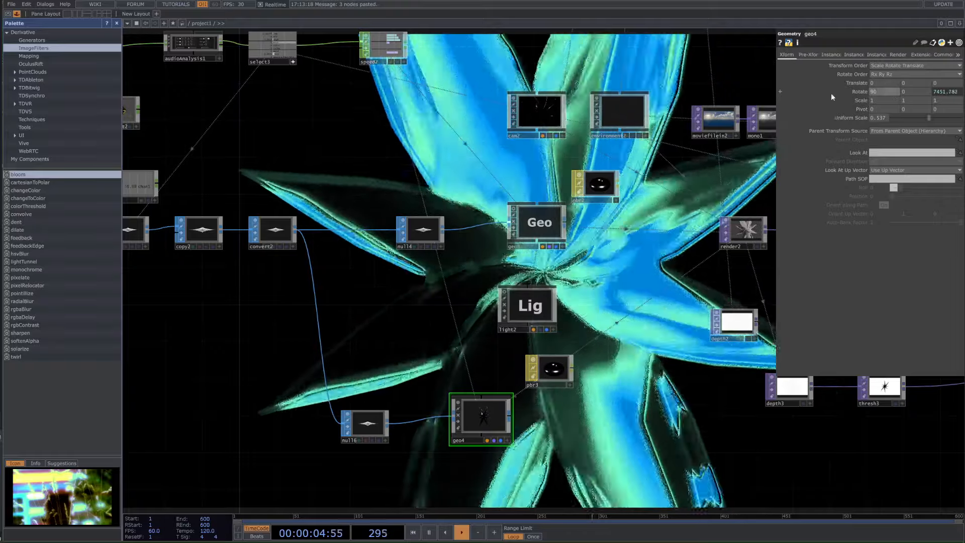
type("180")
key("Return")
key("ctrl+z")
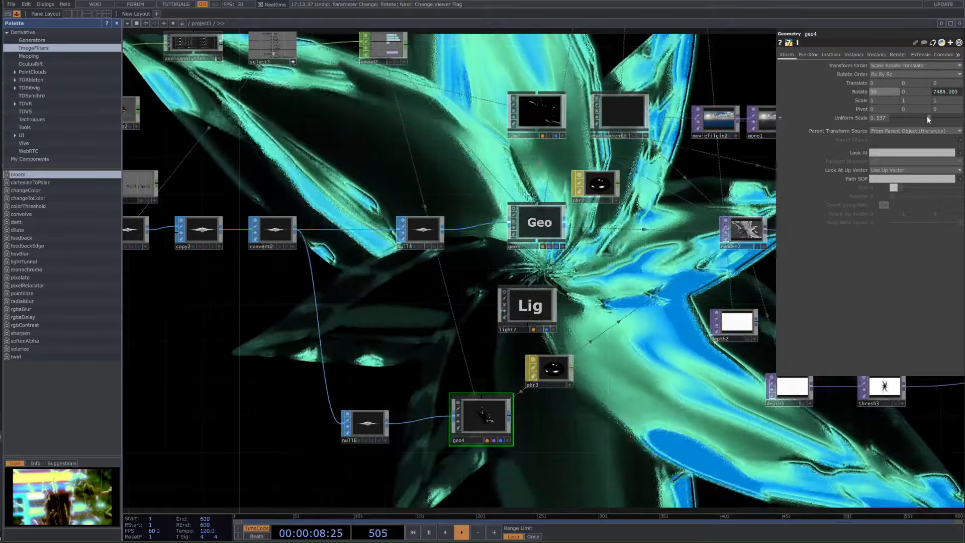
Step: Set geo4's Uniform Scale to 1 and select its copied PBR material, pbr3
left_click_drag(927, 118, 962, 117)
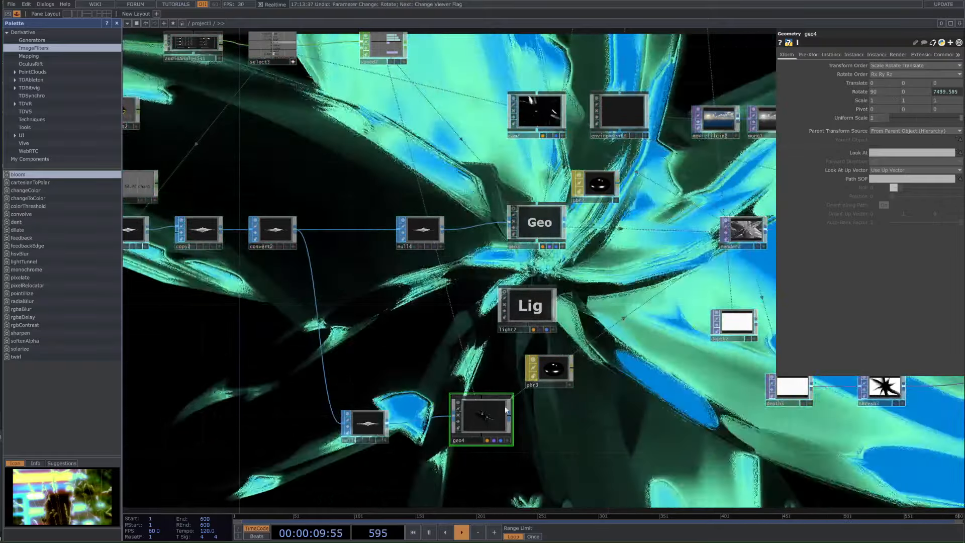
left_click_drag(560, 389, 554, 331)
left_click(556, 329)
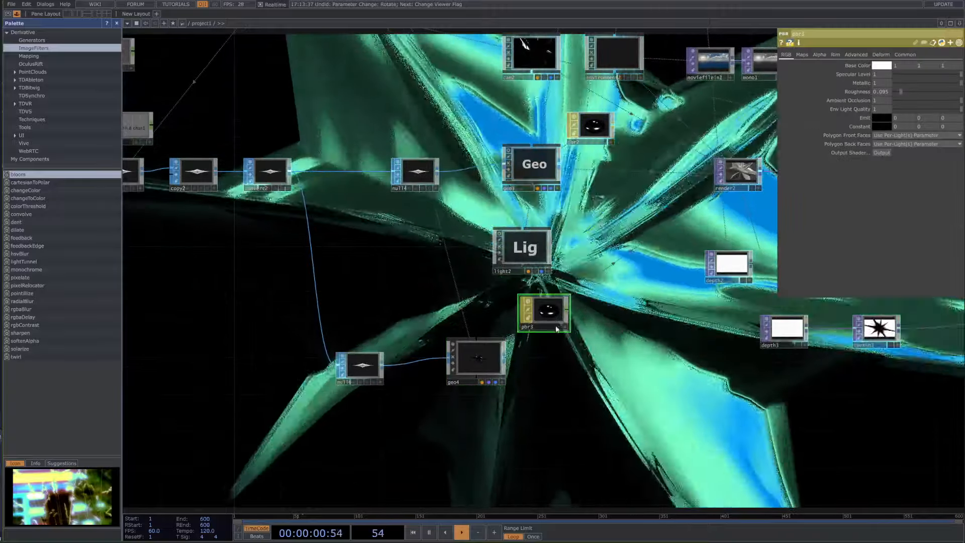
Step: Create a Line MAT beside geo4 and use it as geo4's material
left_click_drag(618, 361, 579, 318)
key("Tab")
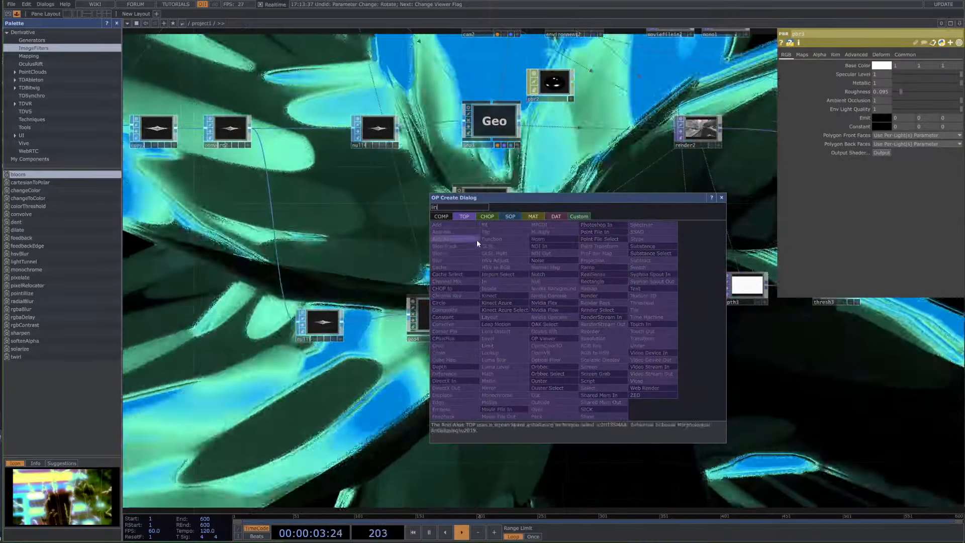
left_click(533, 216)
type("line")
key("Return")
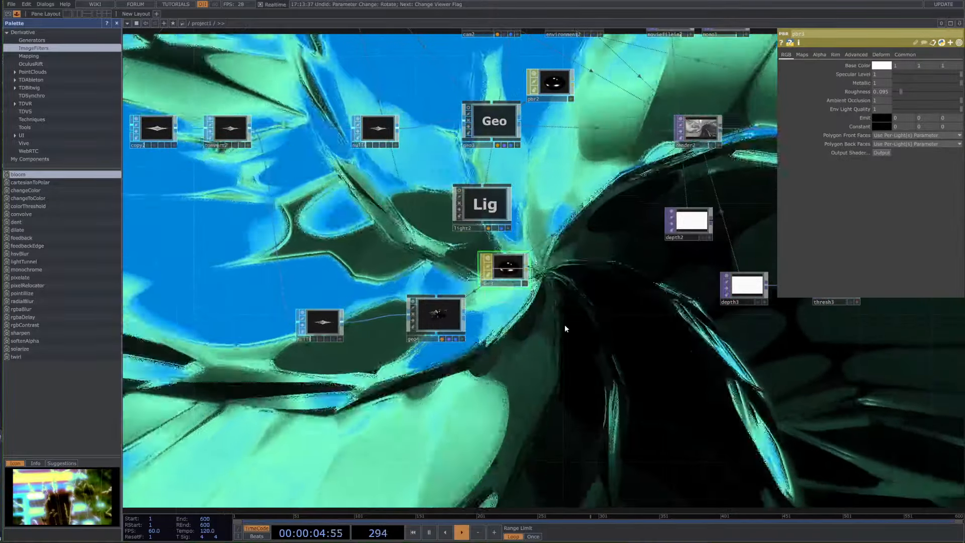
left_click(567, 323)
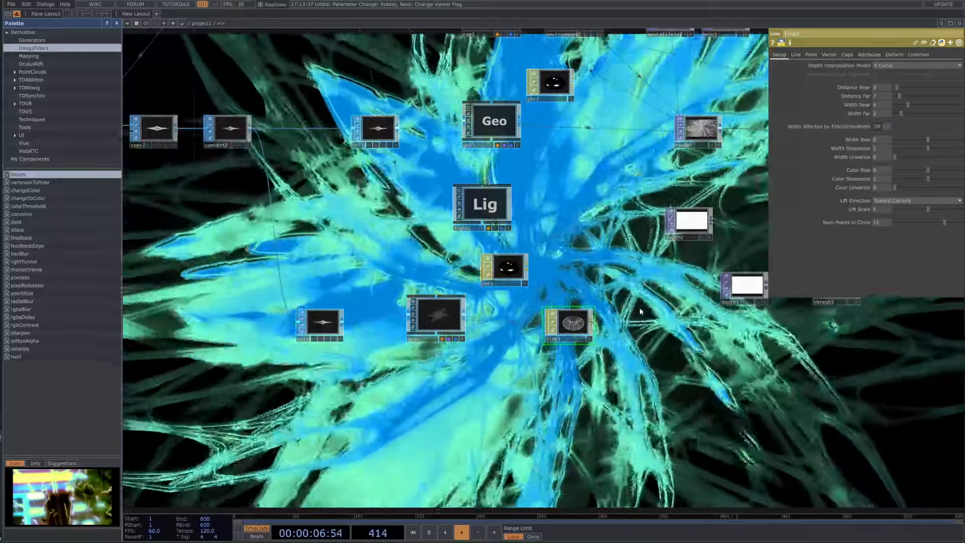
Step: Move line2 below pbr3 and set its Distance Near to 0, Distance Far to 5.4, Width Near to 3.2 and Width Far to 0.7
left_click_drag(570, 322, 515, 325)
scroll(571, 323, "down", 3)
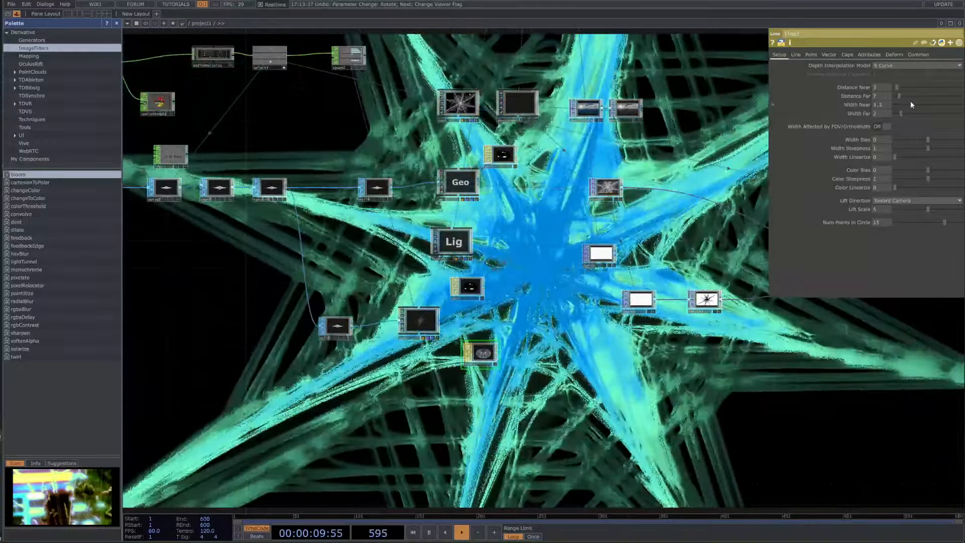
mouse_move(908, 105)
left_mouse_down()
mouse_move(883, 106)
mouse_move(897, 96)
mouse_move(891, 90)
mouse_move(889, 116)
mouse_move(909, 97)
mouse_move(900, 96)
left_mouse_up()
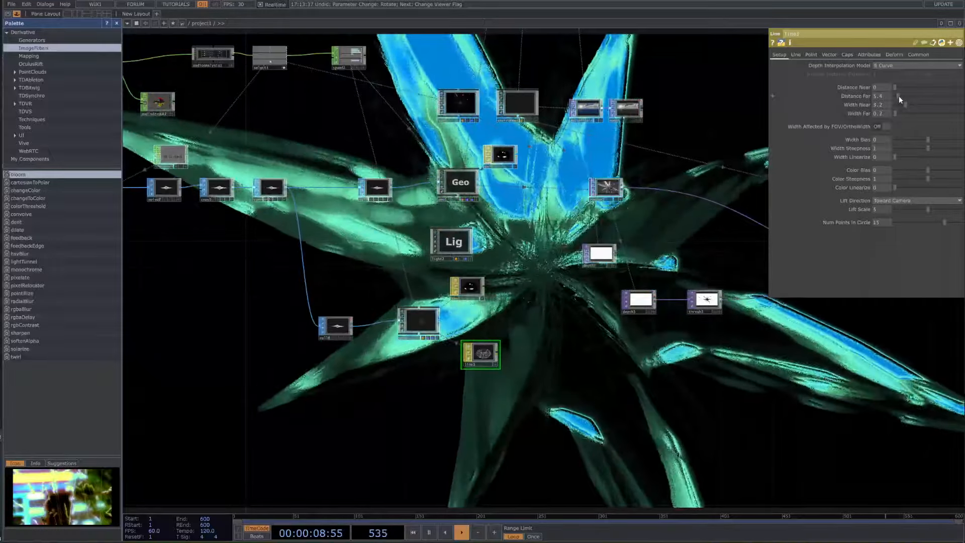
Step: Duplicate the superquad5 SOP and place the copy directly below the original at the start of the geometry chain
left_click_drag(642, 343, 613, 334)
left_click_drag(563, 428, 552, 456)
scroll(553, 456, "down", 3)
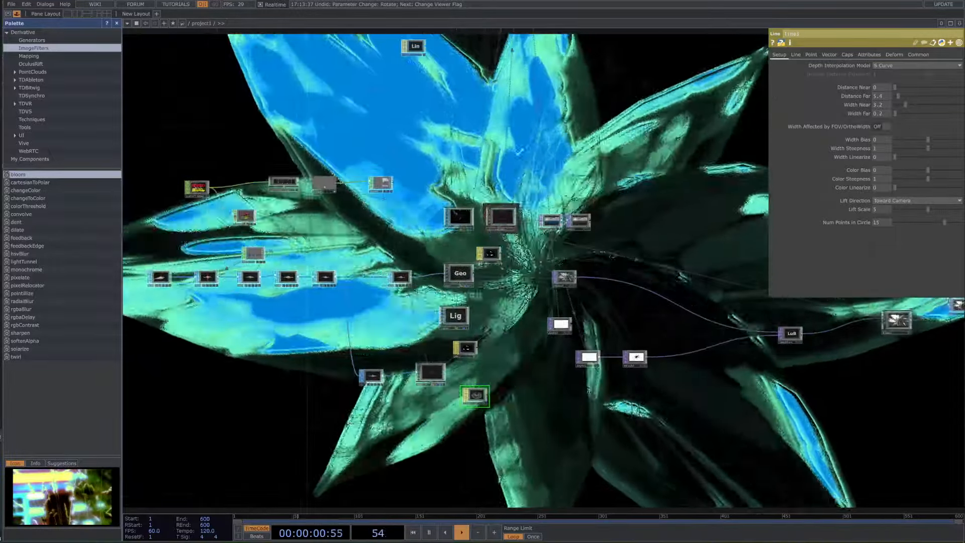
left_click_drag(487, 39, 523, 94)
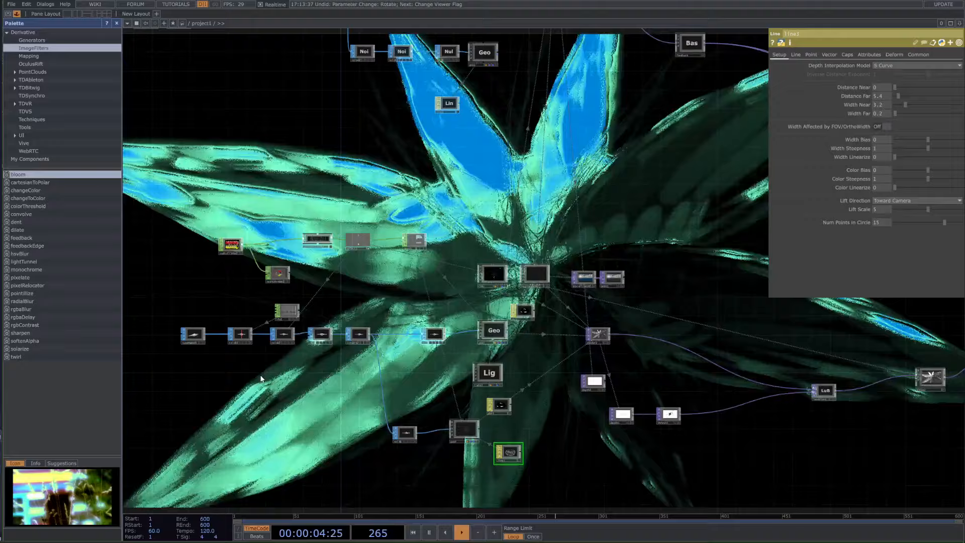
left_click_drag(261, 379, 452, 370)
scroll(453, 370, "up", 3)
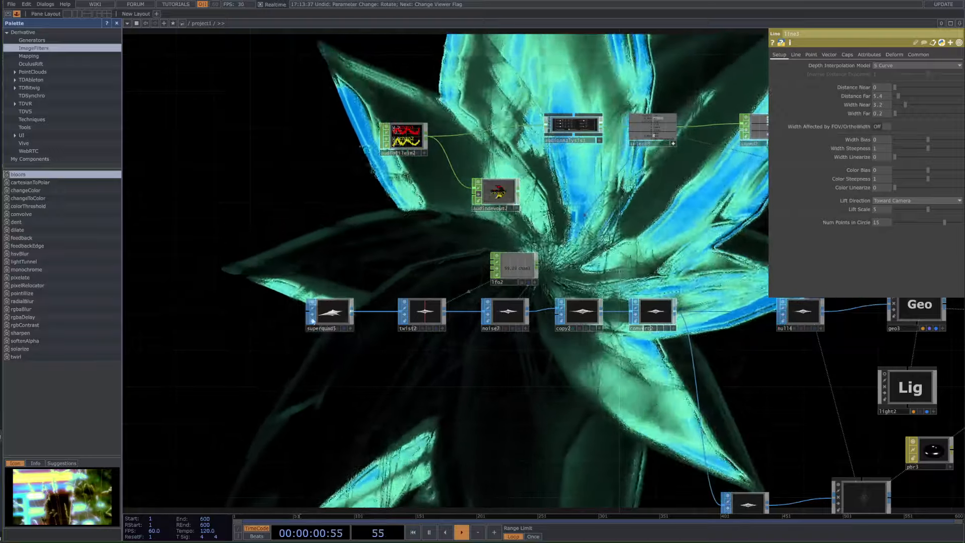
left_click(352, 325)
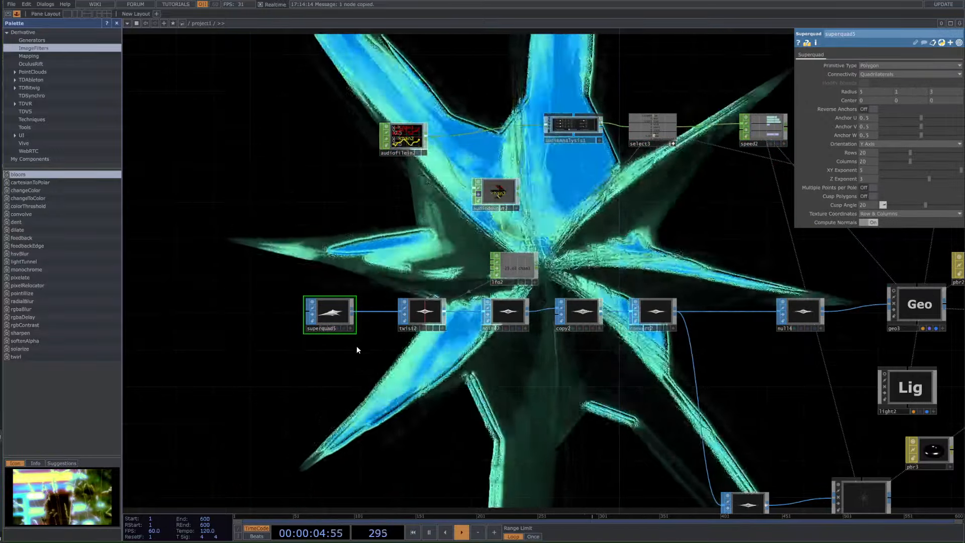
key("ctrl+v")
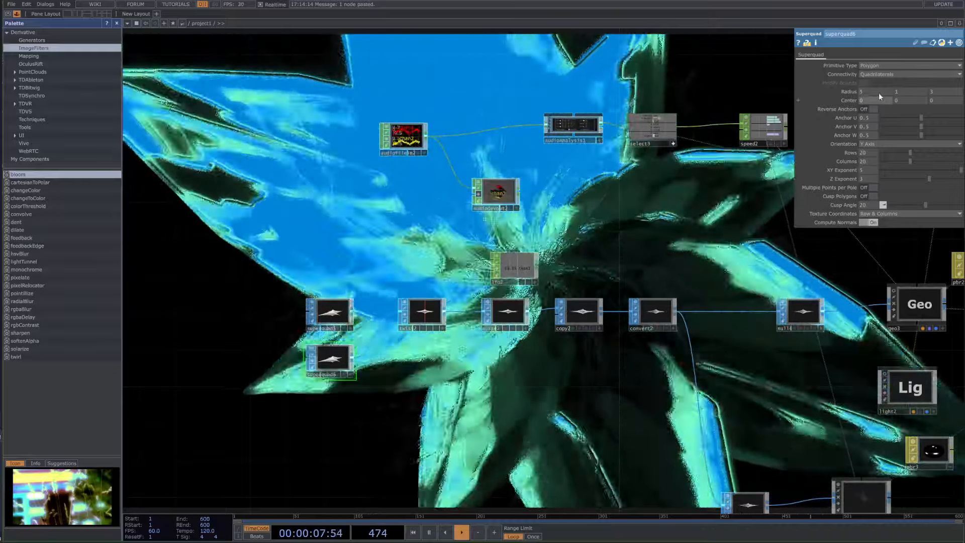
Step: Feed superquad6 into twist2 instead of superquad5, set its Z Radius to 2.4 and undo a trial Anchor U change
mouse_move(877, 92)
left_mouse_down()
mouse_move(880, 84)
mouse_move(883, 94)
left_mouse_up()
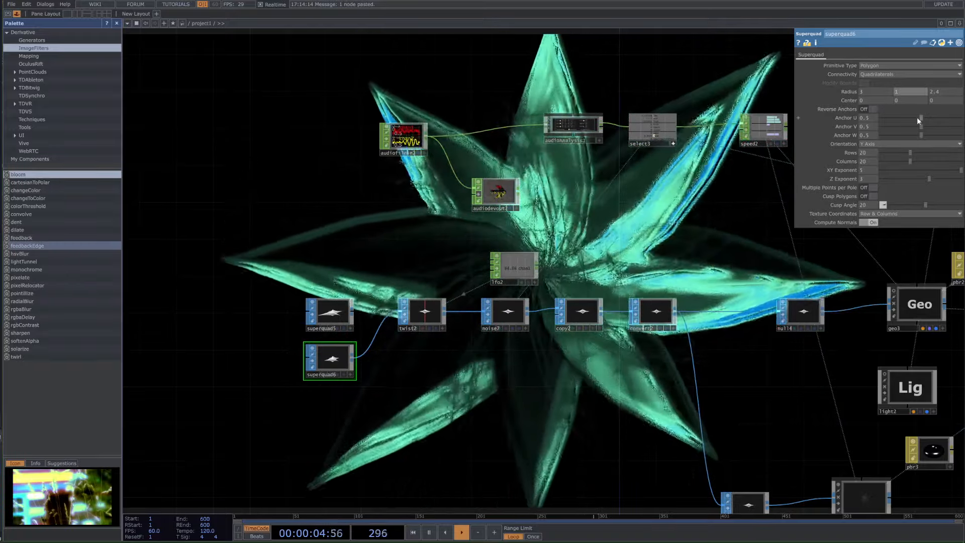
left_click_drag(899, 120, 927, 122)
key("ctrl+z")
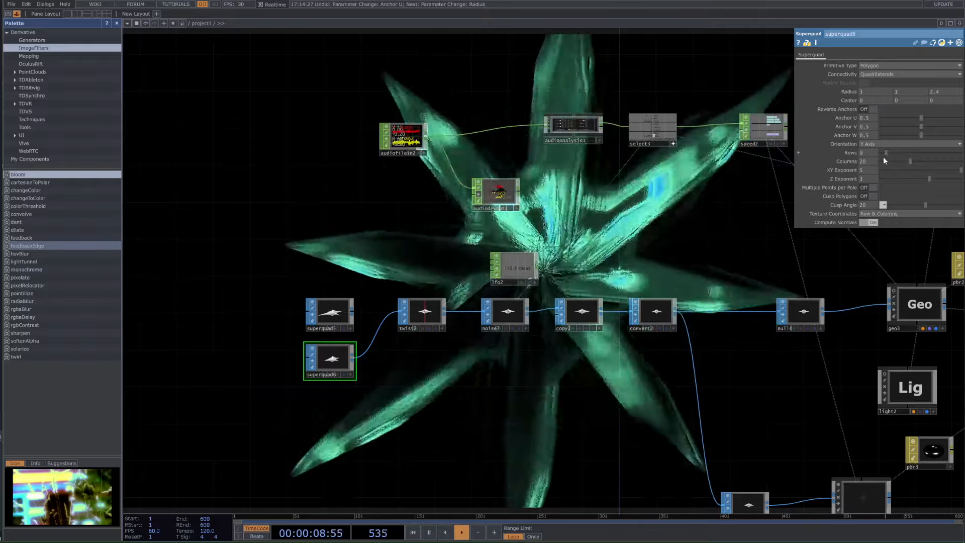
Step: Set superquad6's Rows to 3, Columns to 17, XY Exponent to 3.79, Z Exponent to 4.48 and Cusp Angle to 12.2
left_click_drag(884, 157, 952, 182)
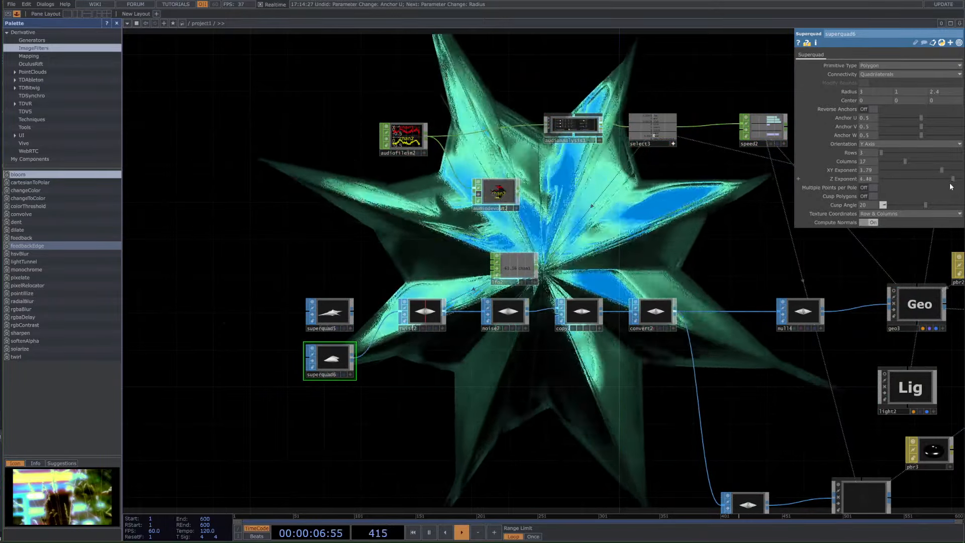
left_click(912, 204)
left_click(905, 215)
left_click(891, 222)
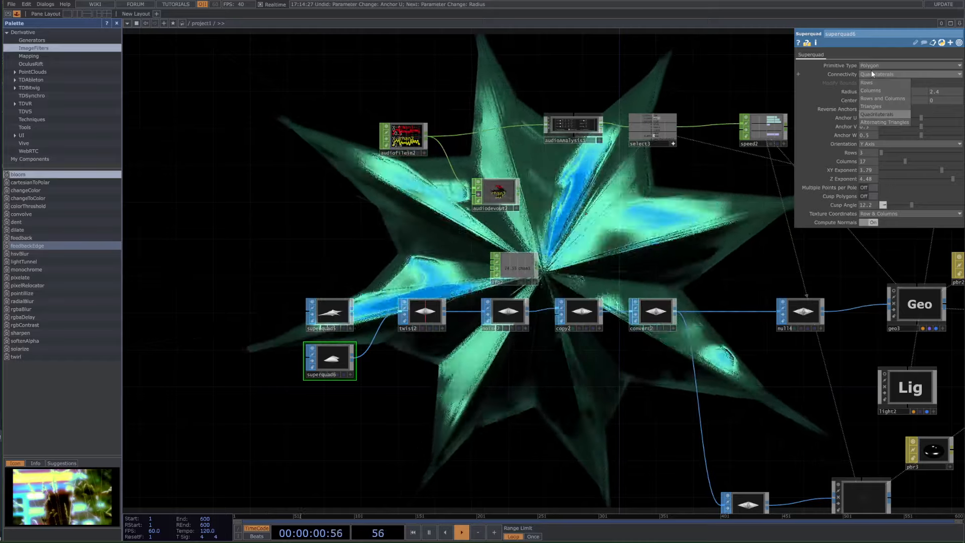
Step: Set superquad6's Connectivity to Rows and Columns and inspect the wireframe shape in the geometry chain
left_click(872, 74)
left_click(882, 98)
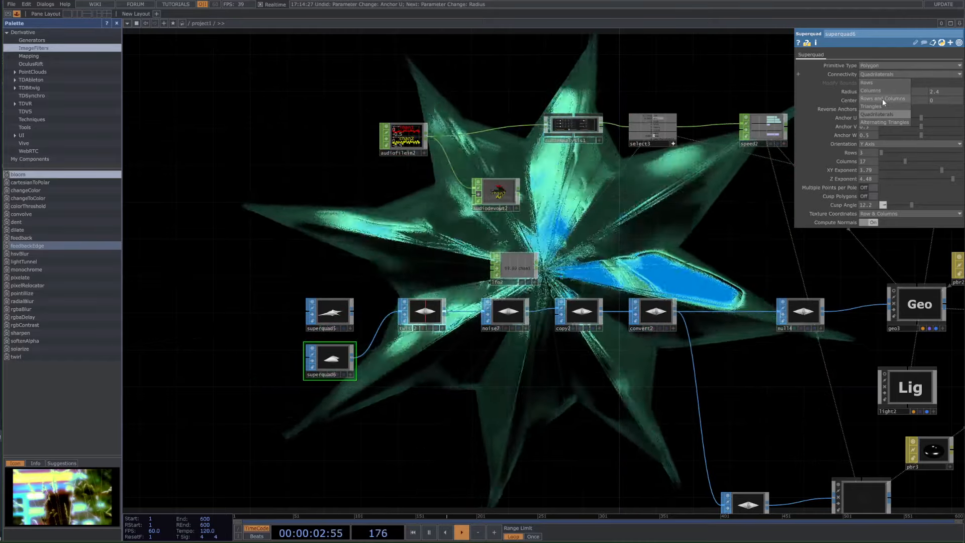
scroll(365, 337, "up", 6)
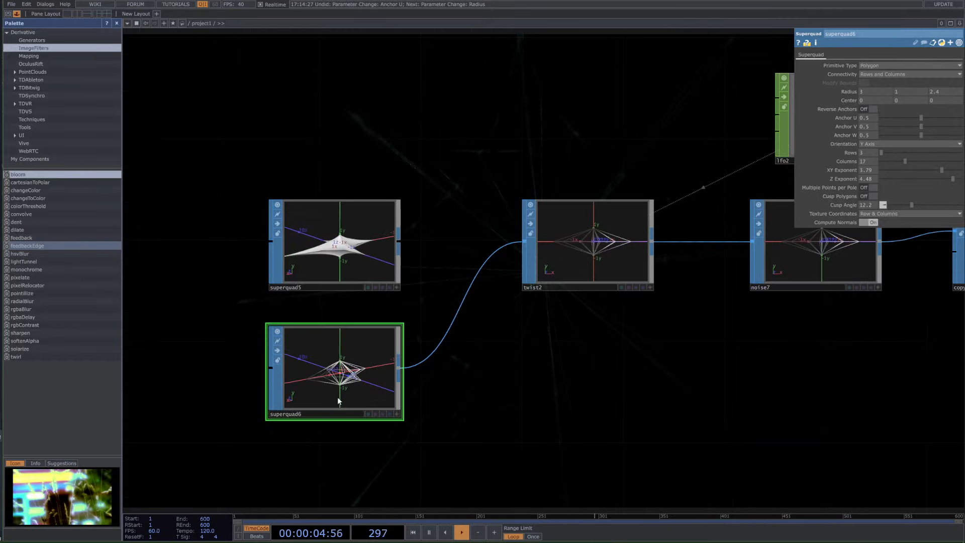
scroll(371, 317, "down", 3)
scroll(365, 342, "down", 2)
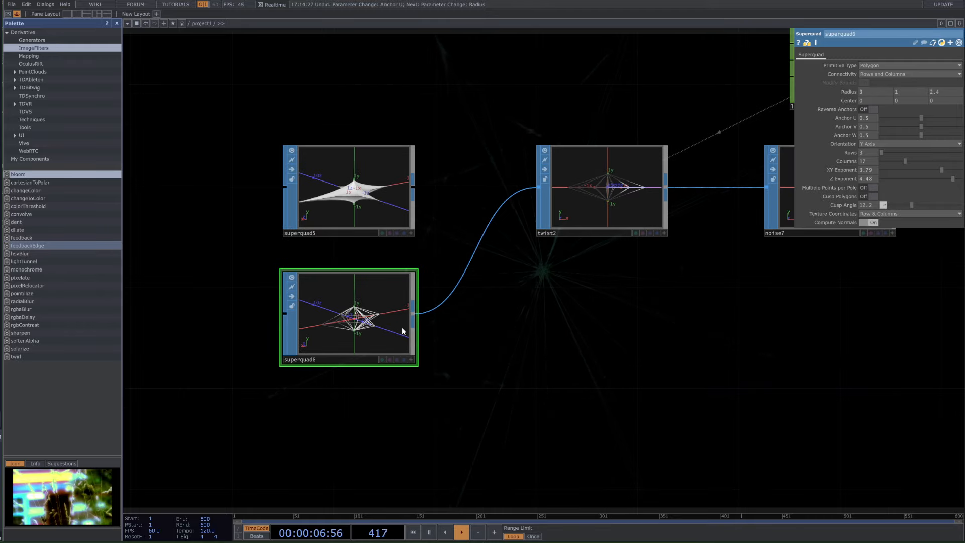
scroll(583, 337, "down", 2)
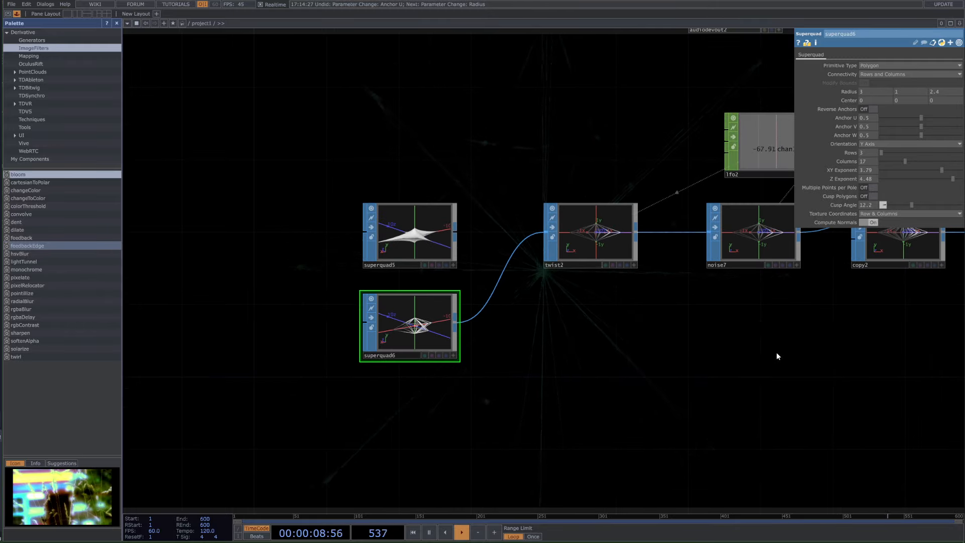
scroll(584, 318, "down", 5)
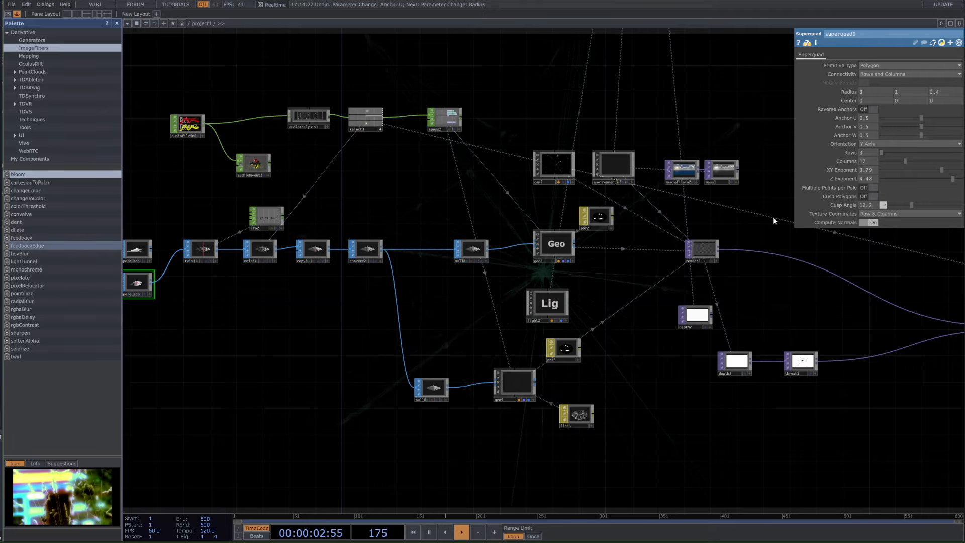
Step: Raise the environment2 light's Dimmer to 10
left_click_drag(623, 195, 445, 195)
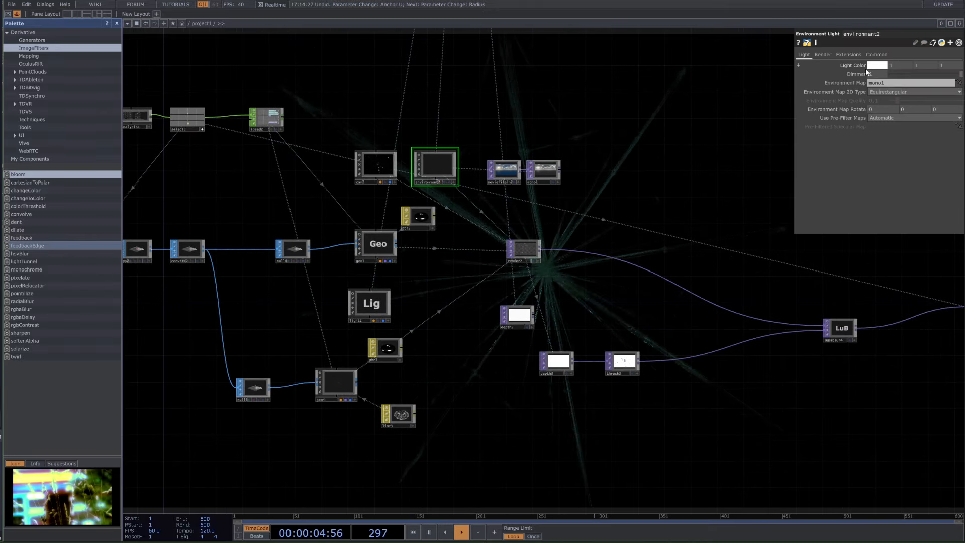
middle_click_drag(877, 65, 930, 66)
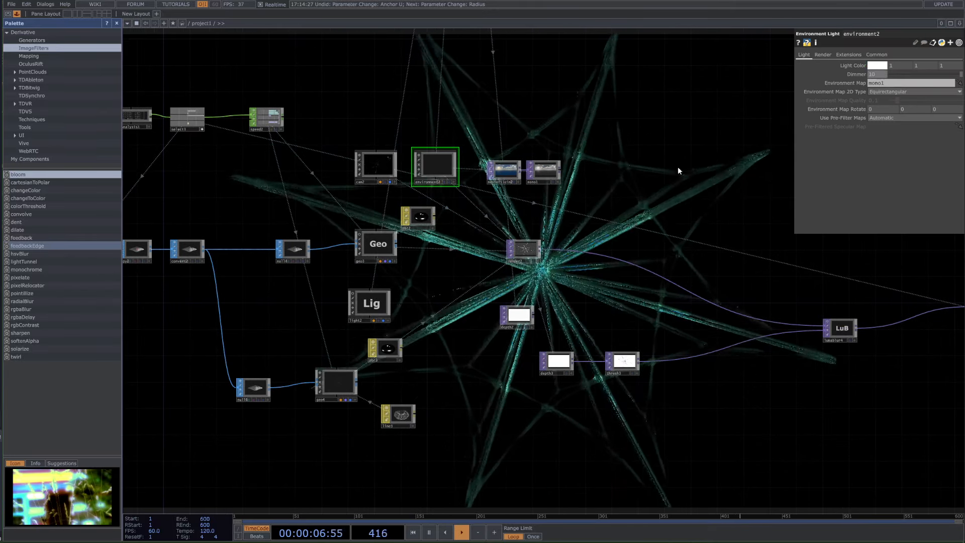
left_click_drag(654, 225, 520, 262)
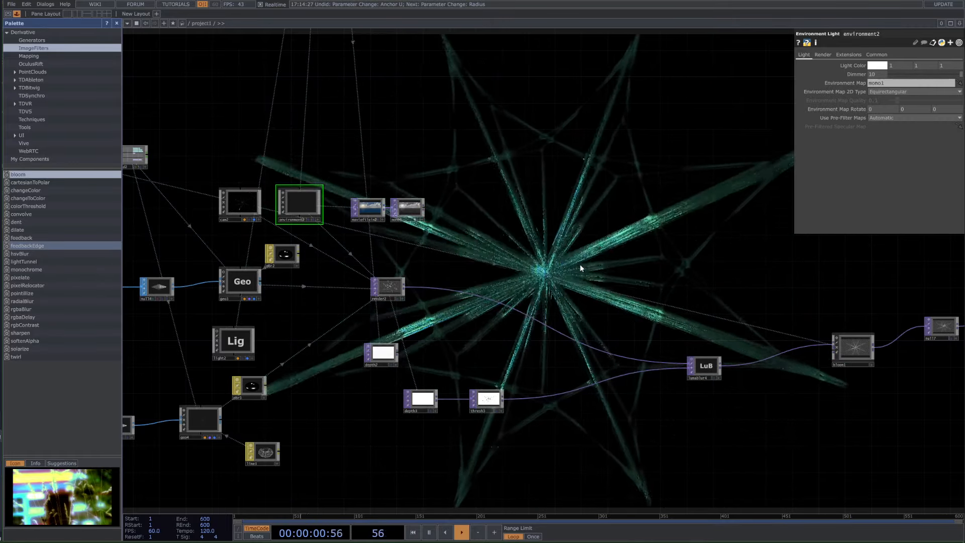
Step: Delete the unused depth2 TOP below the render
right_click_drag(427, 345, 343, 371)
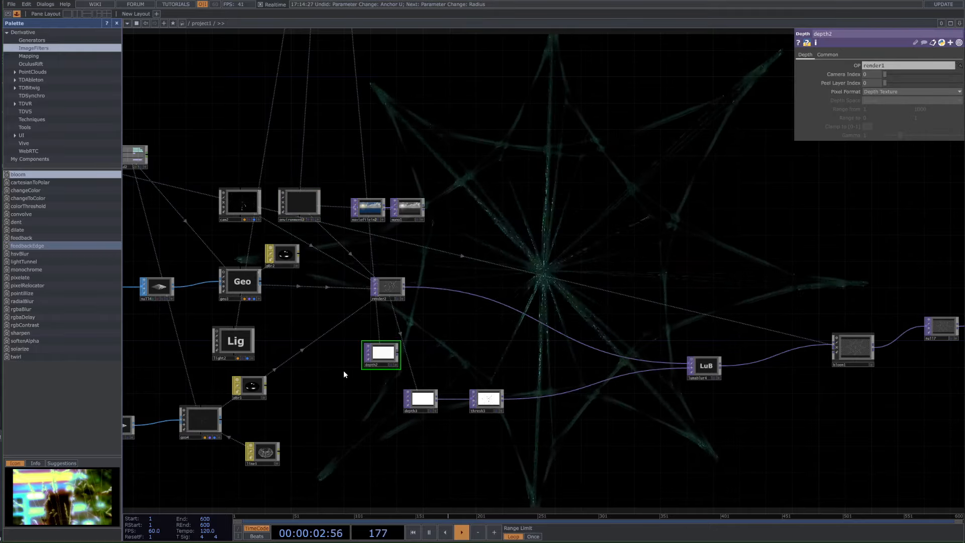
key("Delete")
scroll(525, 371, "down", 3)
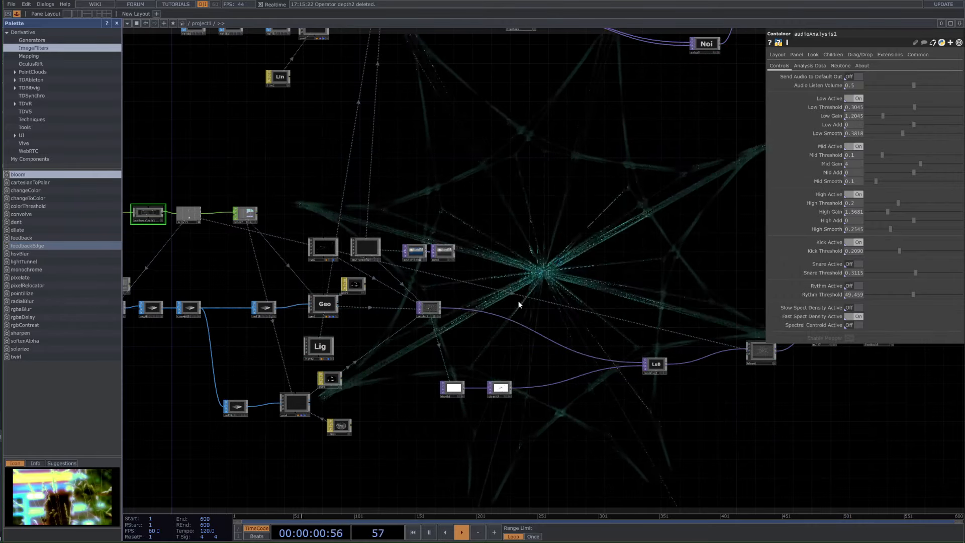
scroll(395, 453, "down", 3)
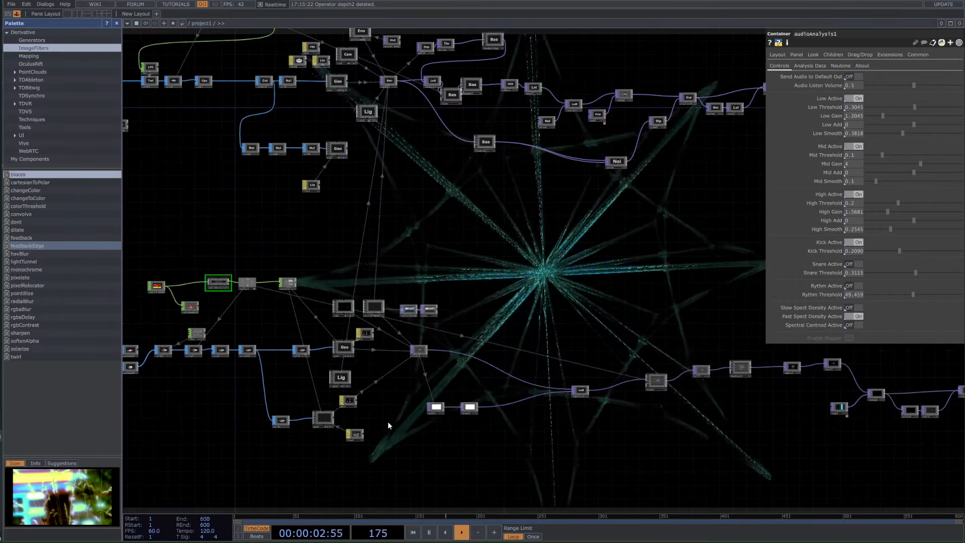
scroll(518, 317, "down", 3)
right_click_drag(302, 284, 827, 436)
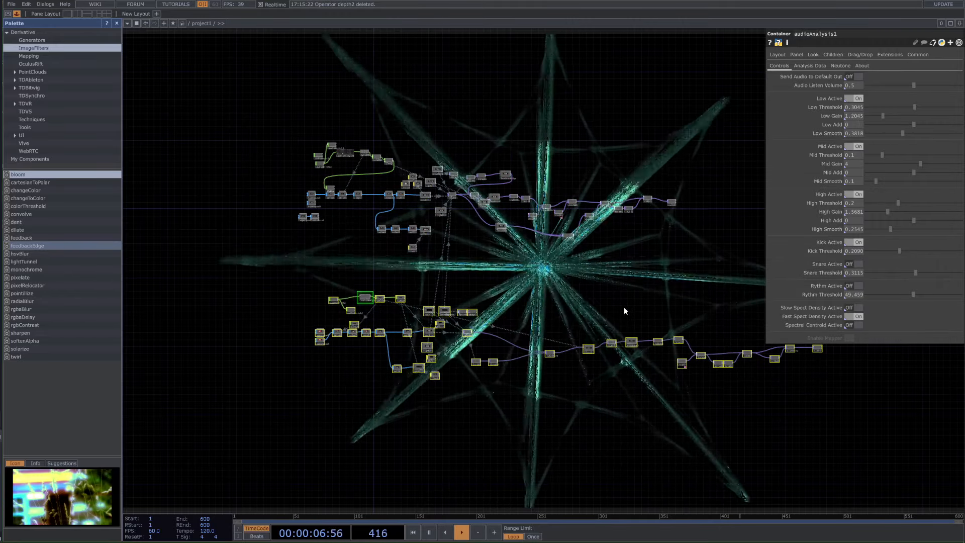
left_click(624, 310)
scroll(668, 209, "up", 3)
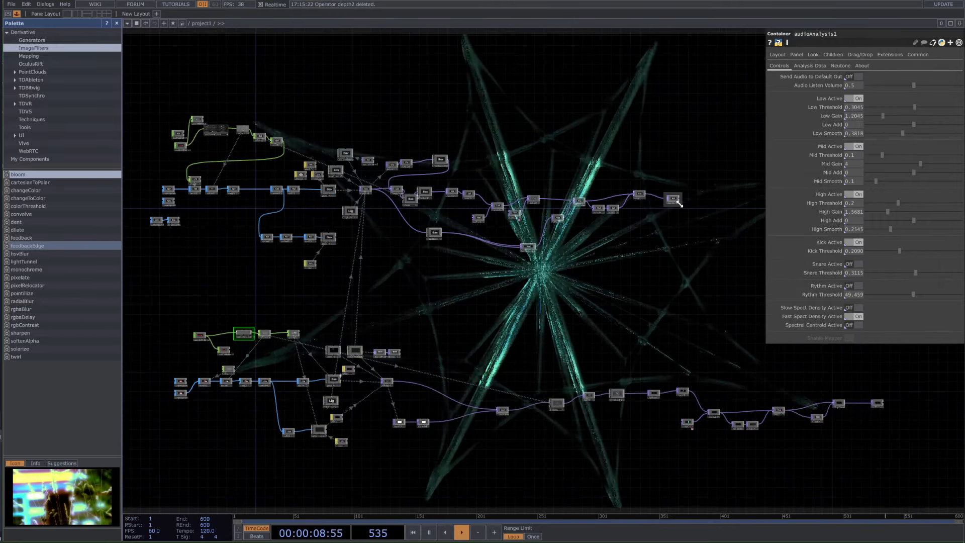
Step: Display null2, the upper network's final output, in the background for comparison and hide it again
scroll(677, 204, "up", 3)
left_click(676, 204)
left_click(675, 203)
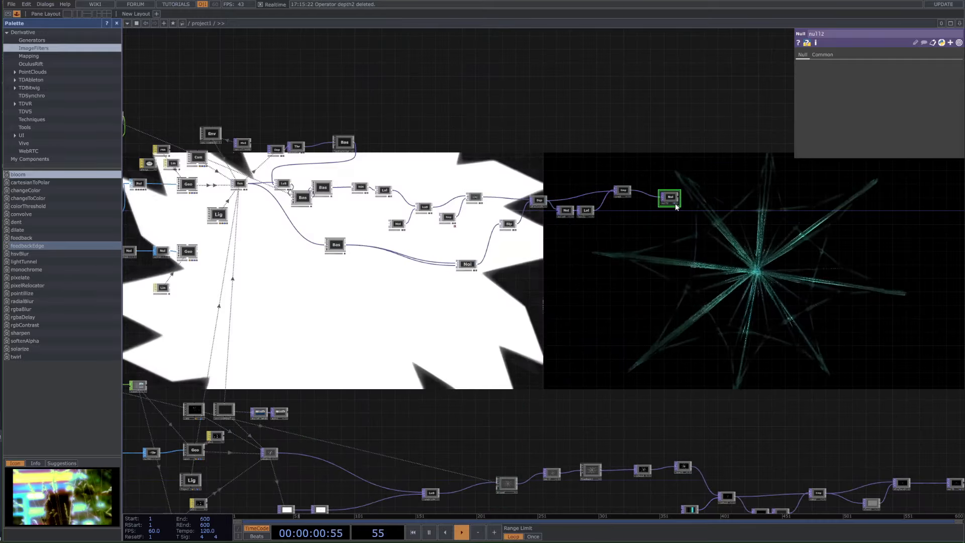
scroll(583, 329, "down", 3)
left_click_drag(691, 212, 806, 189)
scroll(772, 217, "up", 2)
scroll(772, 217, "up", 1)
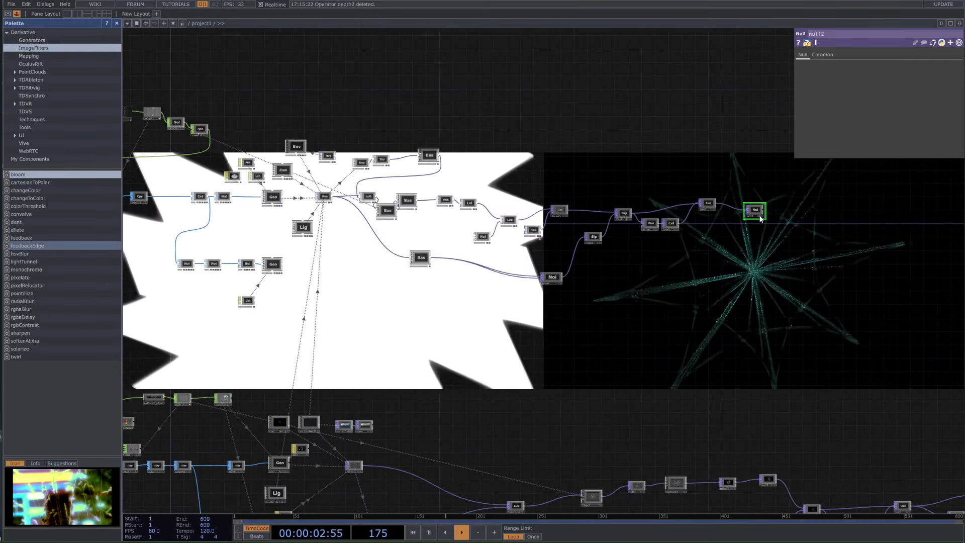
left_click(764, 217)
Step: Reconnect superquad5 to twist2 in place of superquad6
left_click_drag(584, 428, 636, 361)
left_click_drag(549, 353, 680, 327)
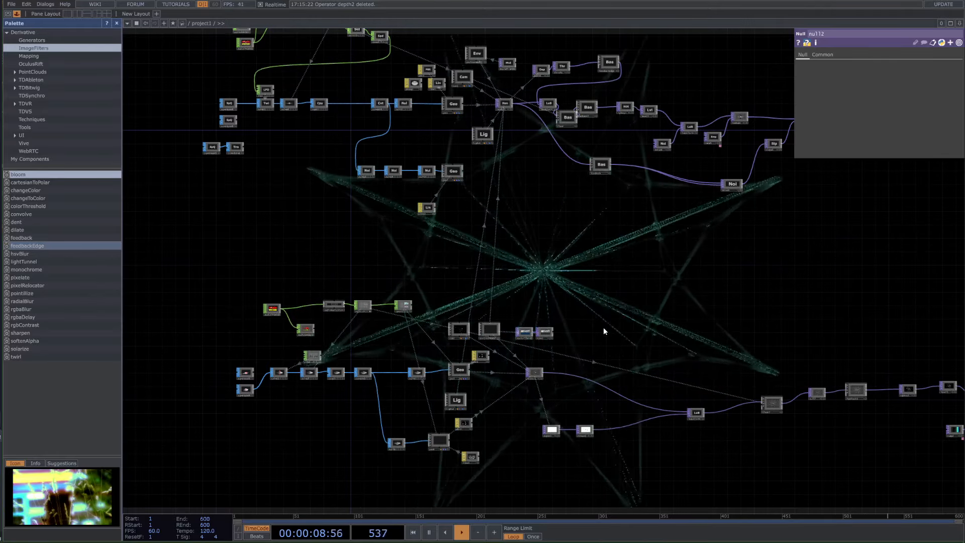
scroll(252, 372, "up", 2)
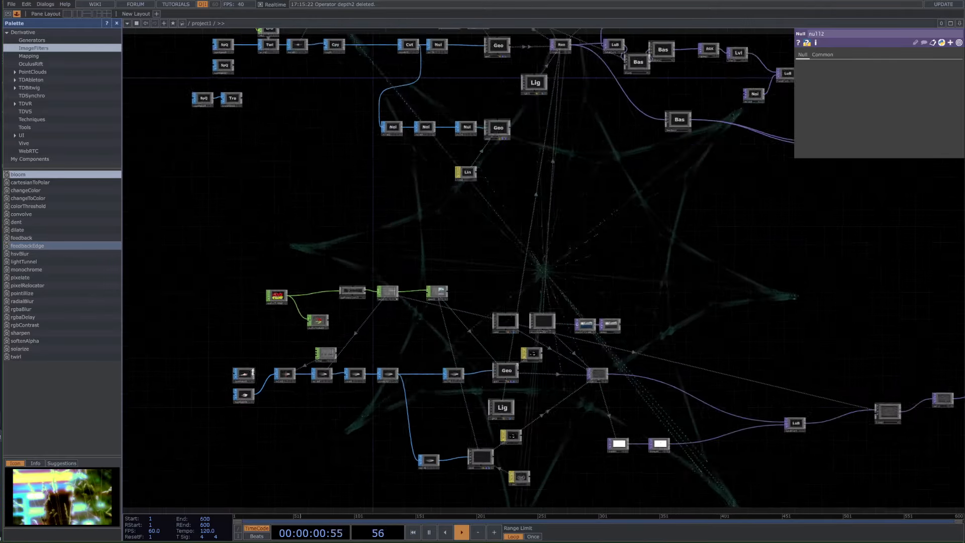
scroll(254, 374, "up", 1)
scroll(257, 374, "up", 3)
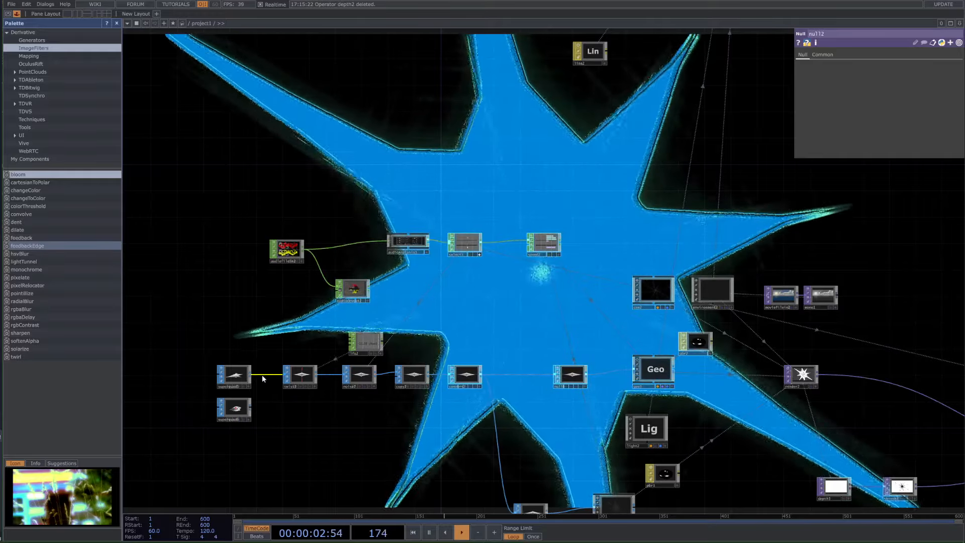
left_click_drag(256, 393, 218, 382)
Step: Try removing geo4 from render2's Geometry list, leaving only geo3, and undo the change
left_click_drag(767, 471, 561, 386)
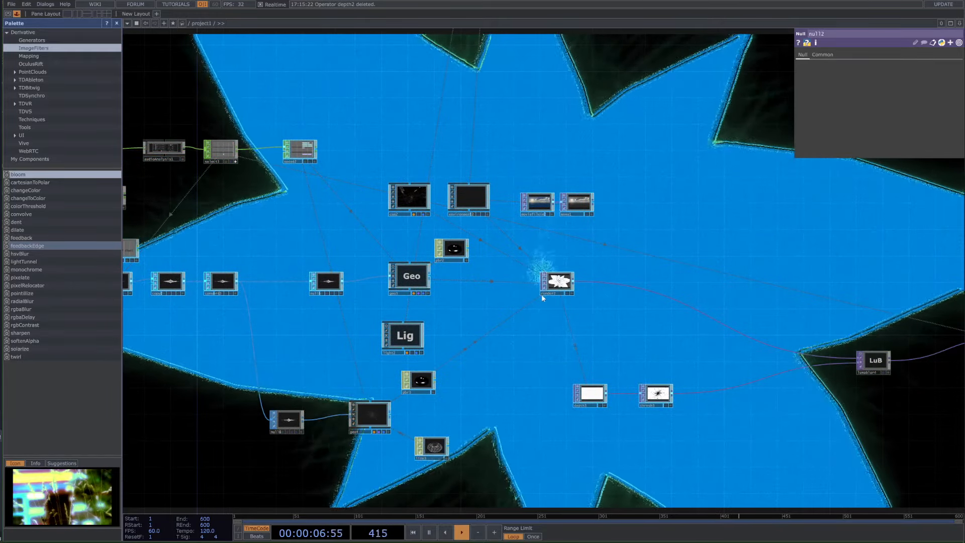
left_click(553, 282)
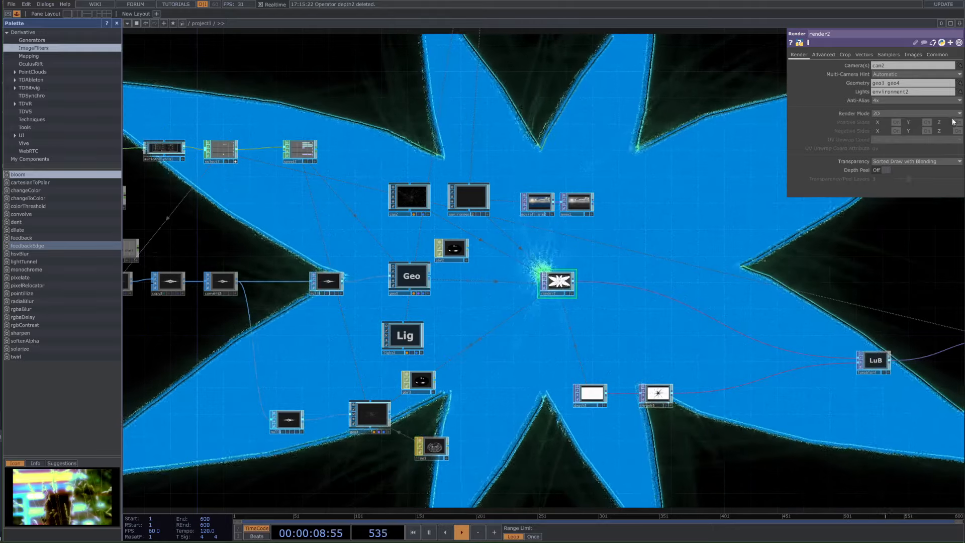
left_click_drag(903, 82, 885, 84)
key("BackSpace")
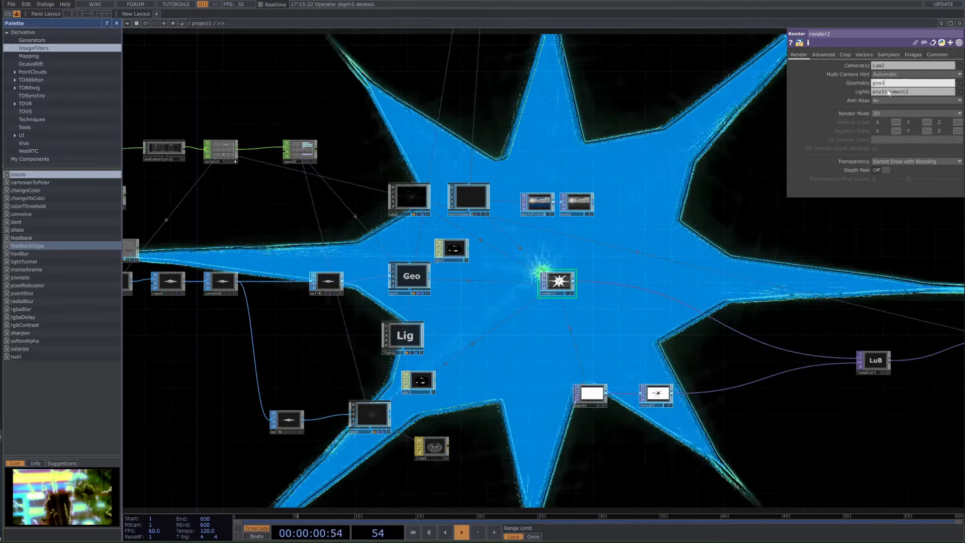
key("ctrl+z")
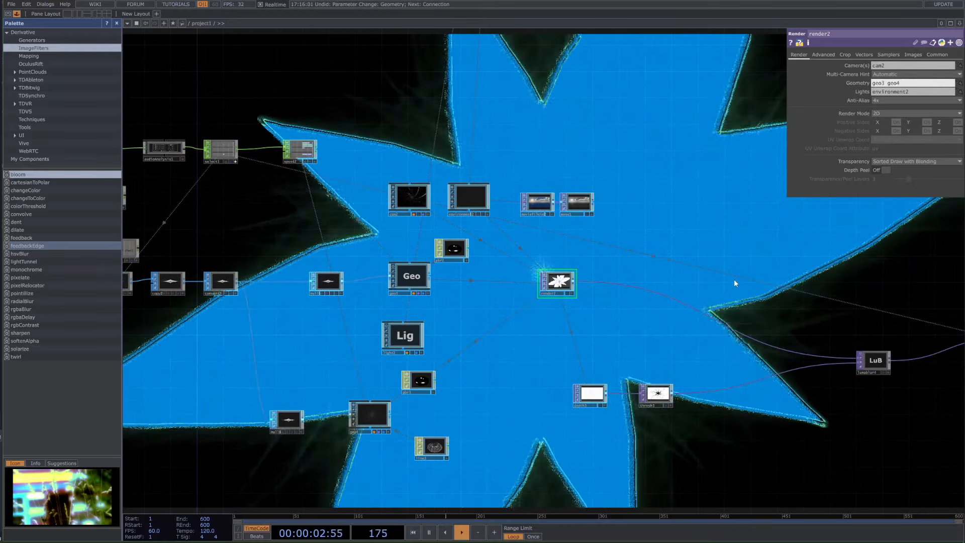
Step: Try a different Number of Copies on copy2 and undo the change
left_click_drag(493, 339, 606, 332)
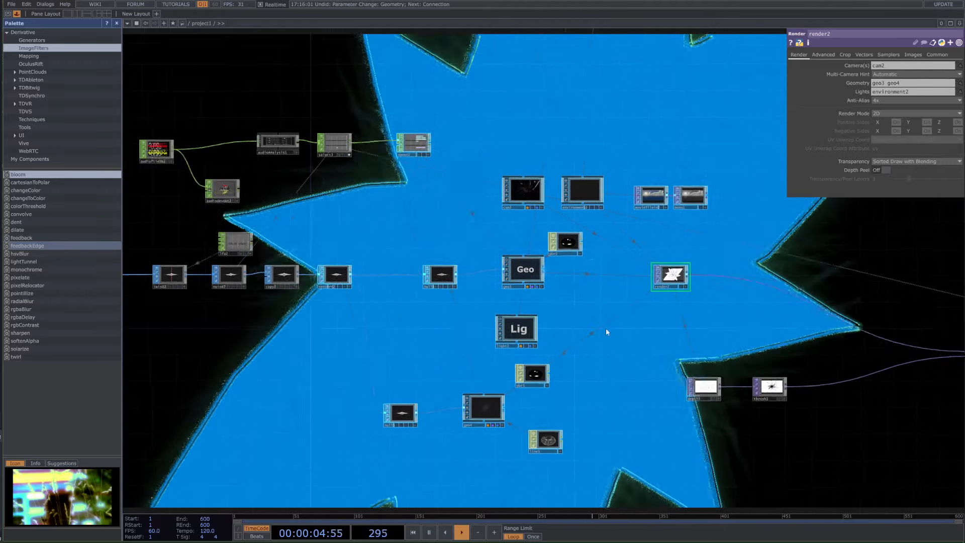
left_click_drag(242, 331, 426, 335)
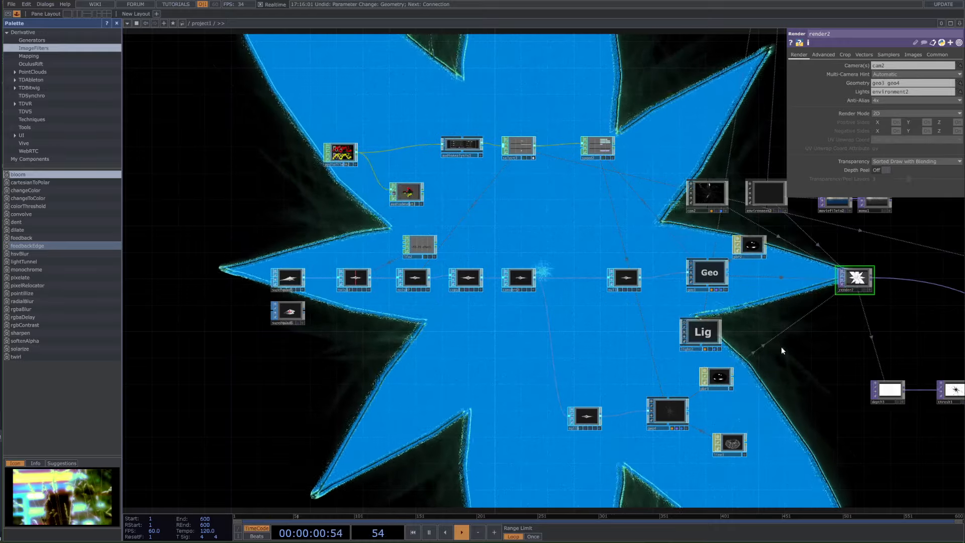
left_click_drag(852, 411, 777, 424)
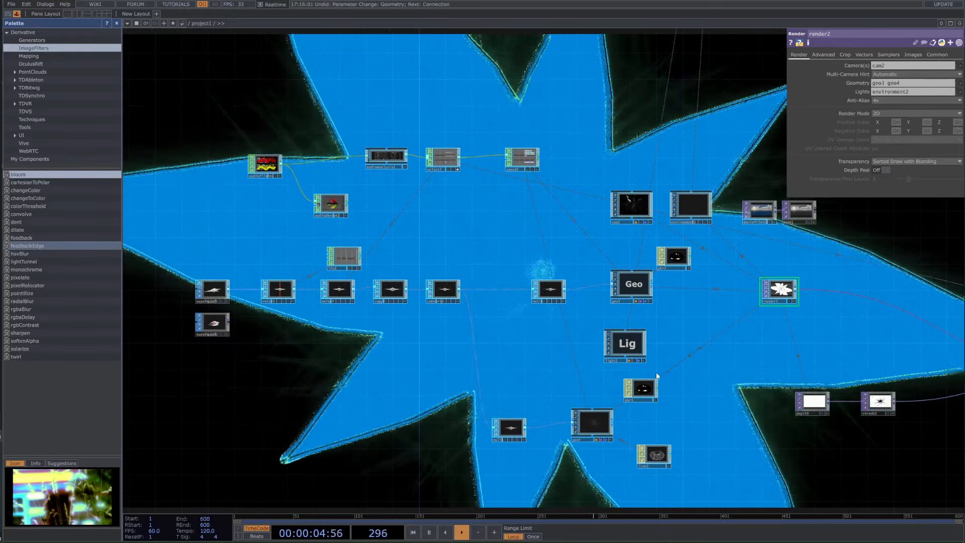
left_click(443, 290)
left_click(399, 290)
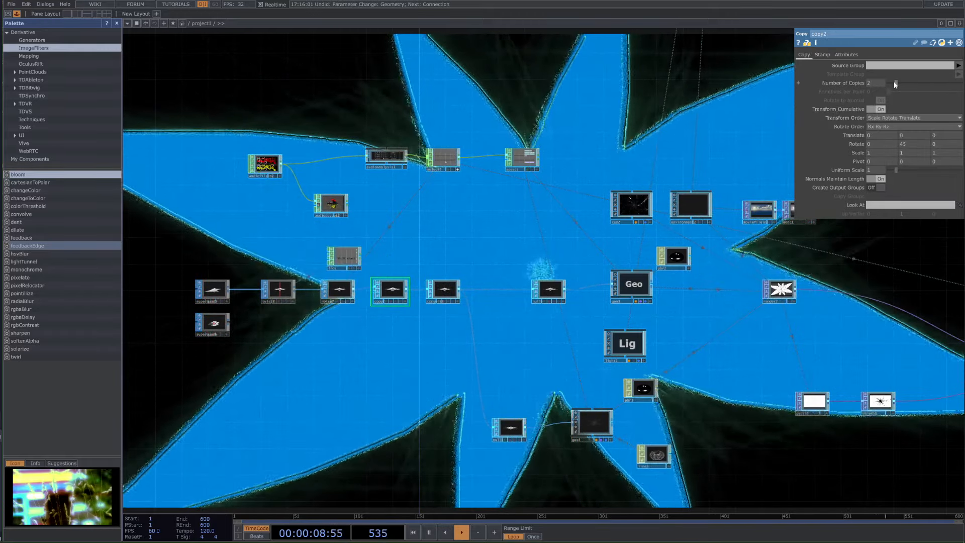
left_click_drag(896, 82, 900, 83)
key("ctrl+z")
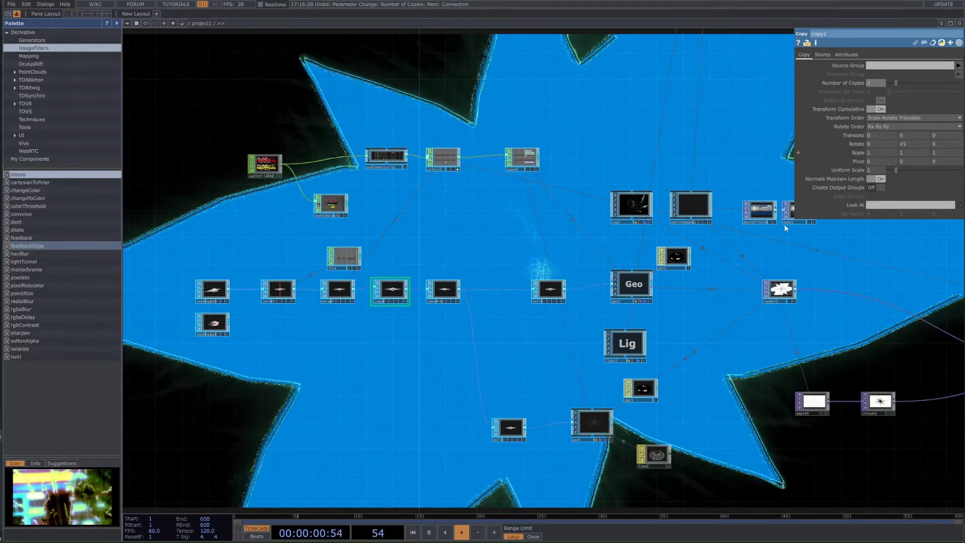